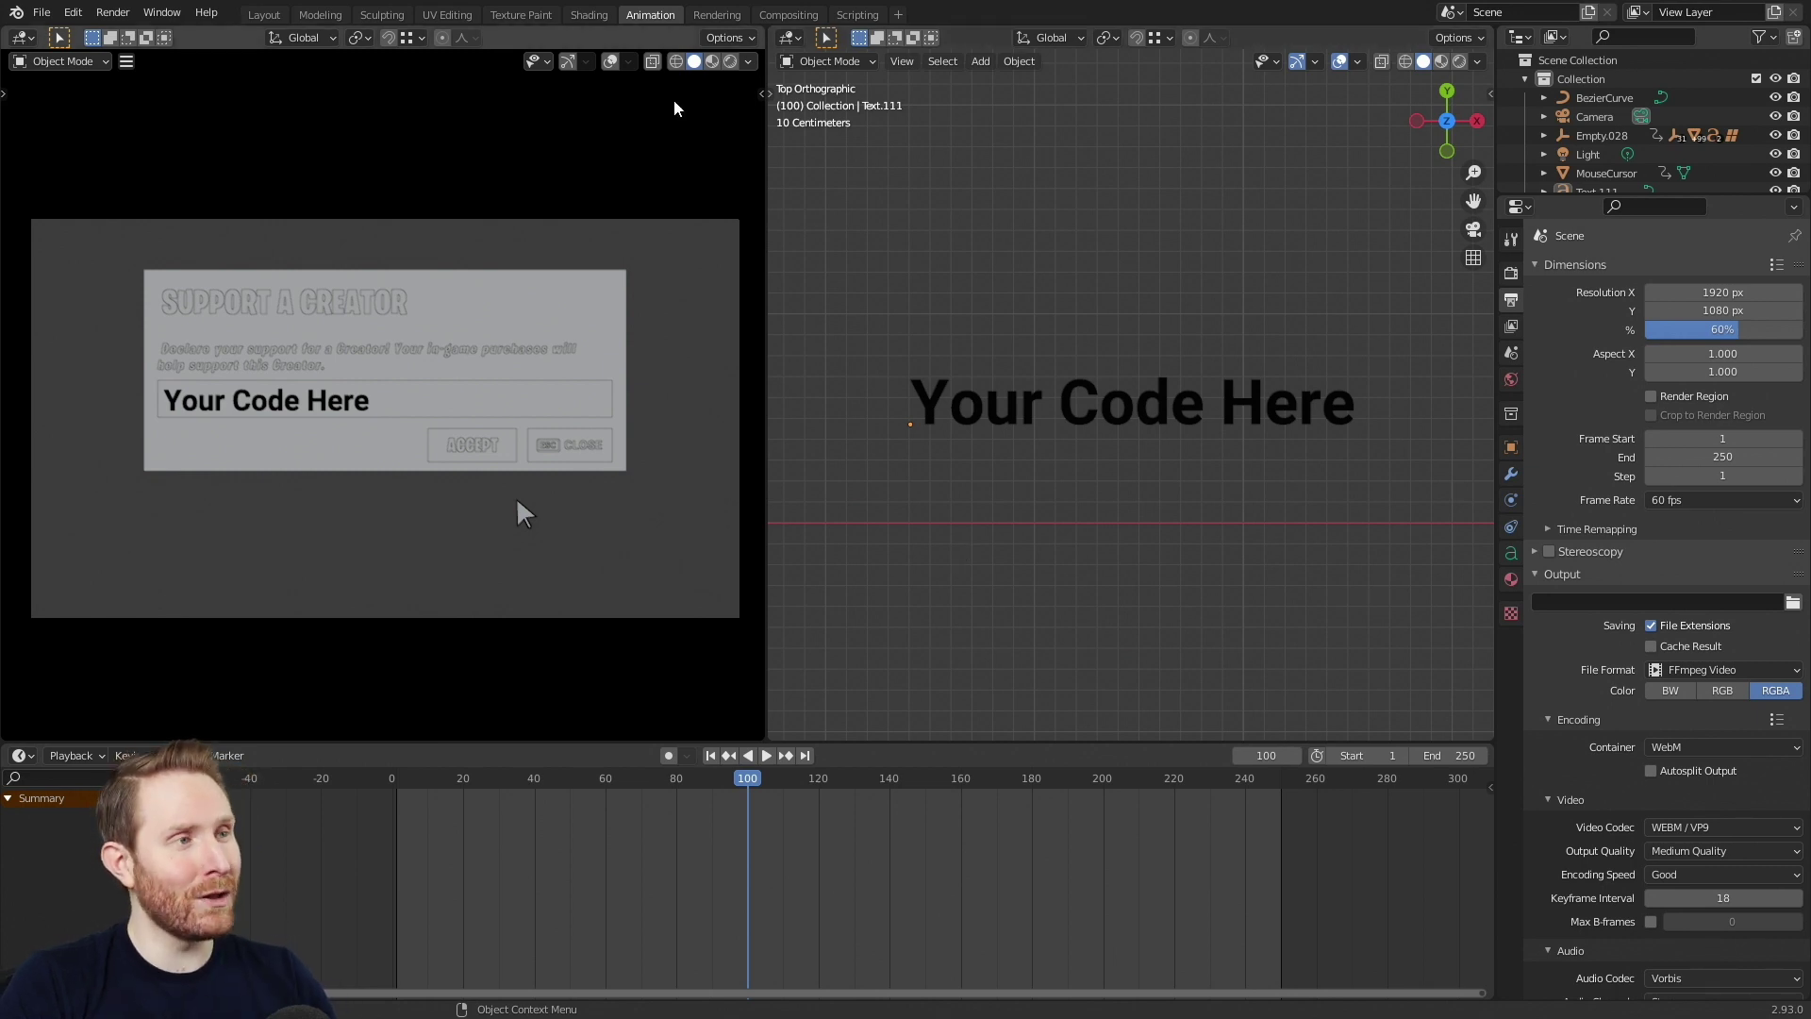
Step: Switch the left viewport to Rendered shading and select the 'Your Code Here' text object
left_click(731, 62)
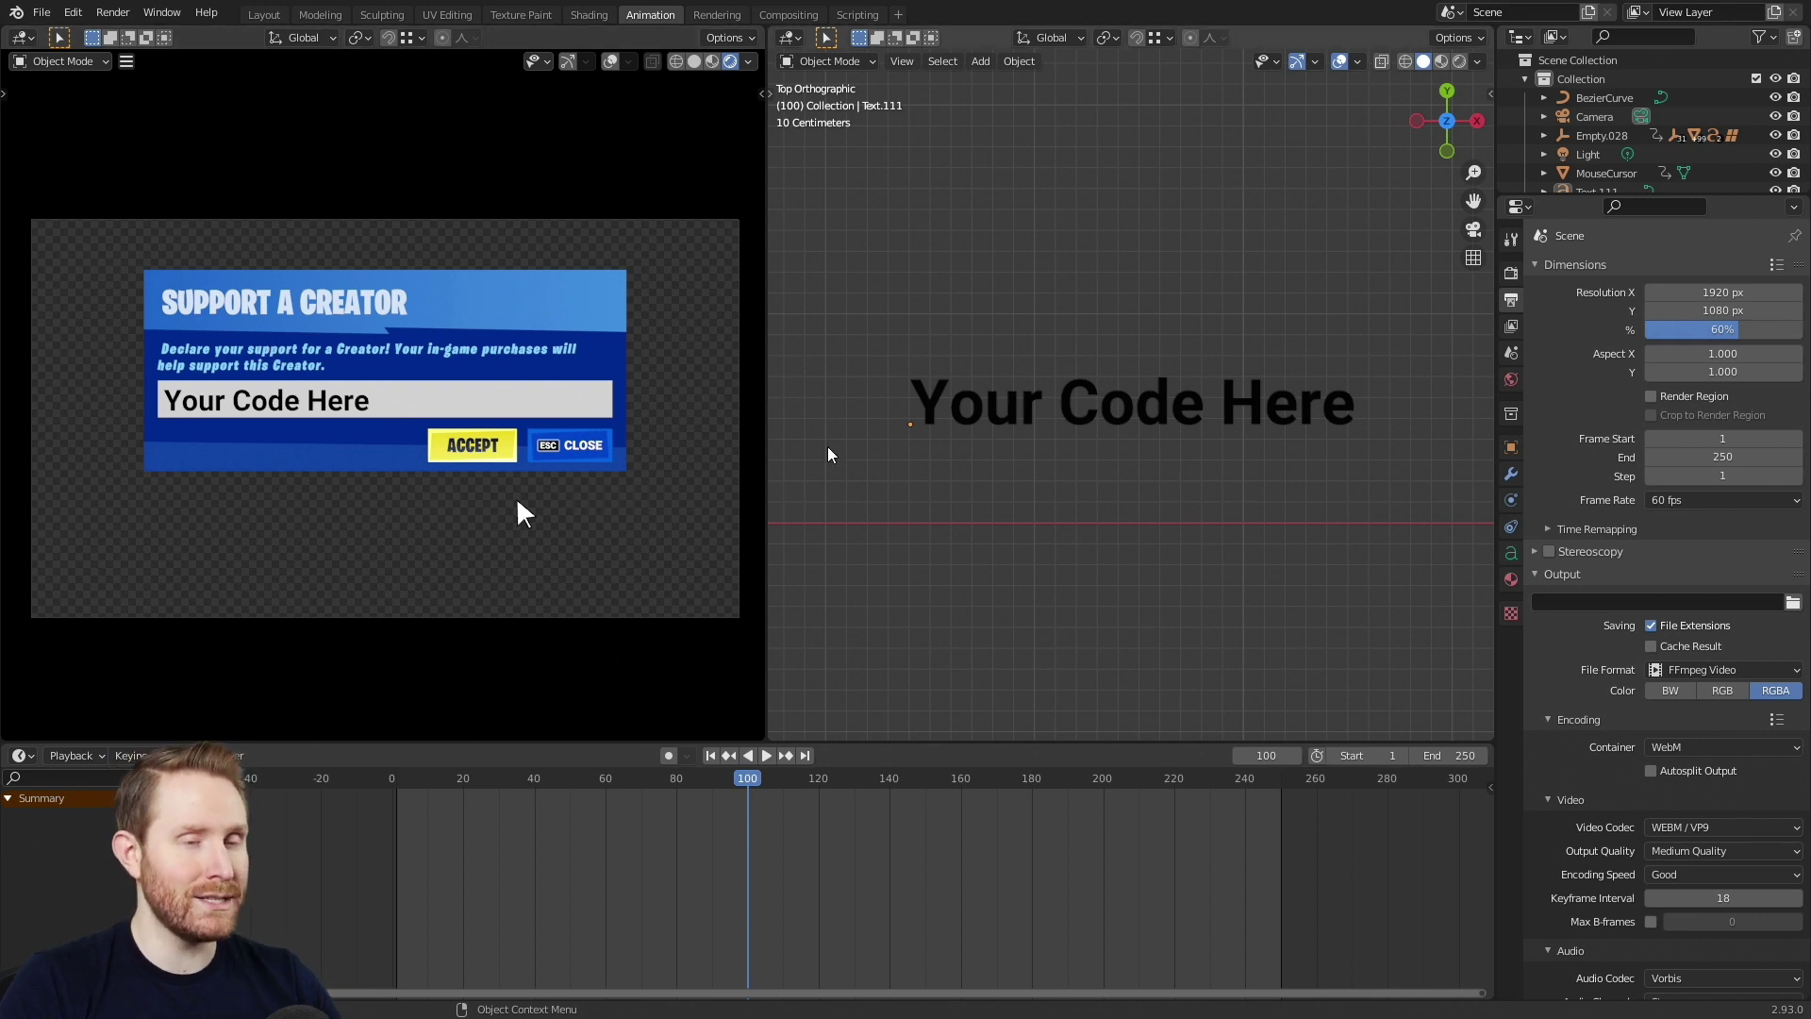
left_click(1067, 398)
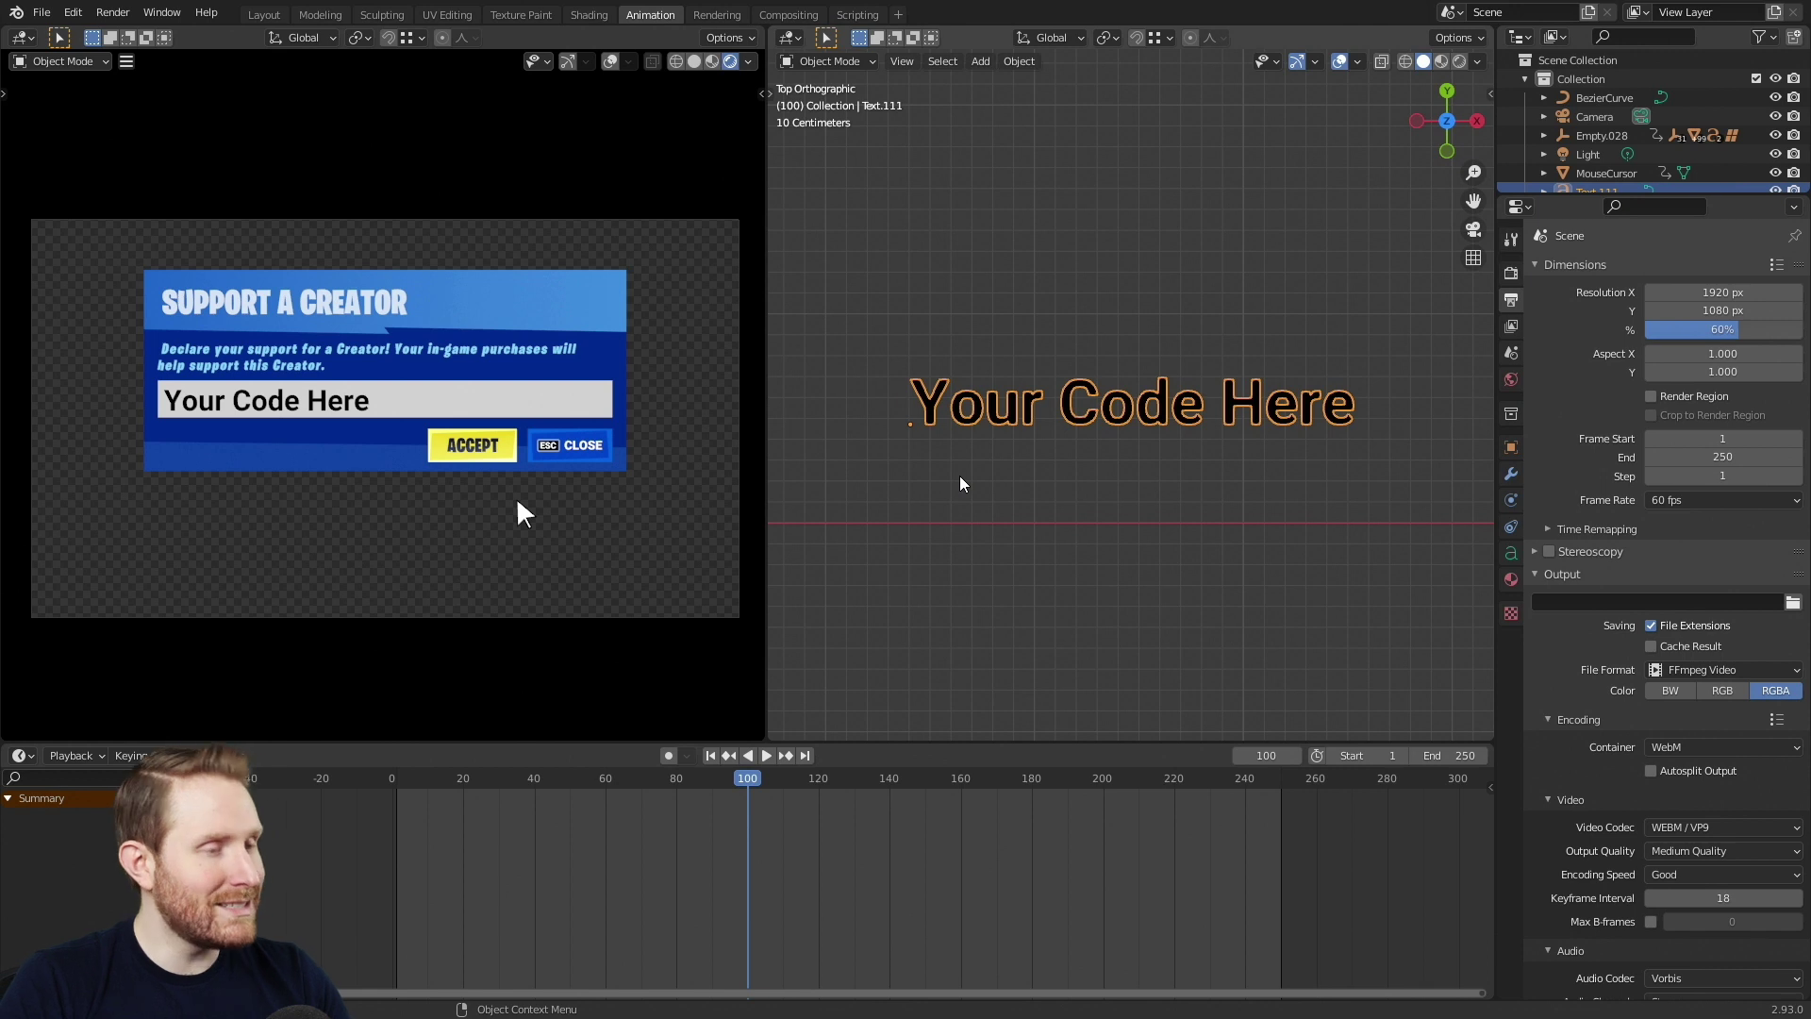
Step: Replace the 'Your Code Here' placeholder text with the creator's code name
key("Tab")
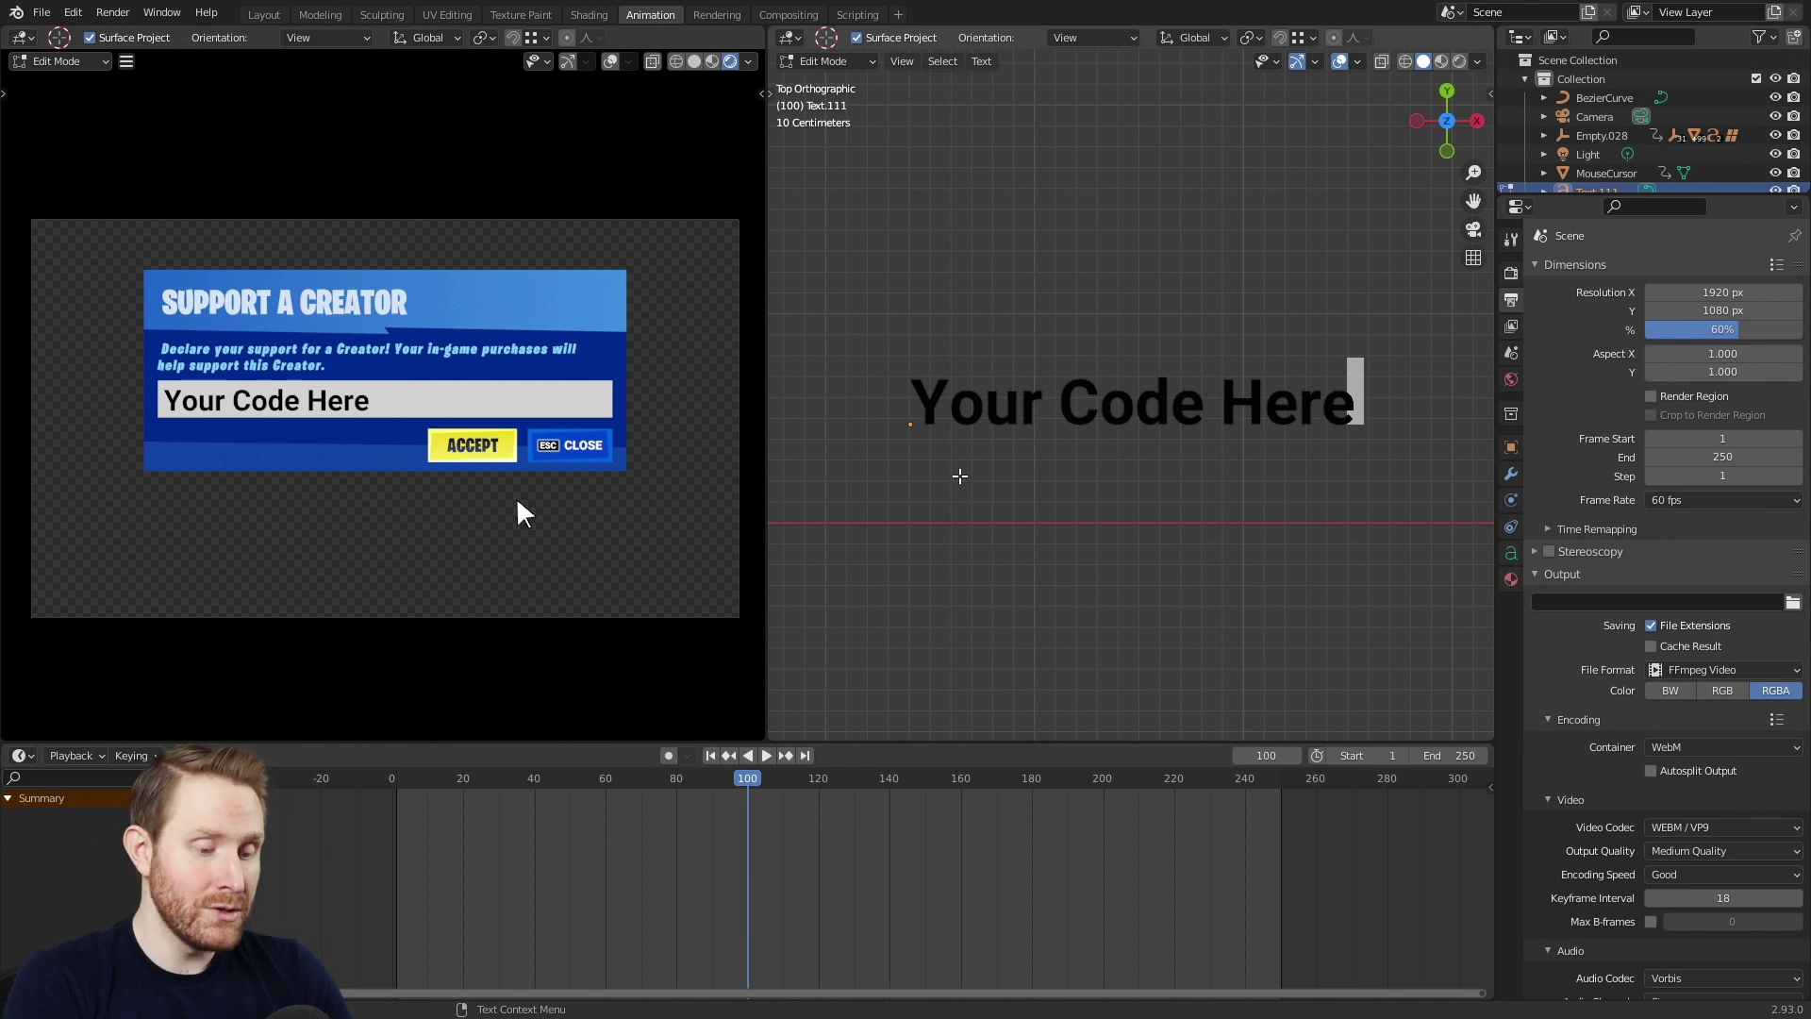
key("BackSpace")
key("BackSpace")
key("BackSpace")
key("BackSpace")
key("BackSpace")
key("BackSpace")
key("BackSpace")
key("BackSpace")
key("BackSpace")
key("BackSpace")
key("BackSpace")
key("BackSpace")
key("BackSpace")
key("BackSpace")
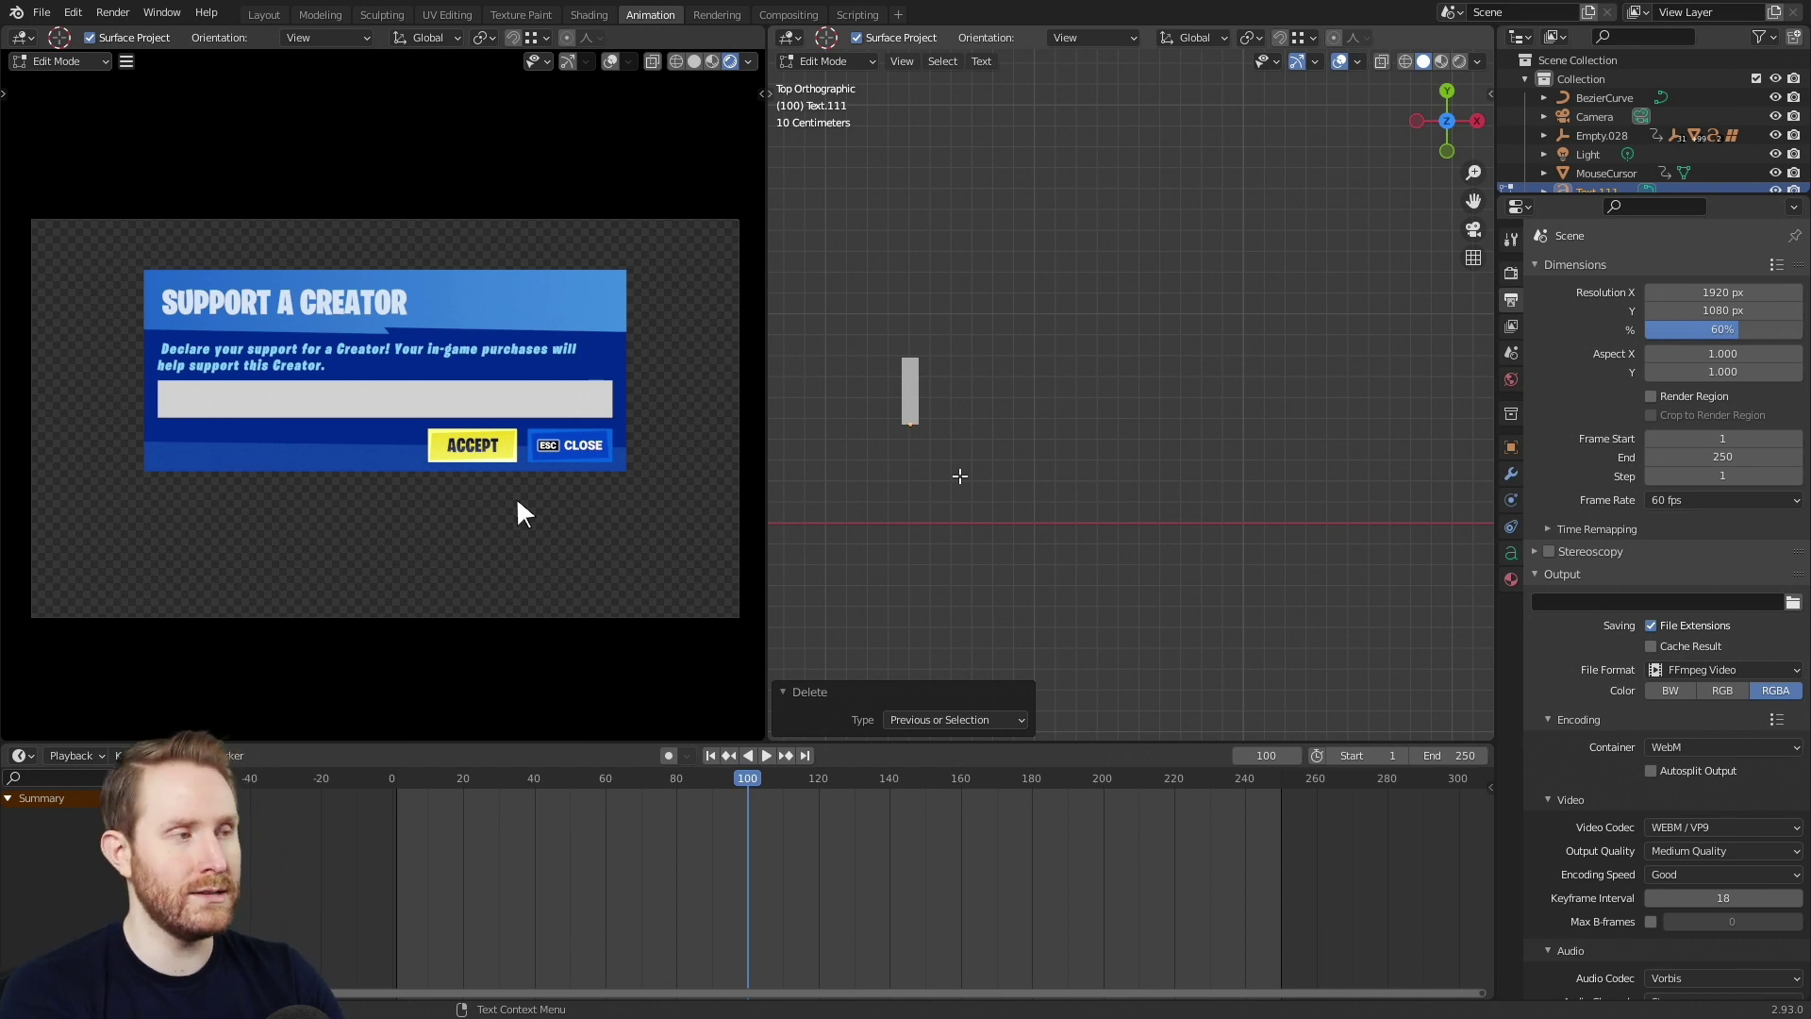
type("Orac")
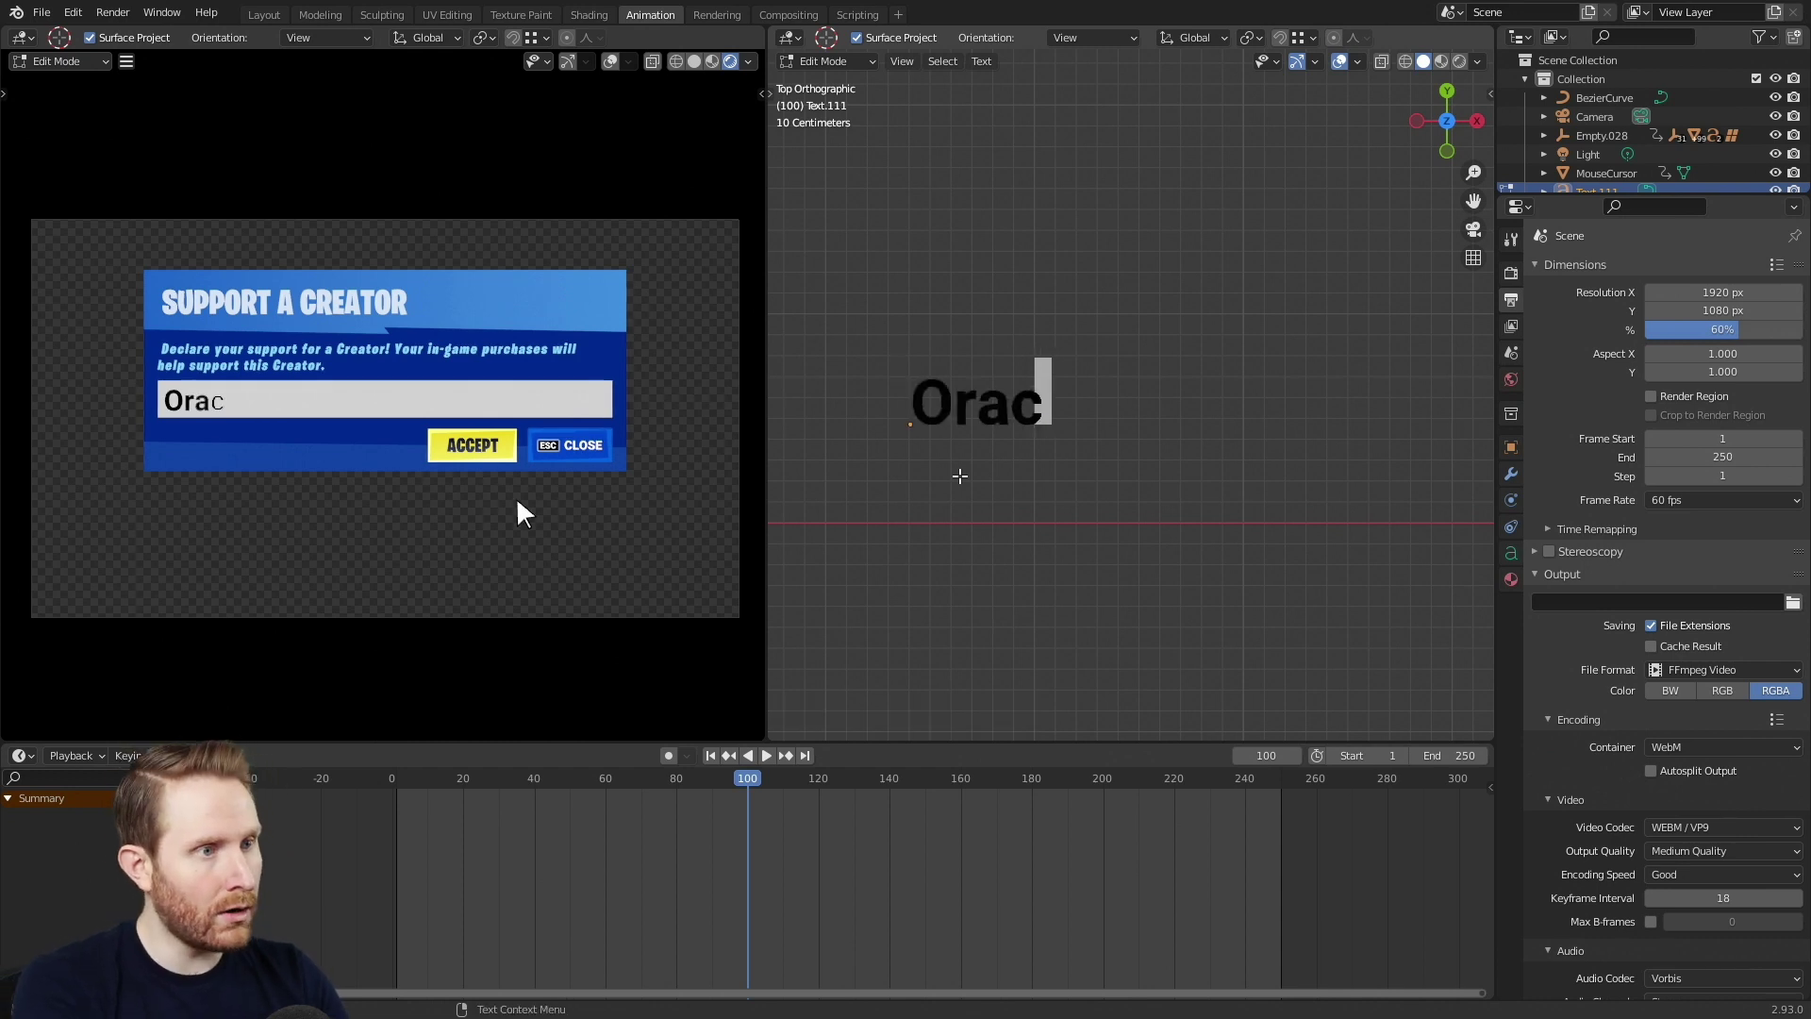
type("leFish")
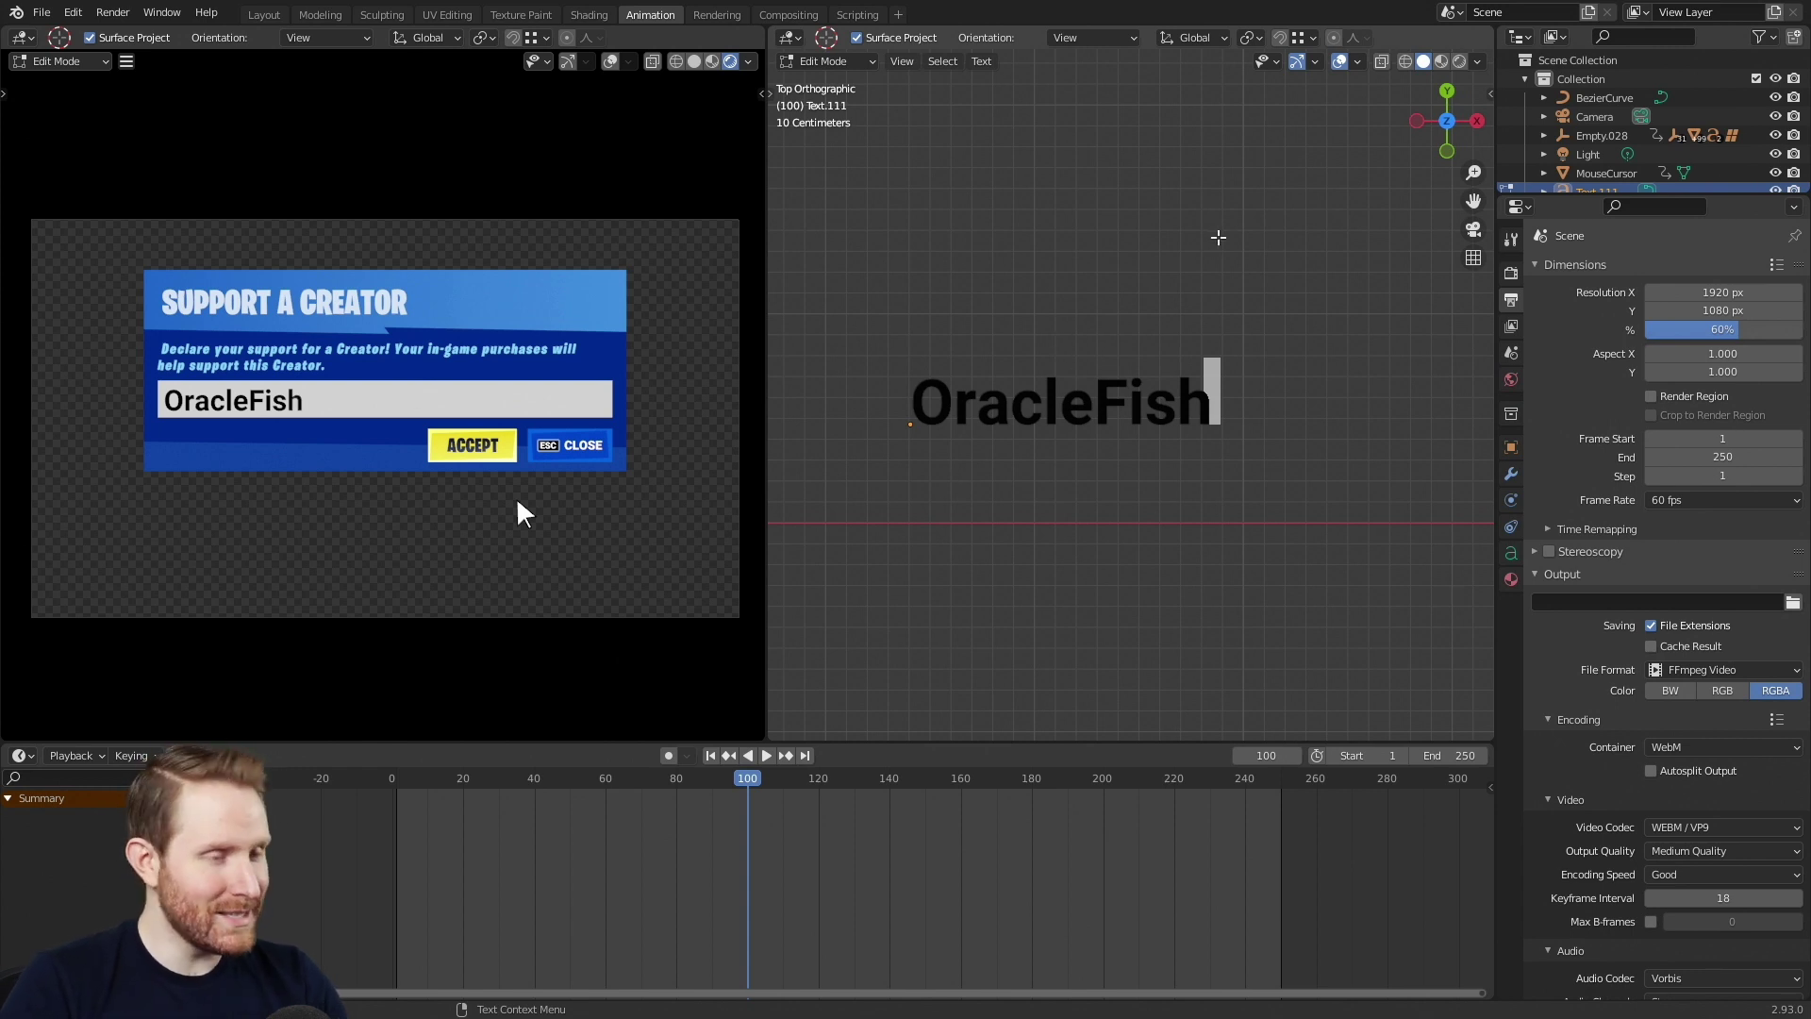
key("Tab")
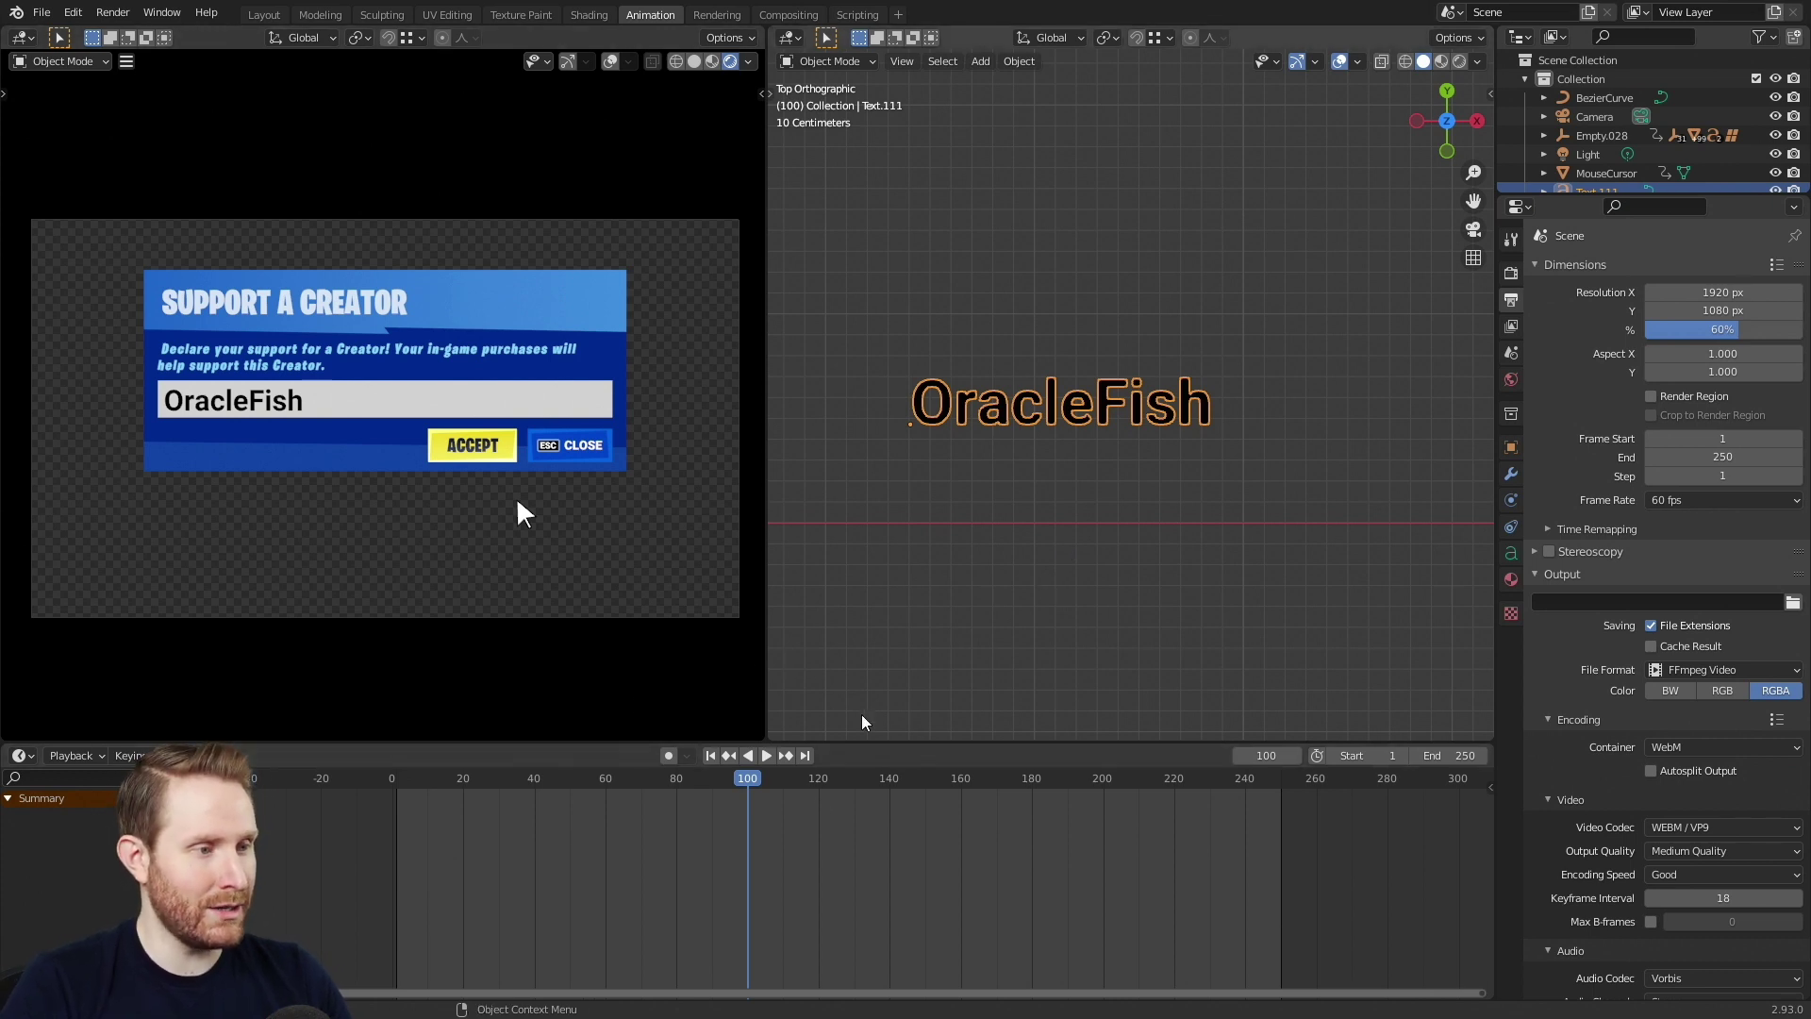
Step: Play the popup animation from frame 1 and stop it at frame 82
left_click(710, 756)
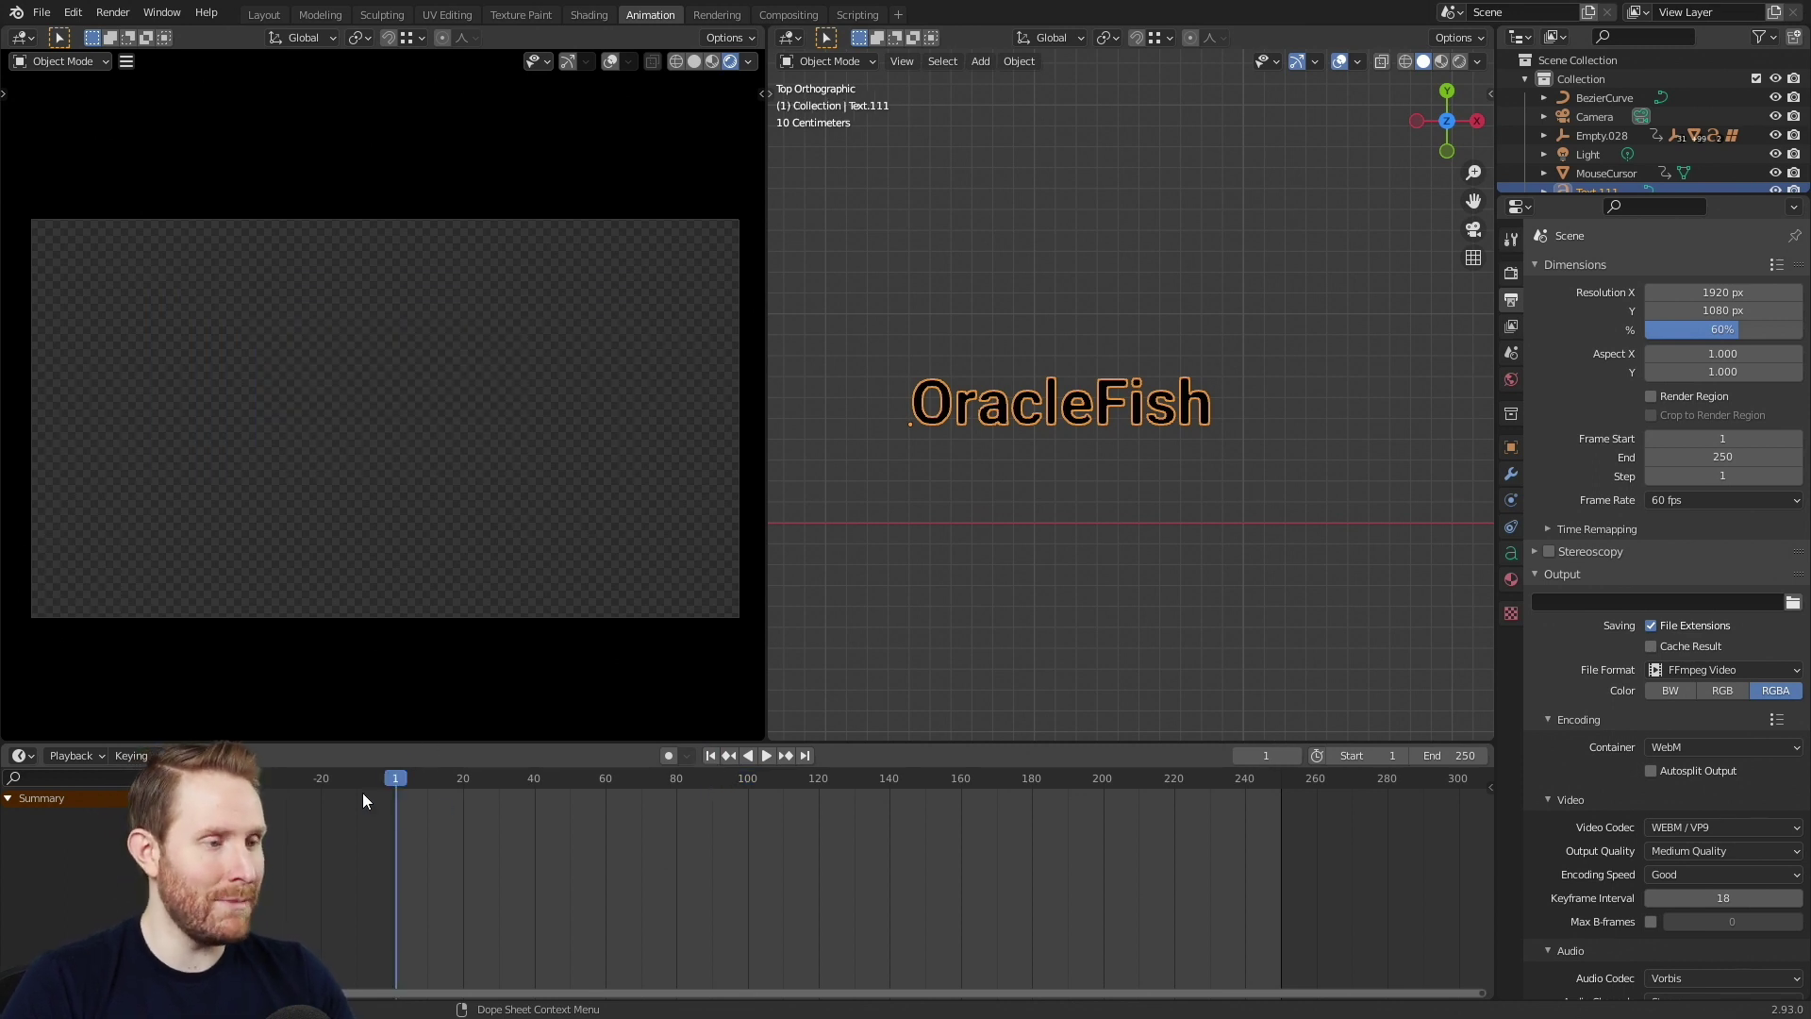
left_click(766, 756)
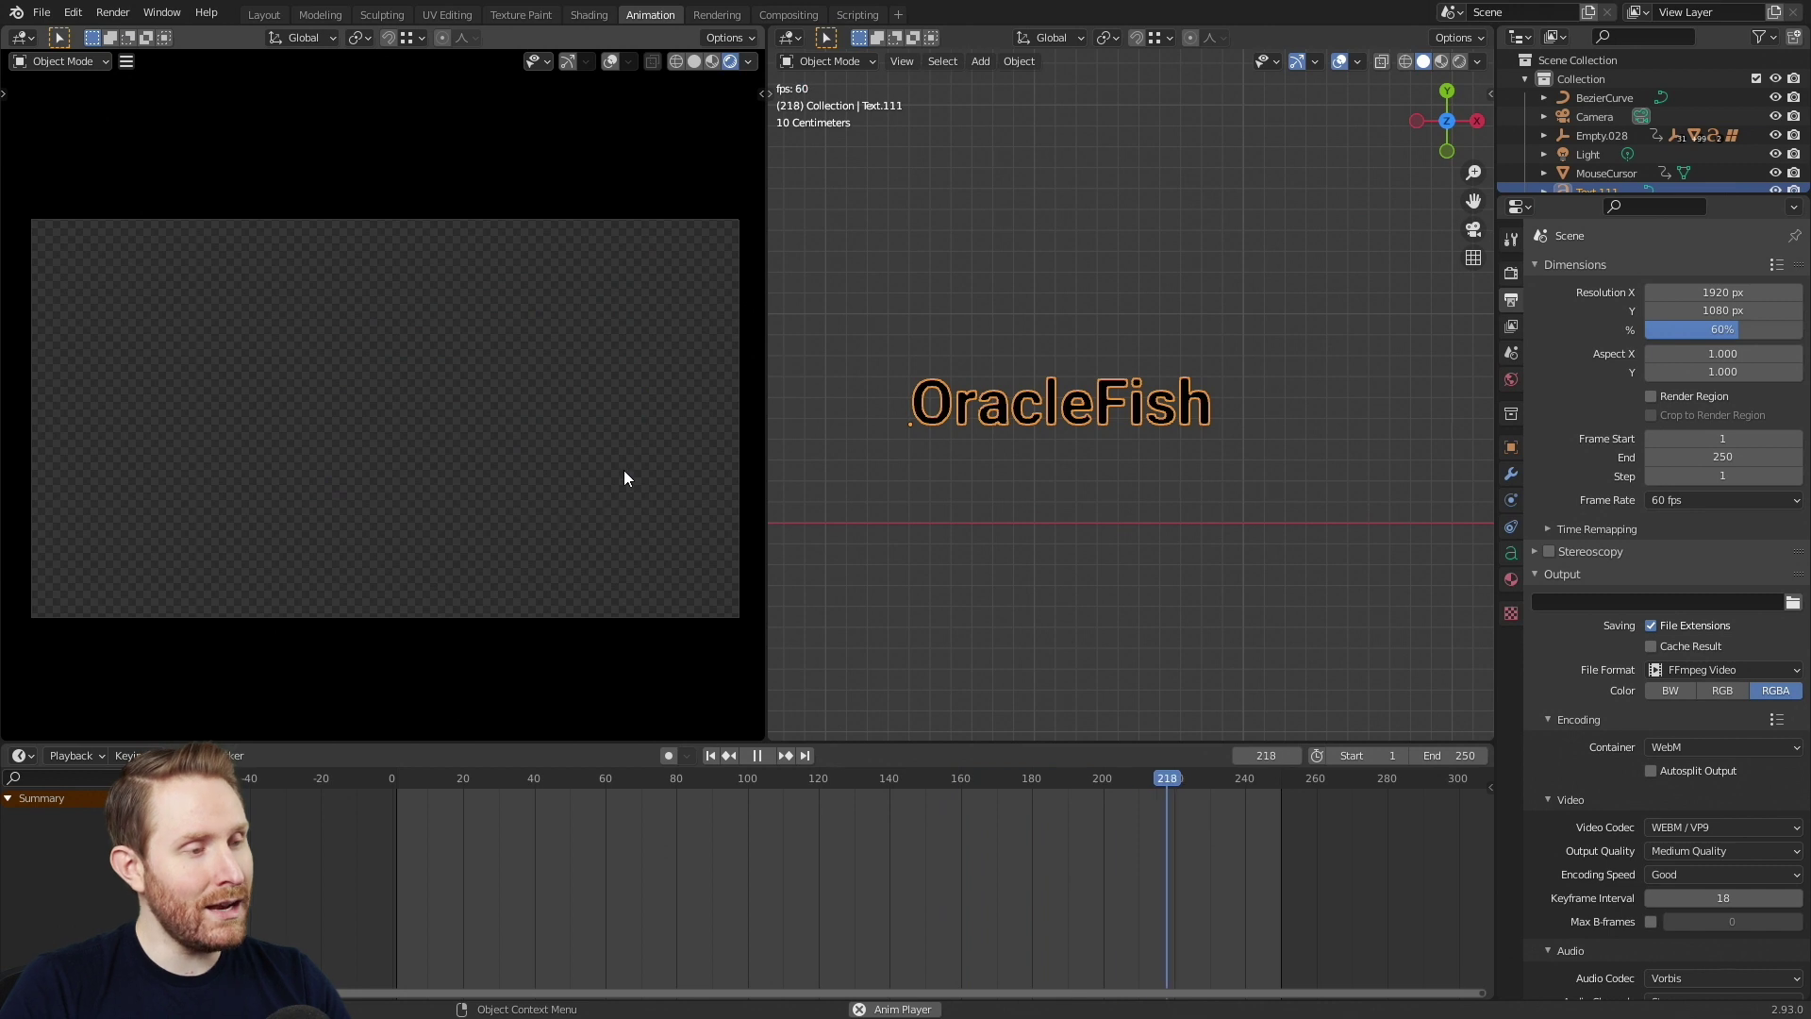
key("space")
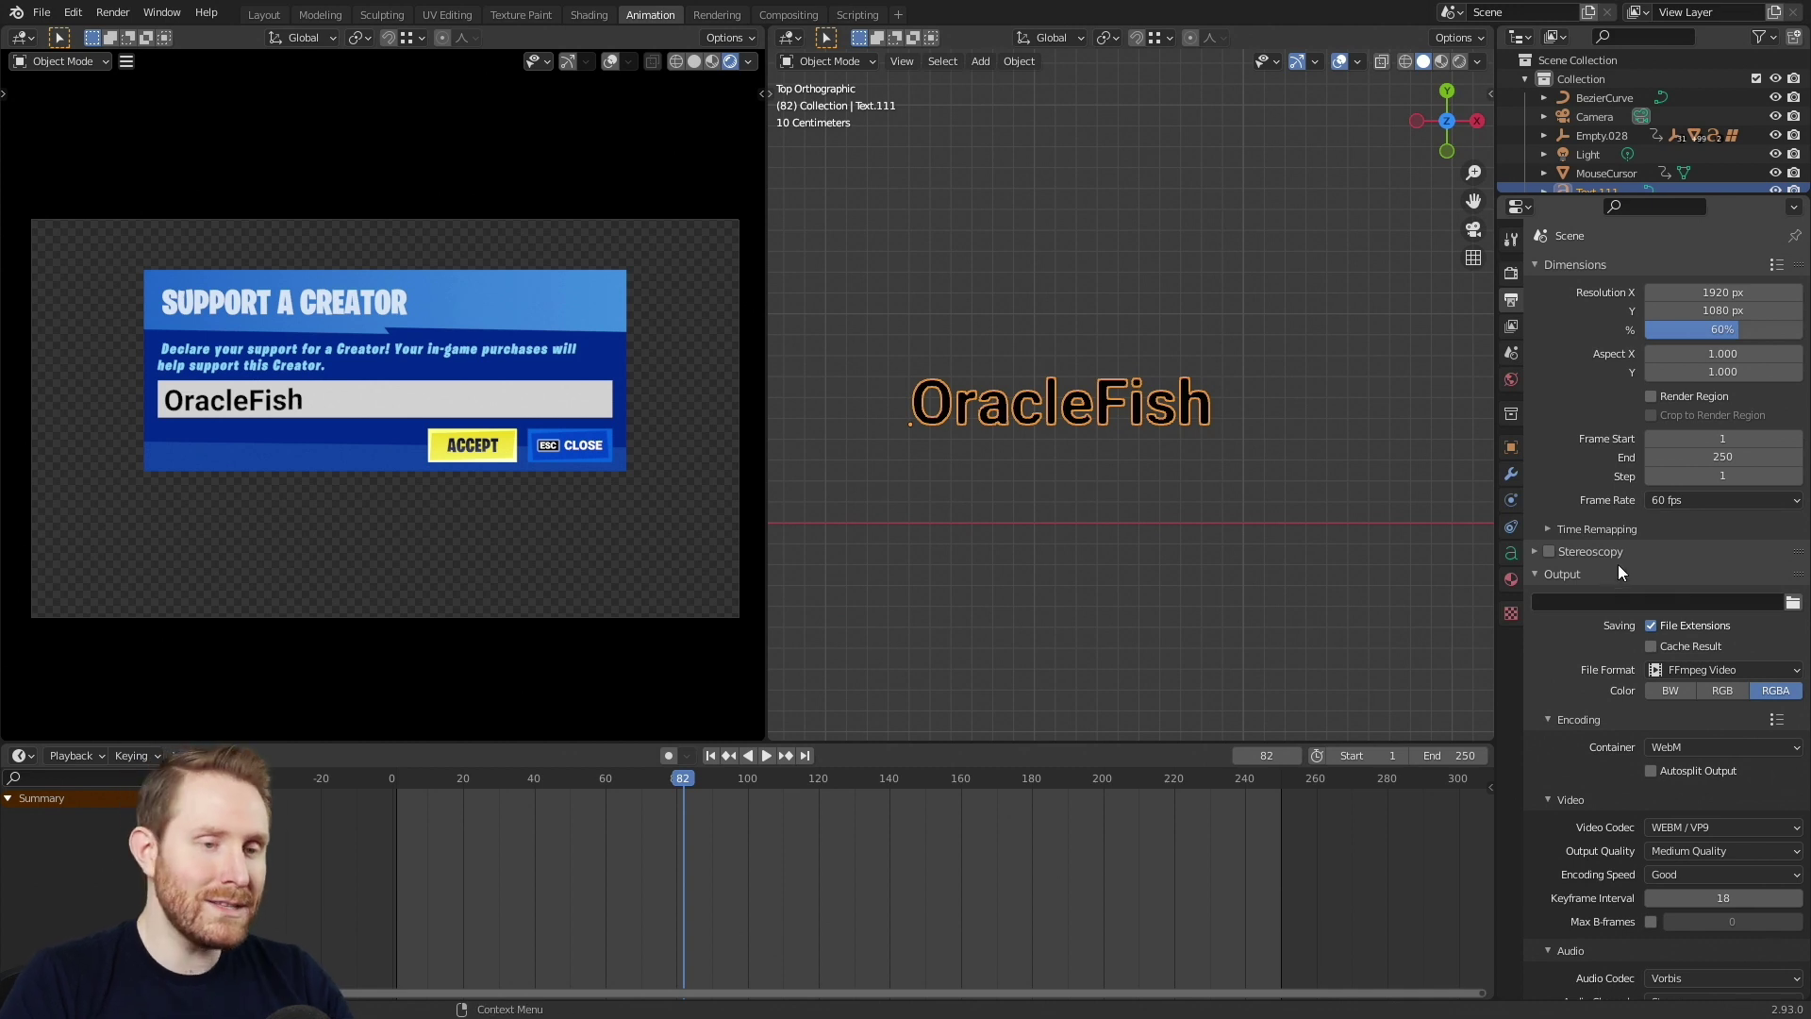
Step: Set the render output file to //FortniteAnimationPopup.webm, correcting the mistyped extension
scroll(1617, 561, "down", 4)
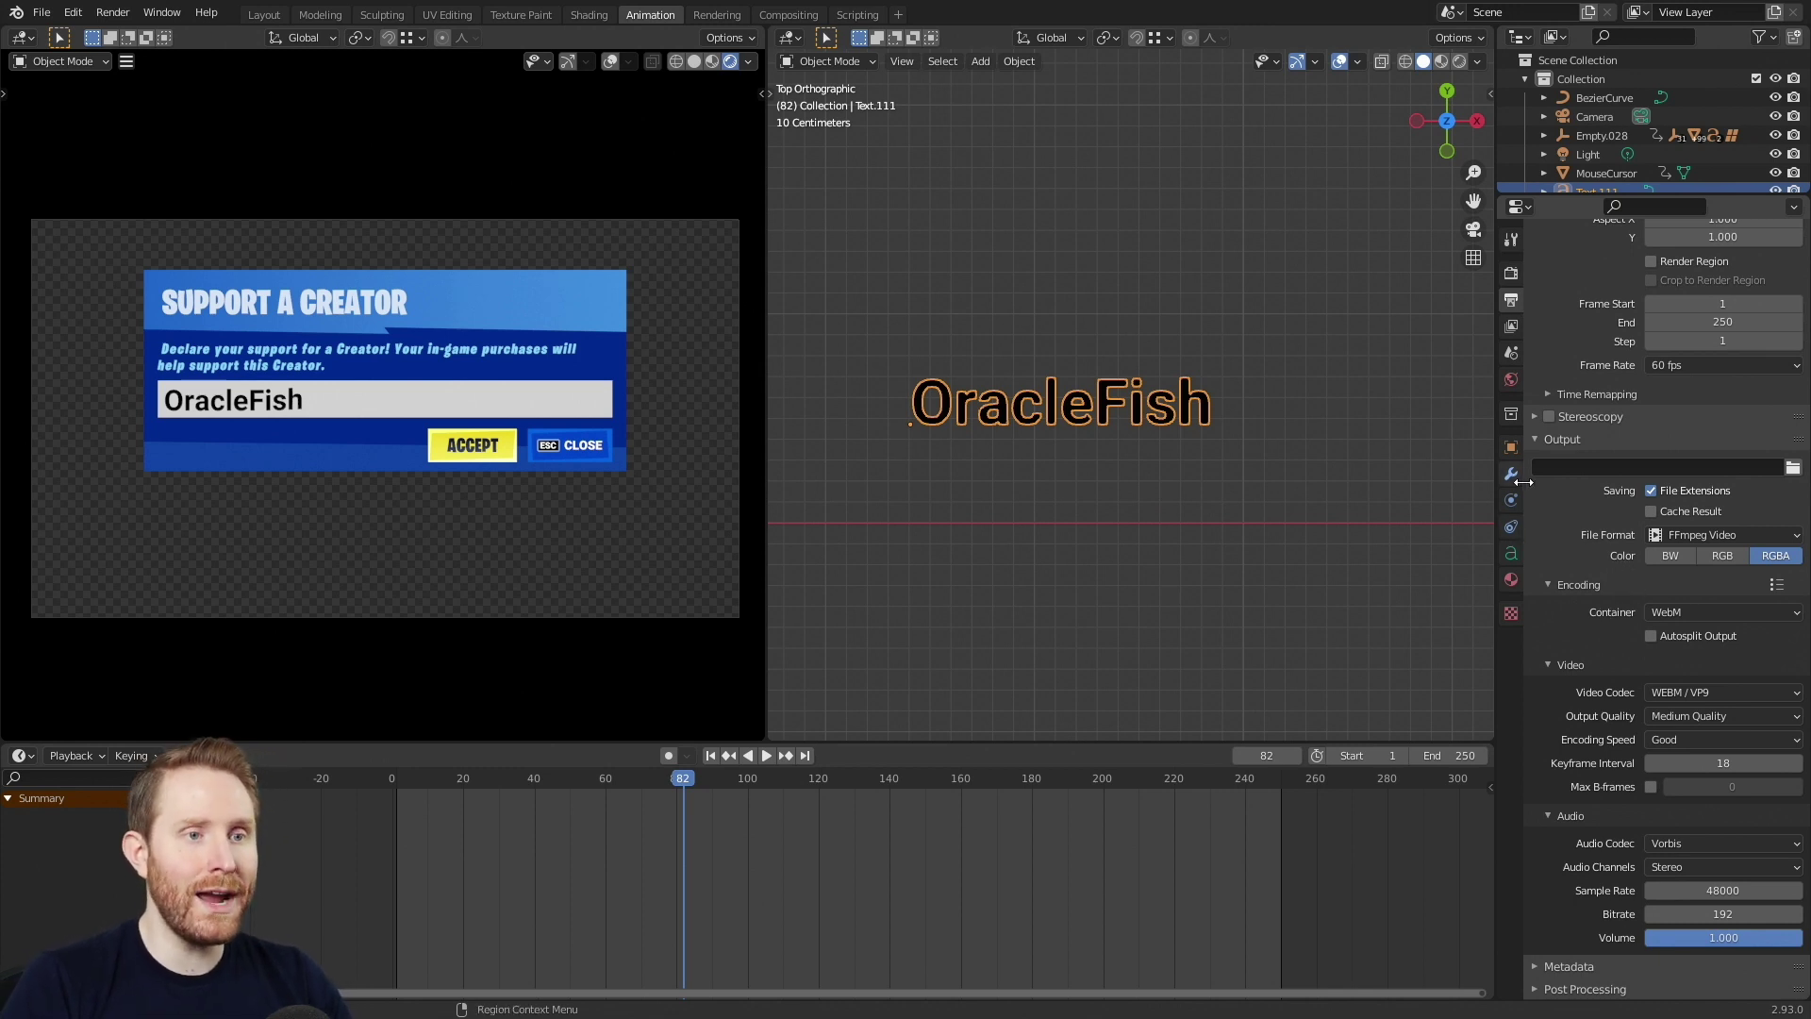
left_click(1792, 468)
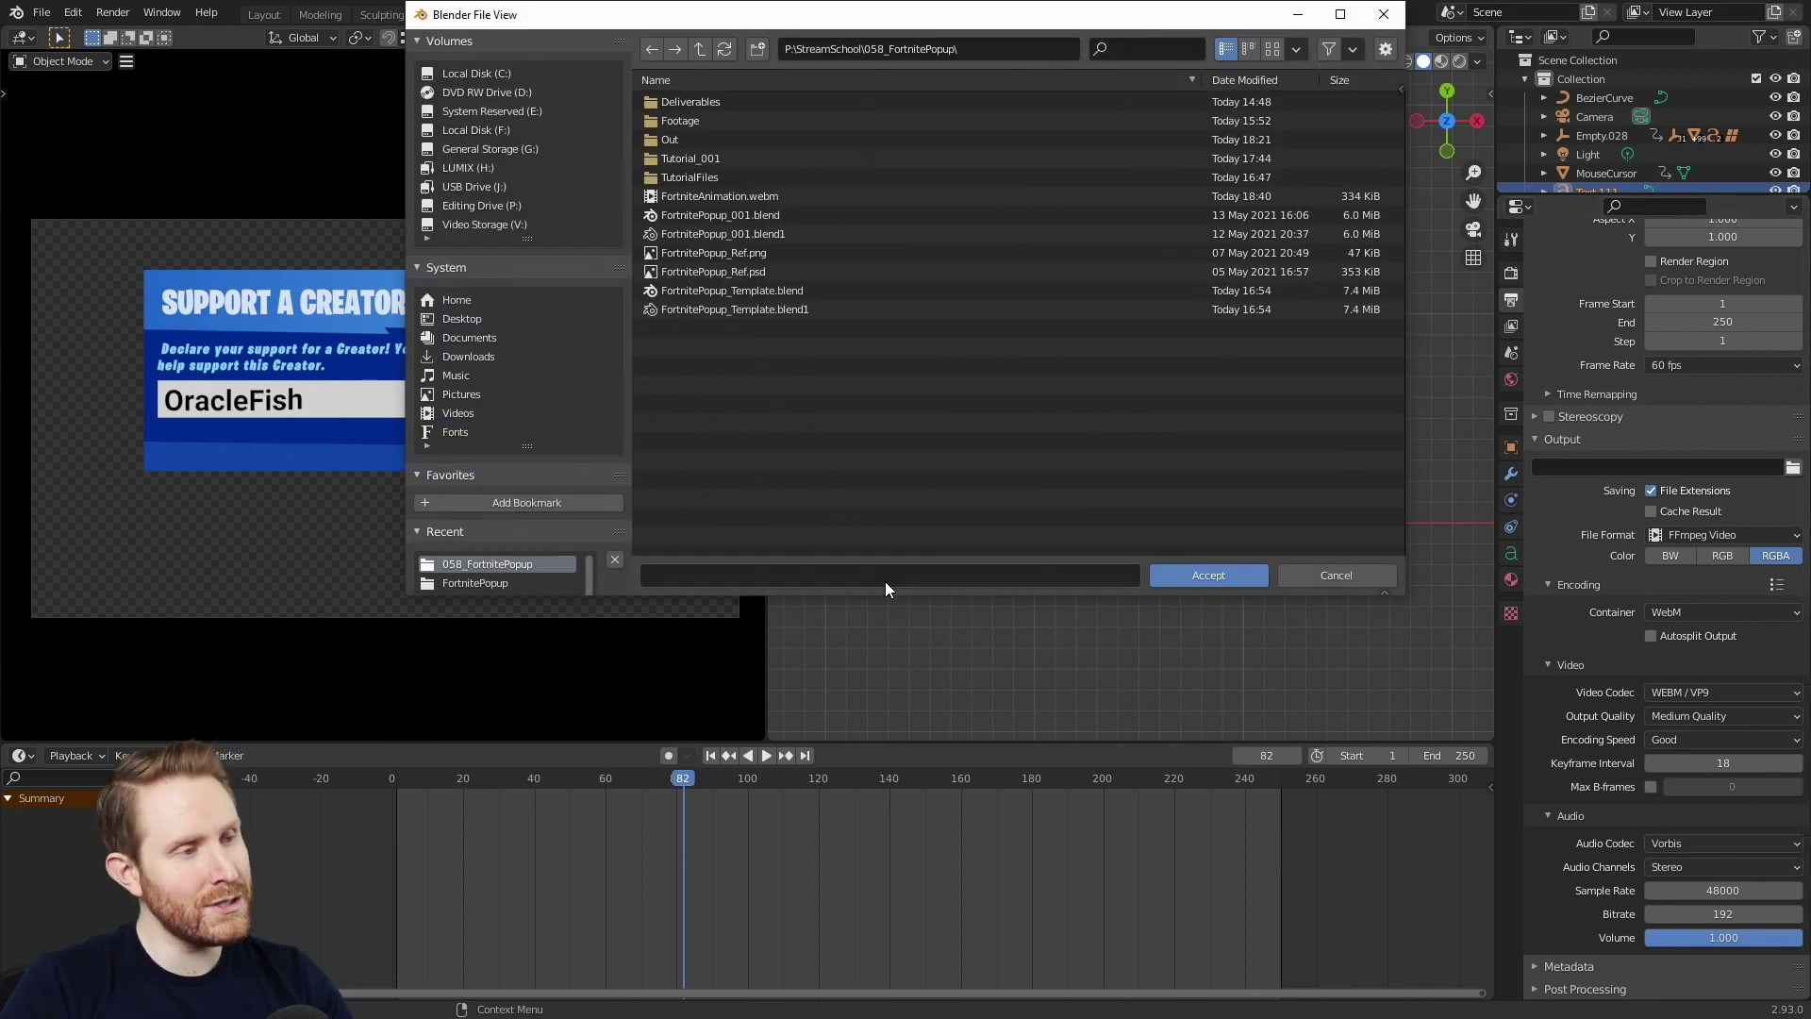
left_click(884, 575)
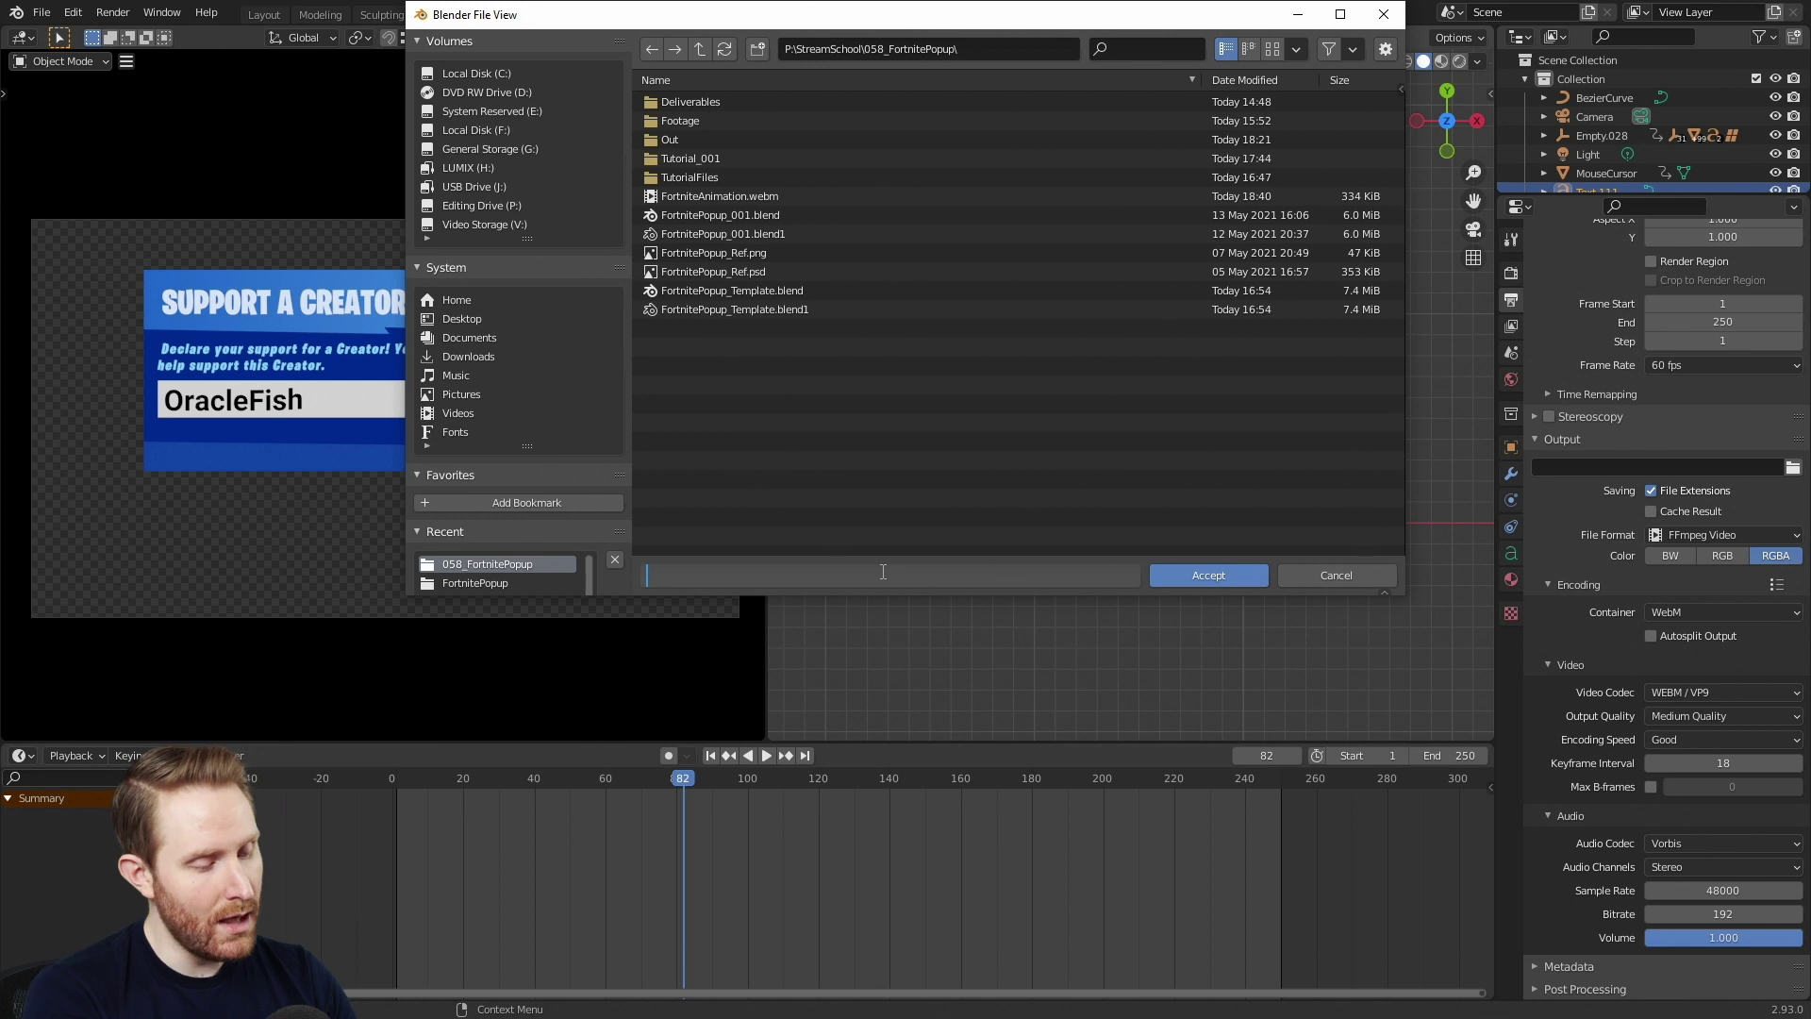
type("Fortnit")
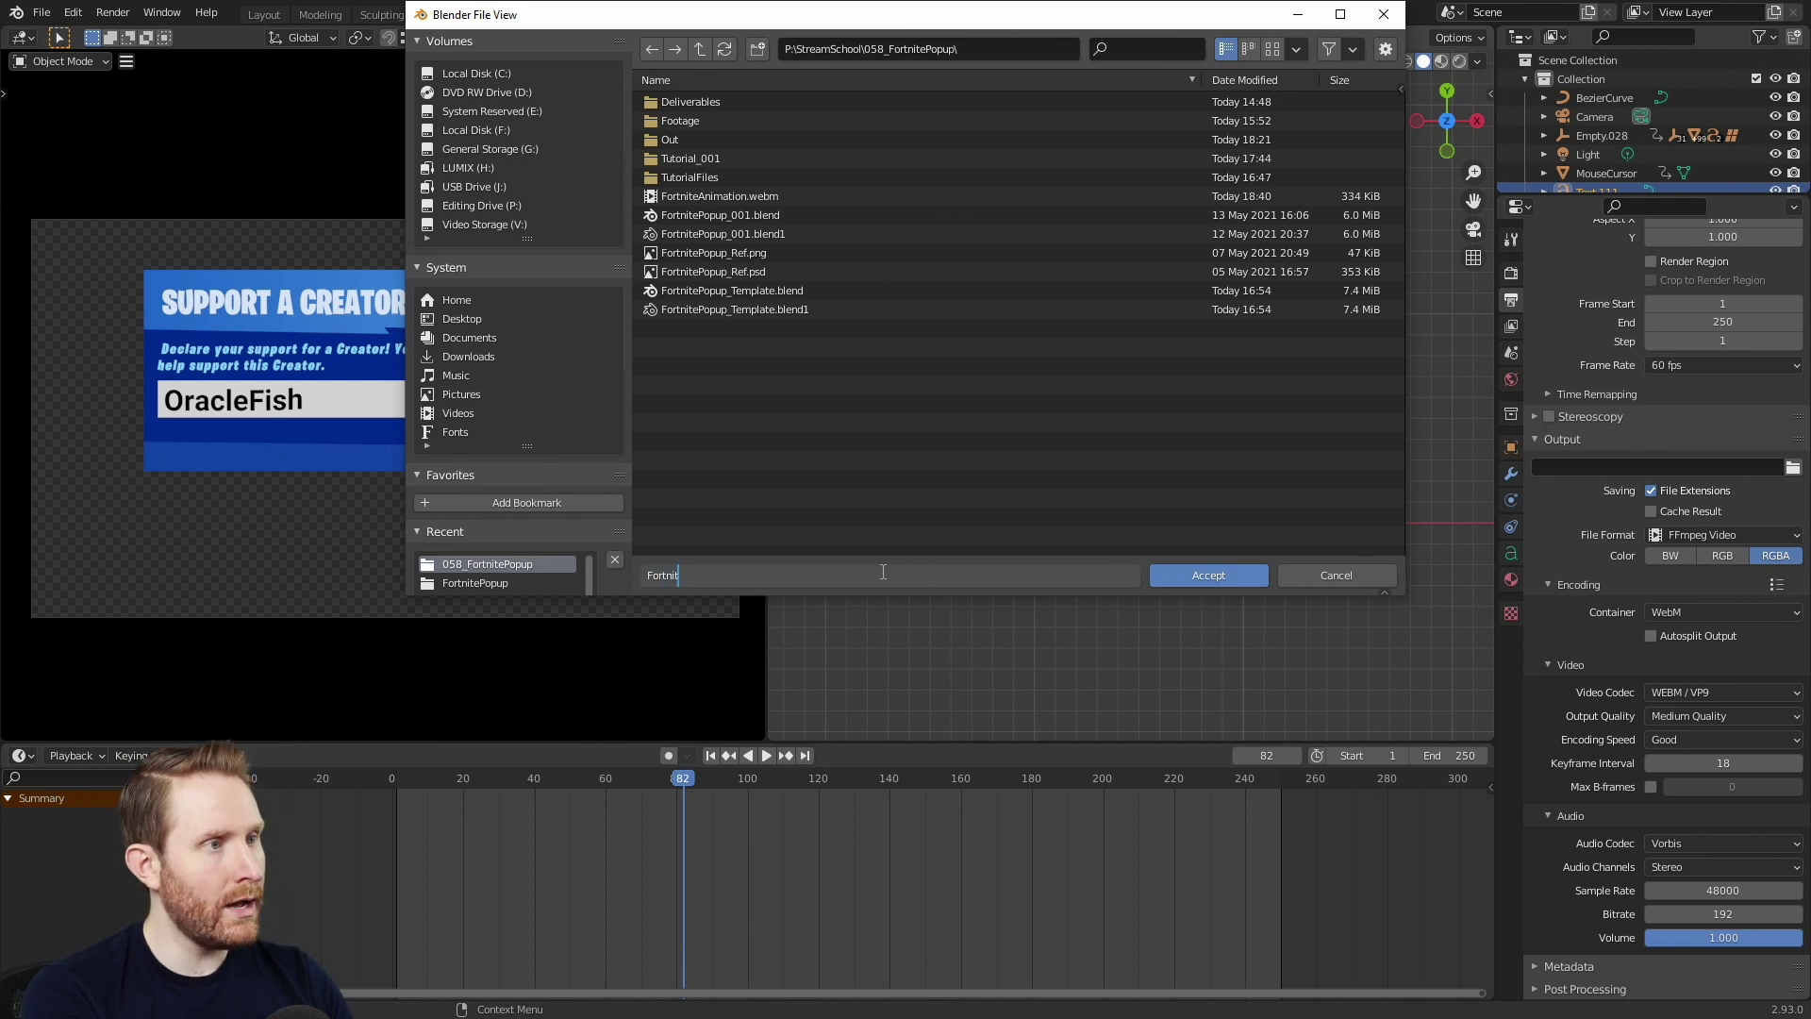
type("eAnimationPopup.ewb")
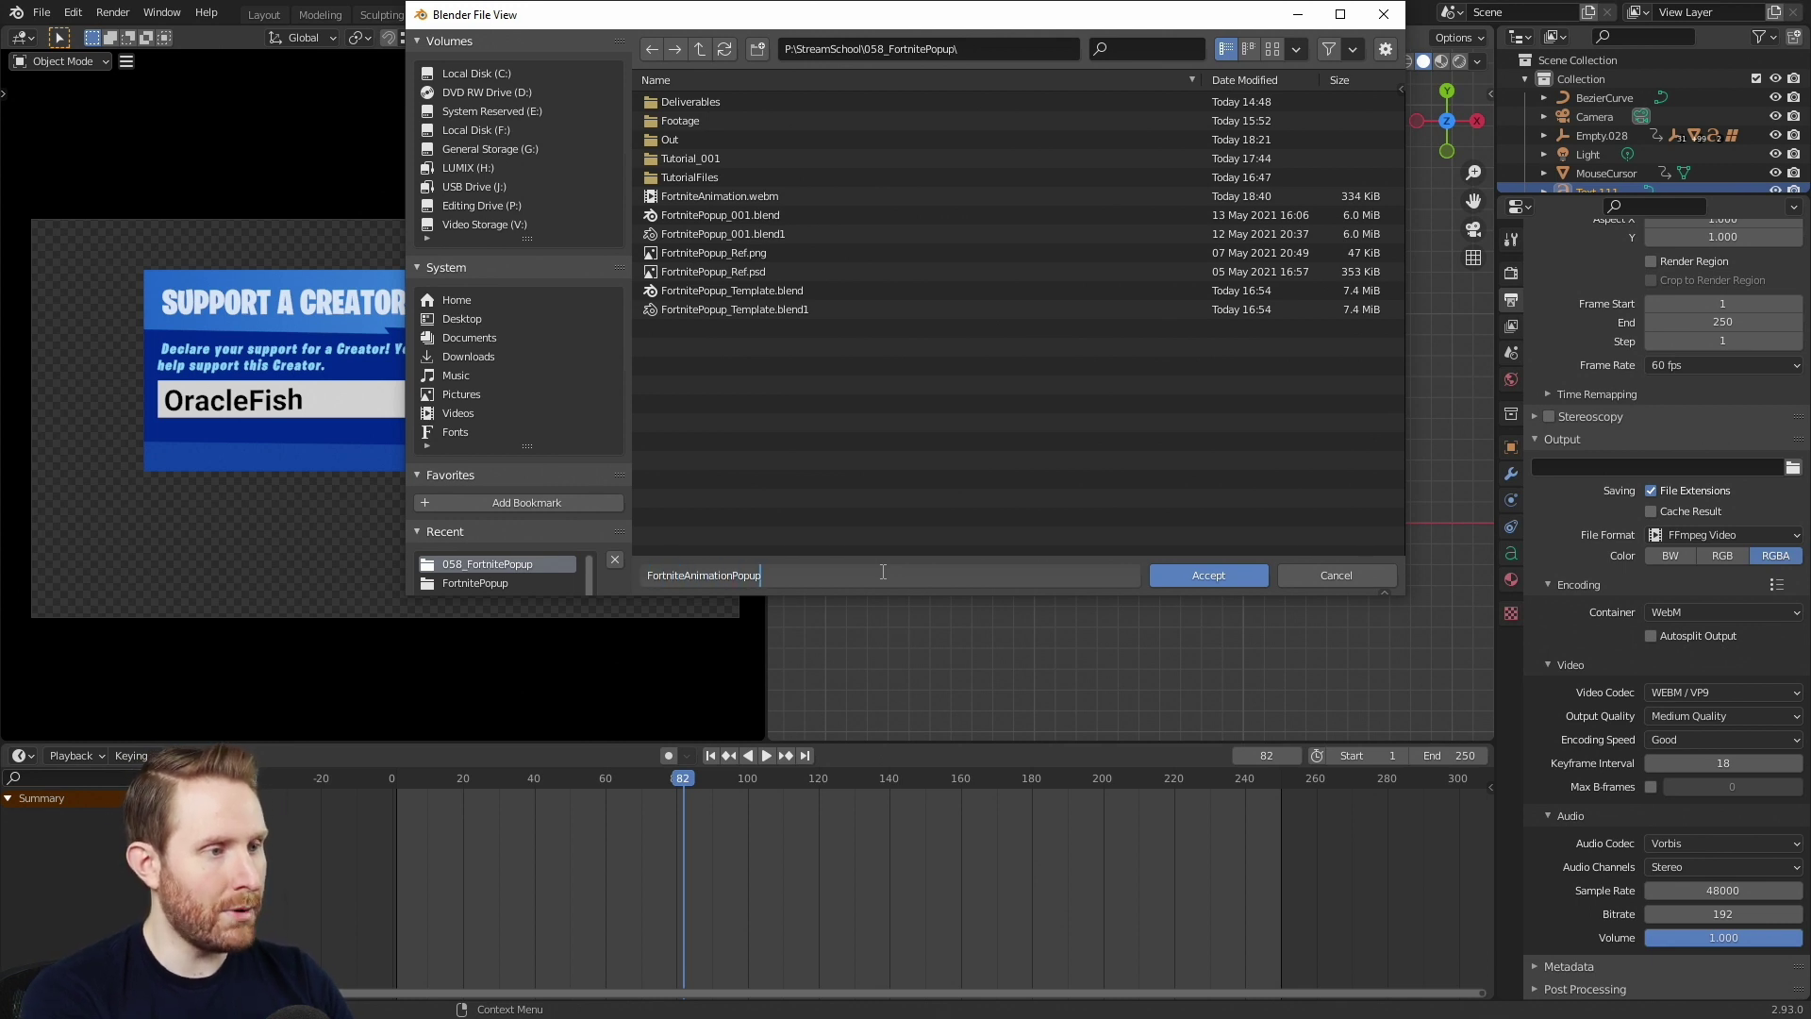
key("BackSpace")
key("BackSpace")
key("BackSpace")
type("webm")
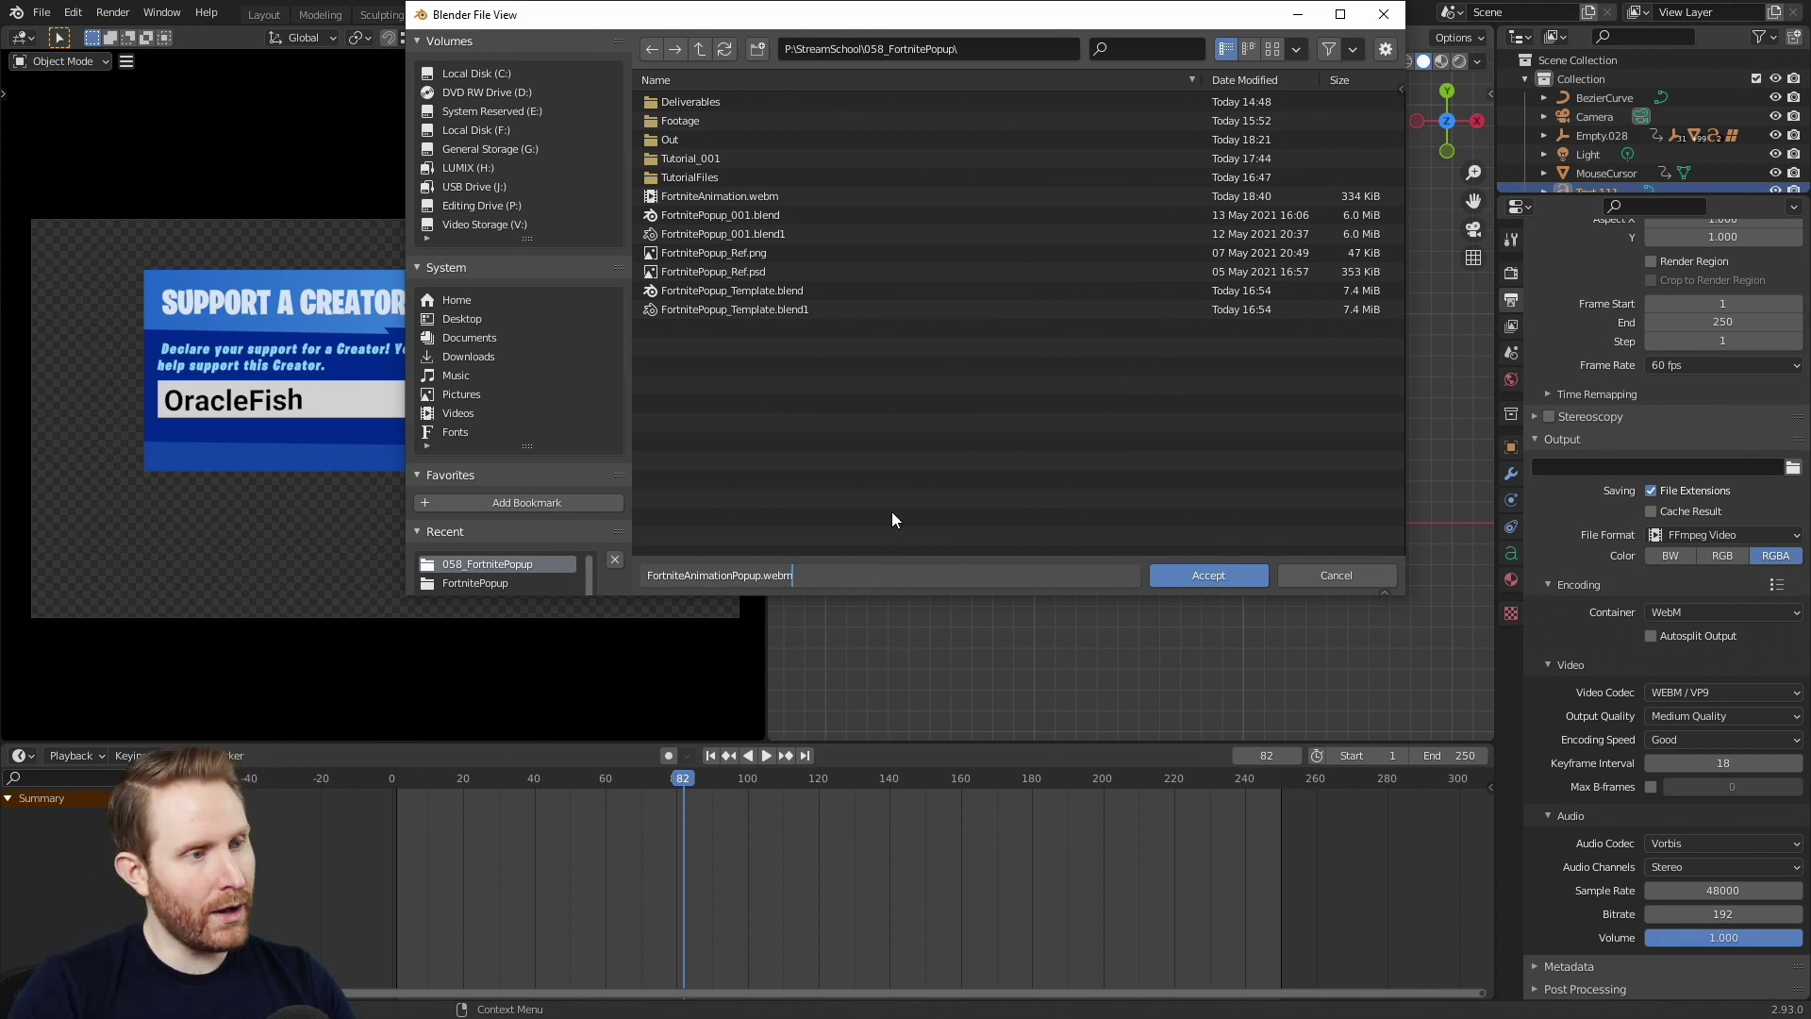
key("Return")
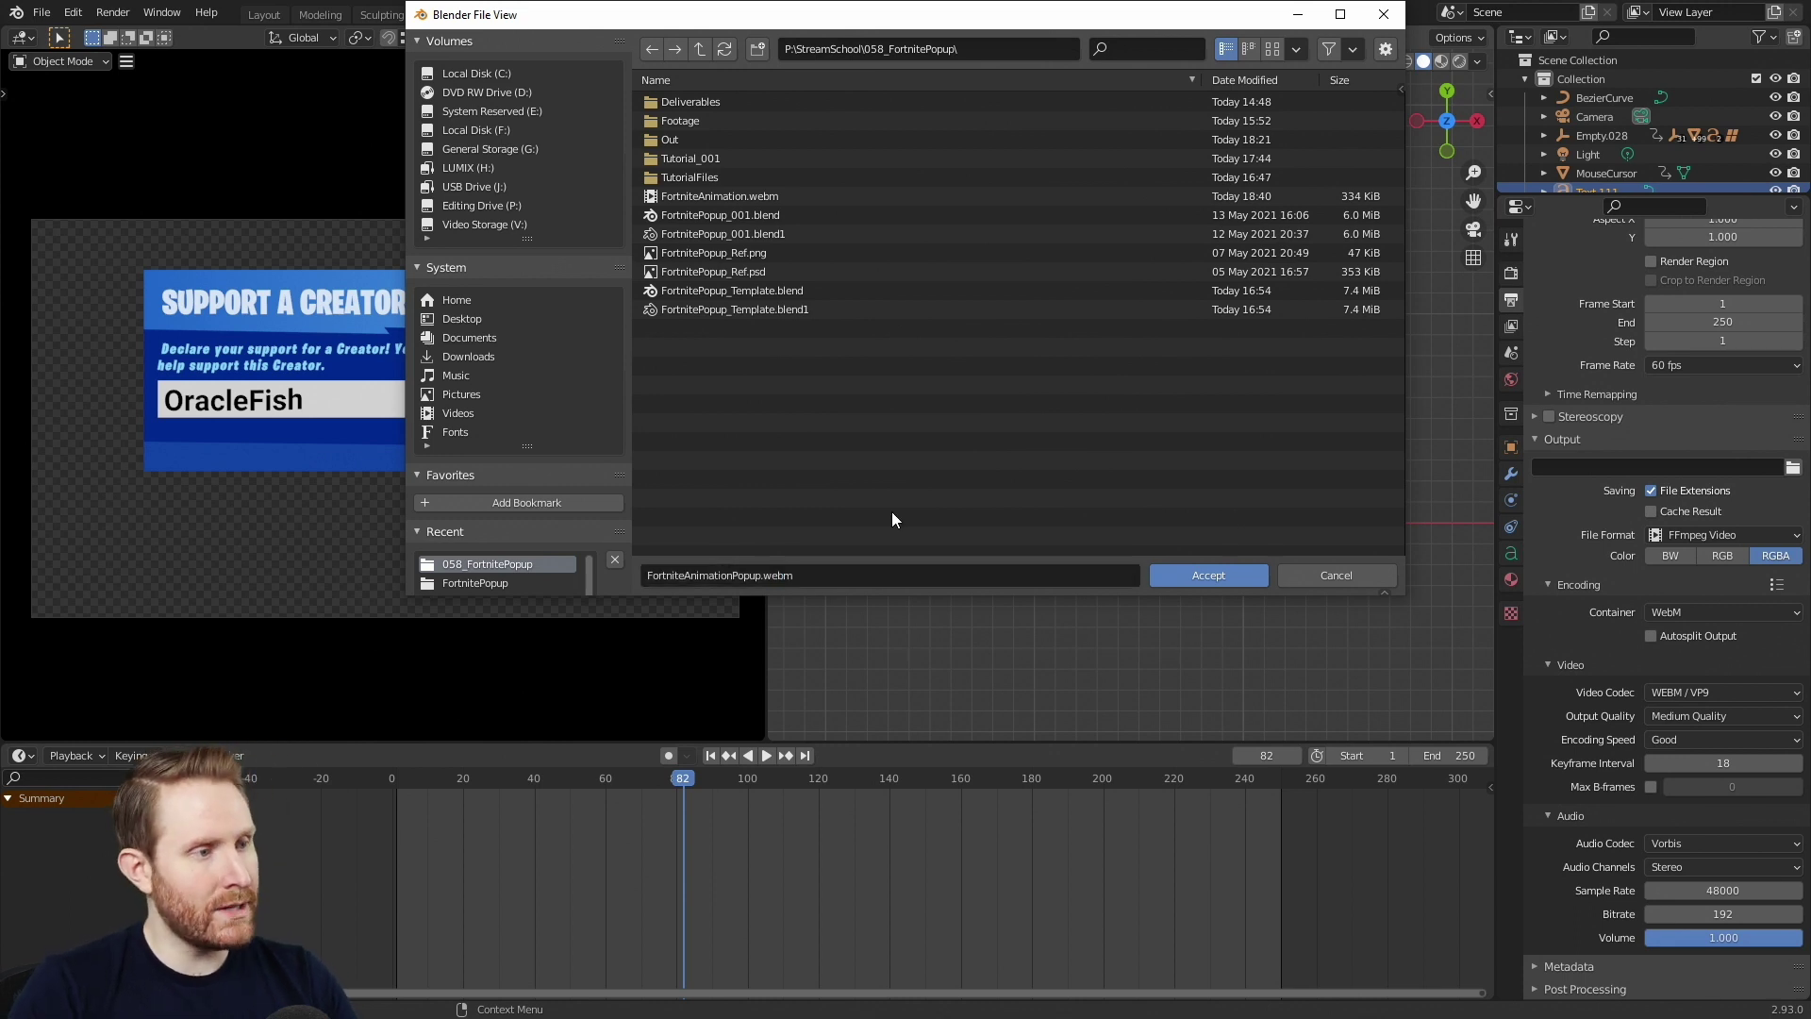
left_click(1226, 575)
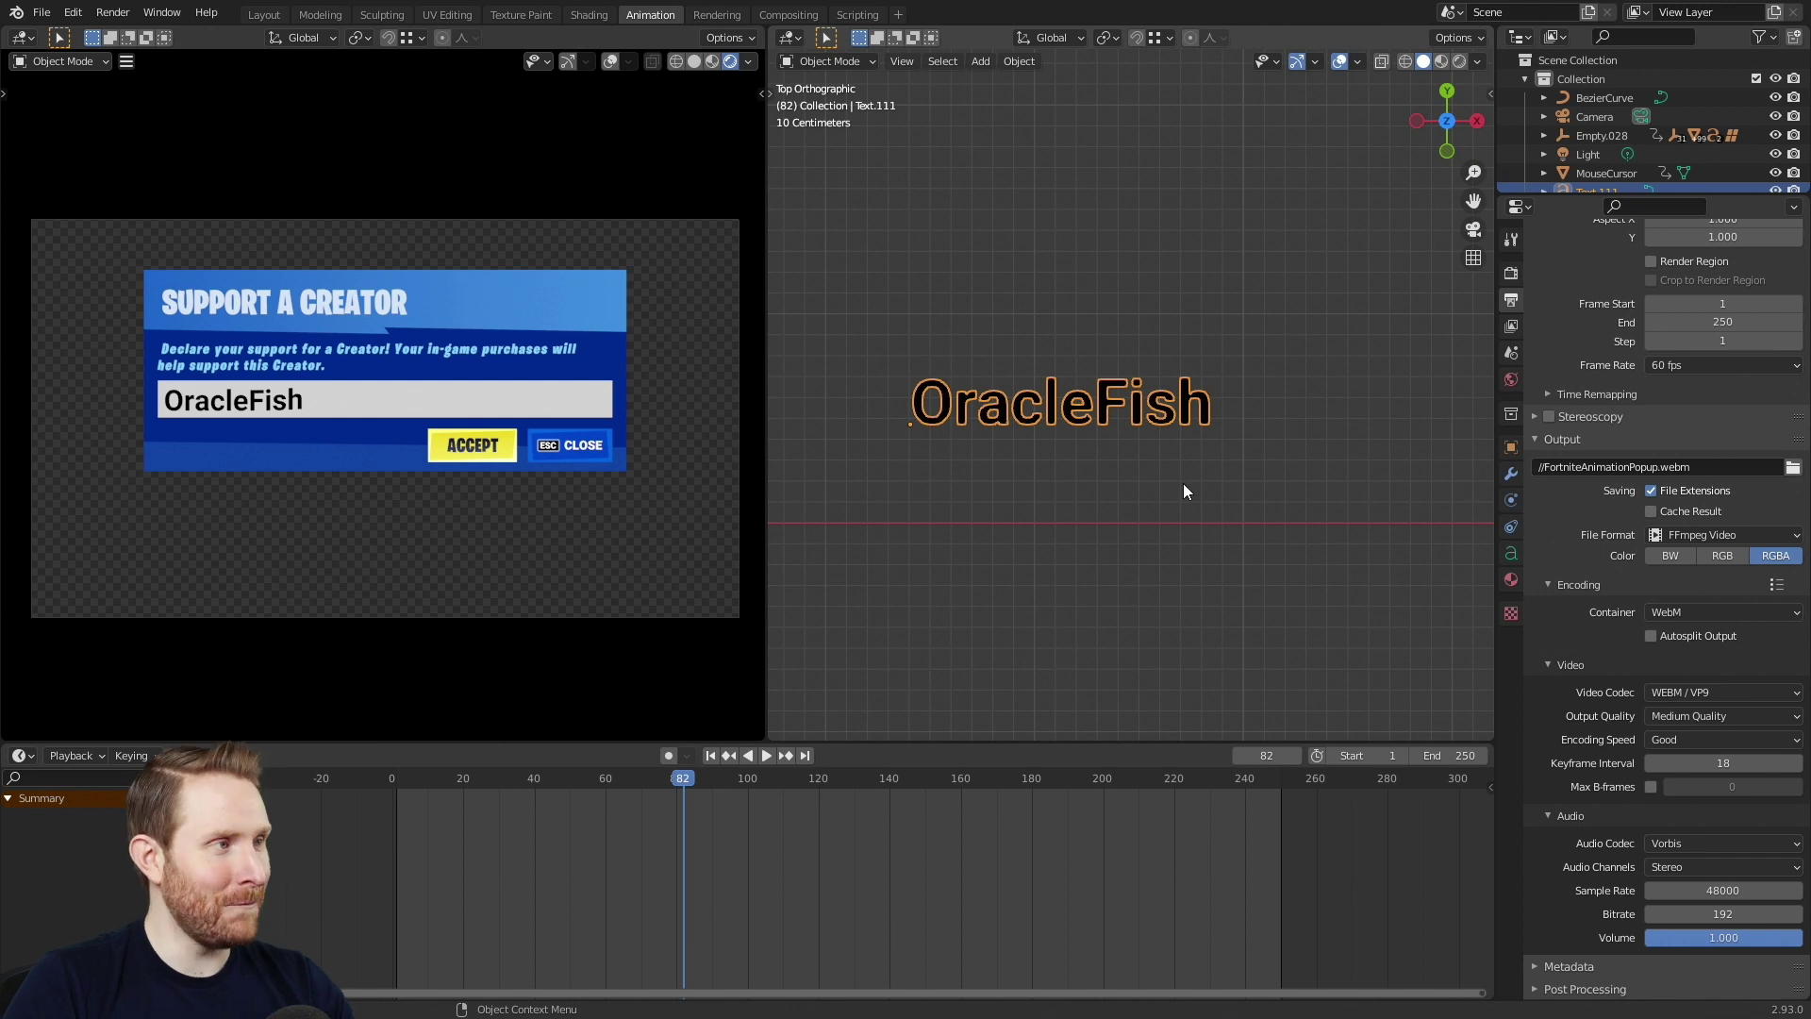
Step: Render the full animation to the FortniteAnimationPopup.webm video with Render Animation
left_click(107, 16)
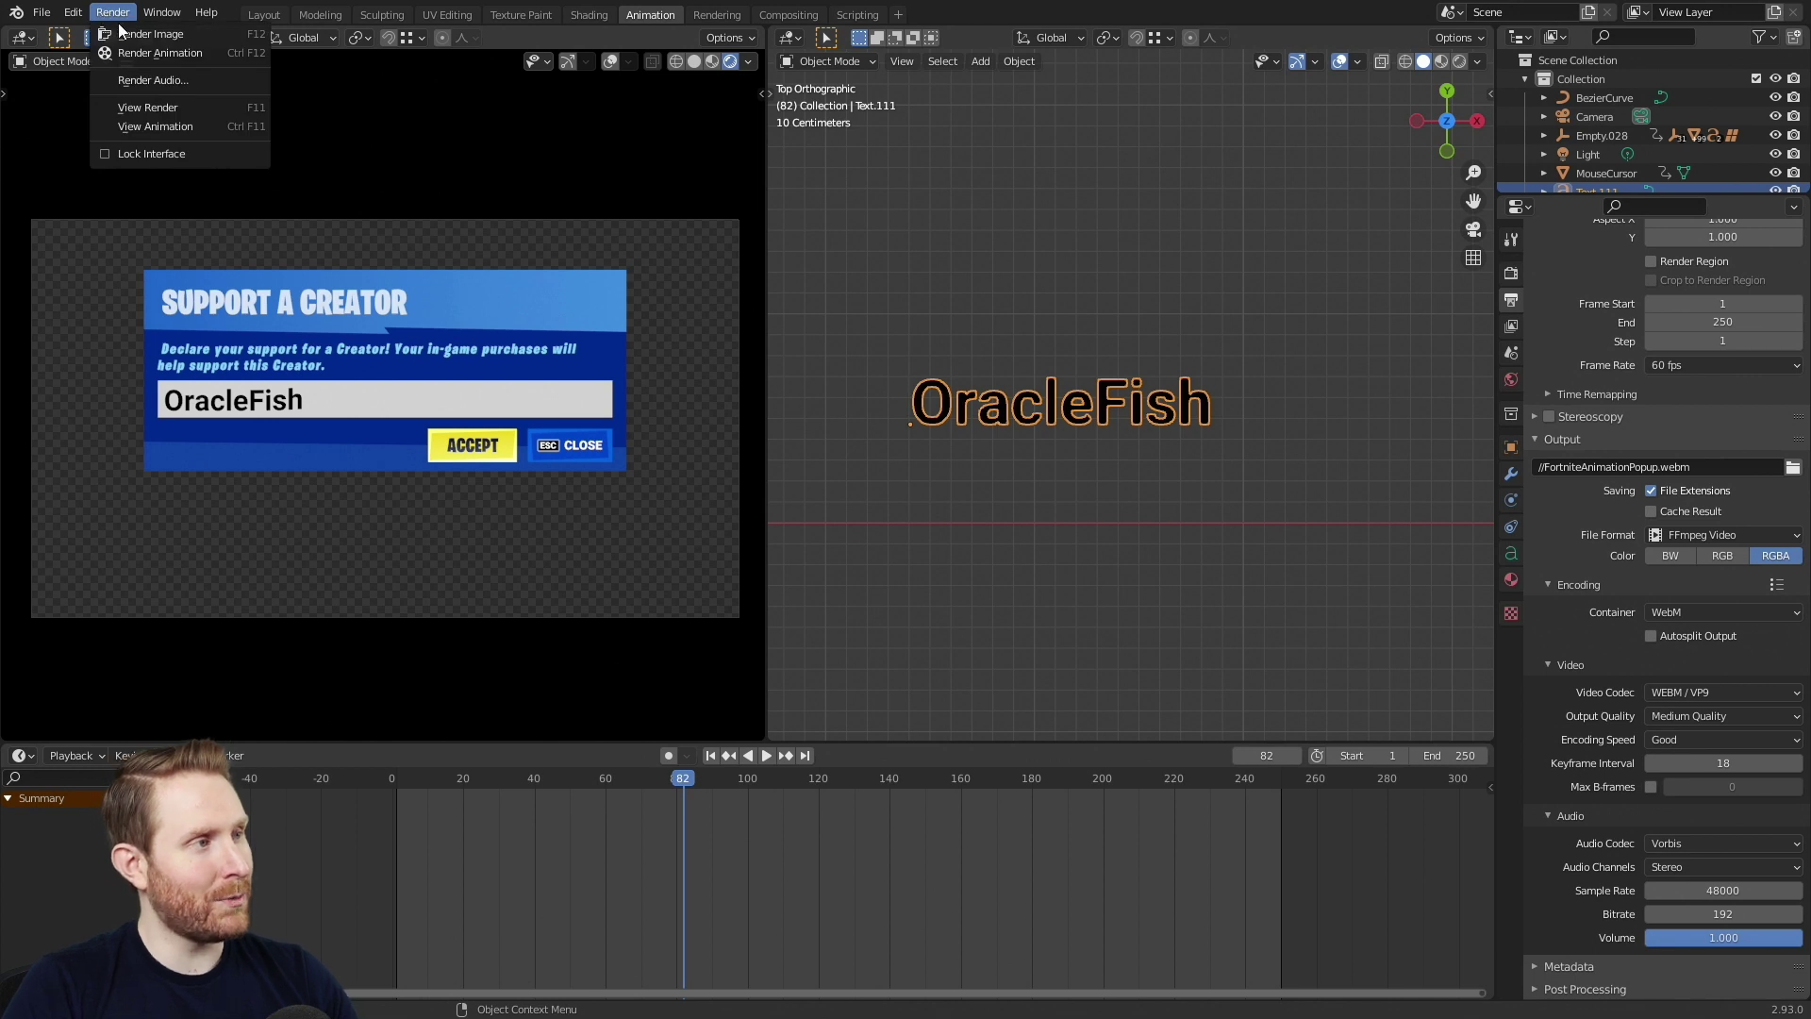
left_click(173, 53)
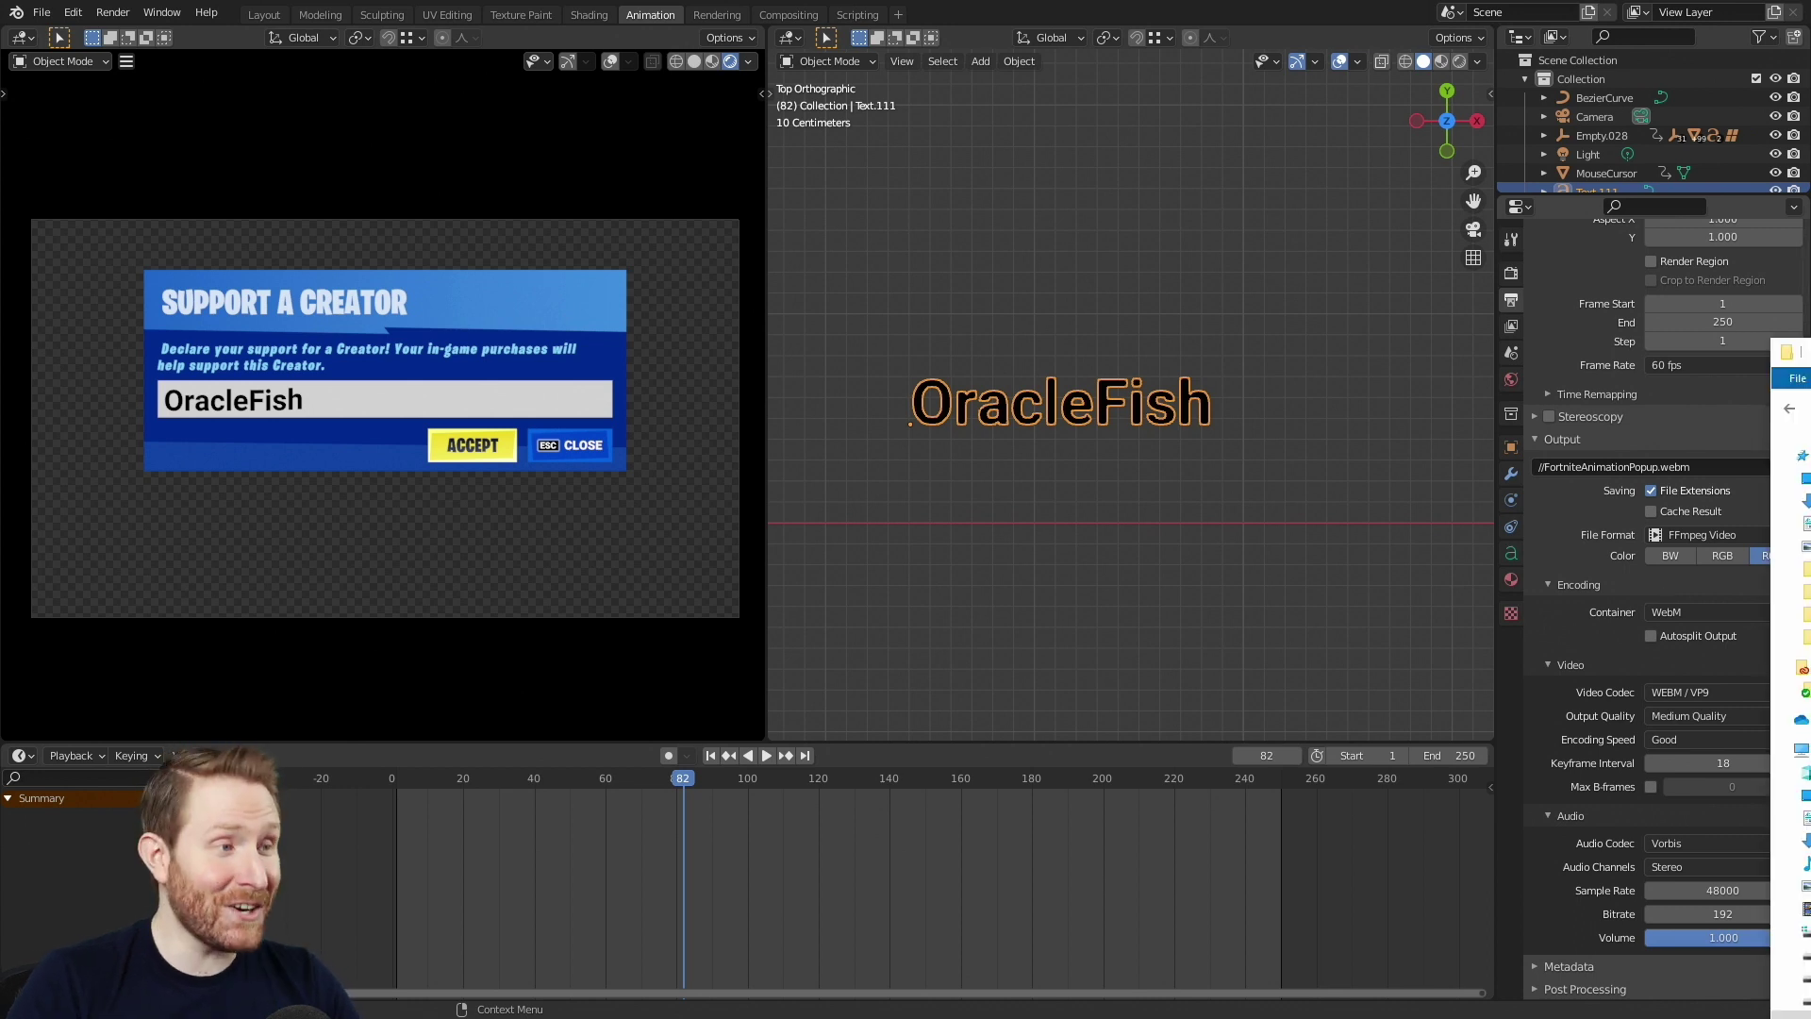
key("alt+Tab")
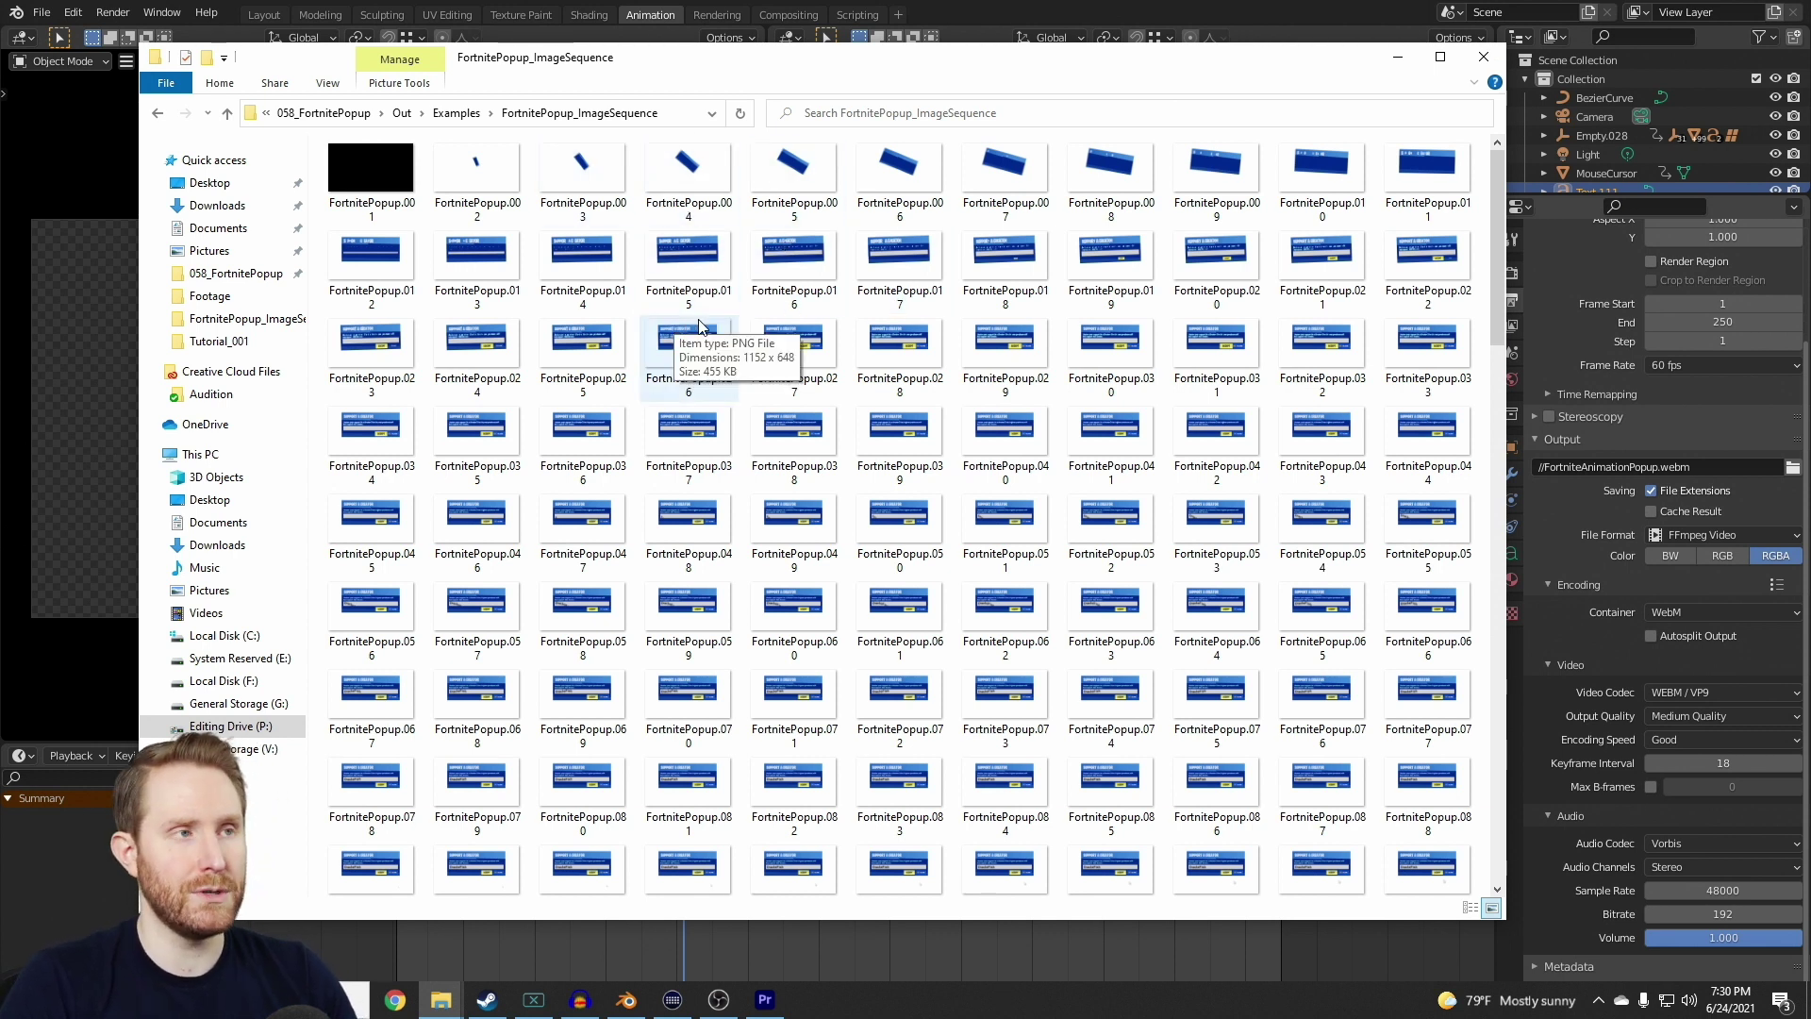
left_click(1139, 7)
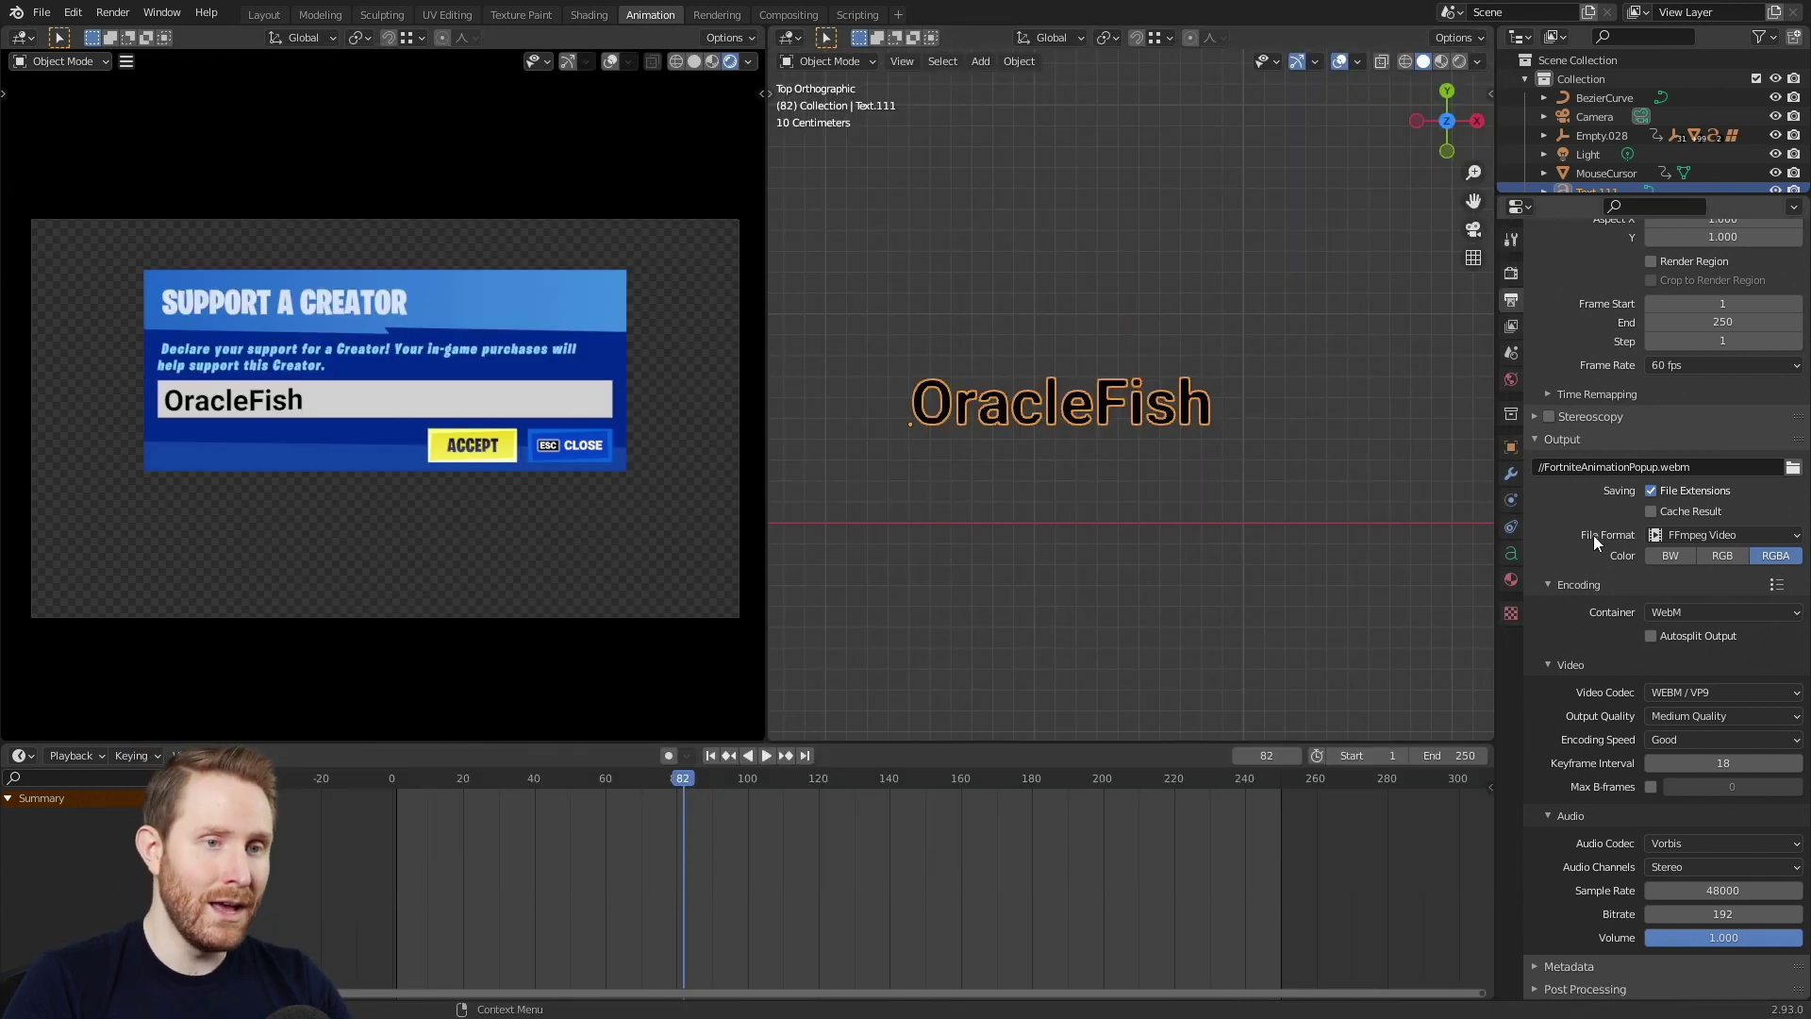
Step: Switch the output format to PNG and create a new folder inside the Out directory
left_click(1679, 535)
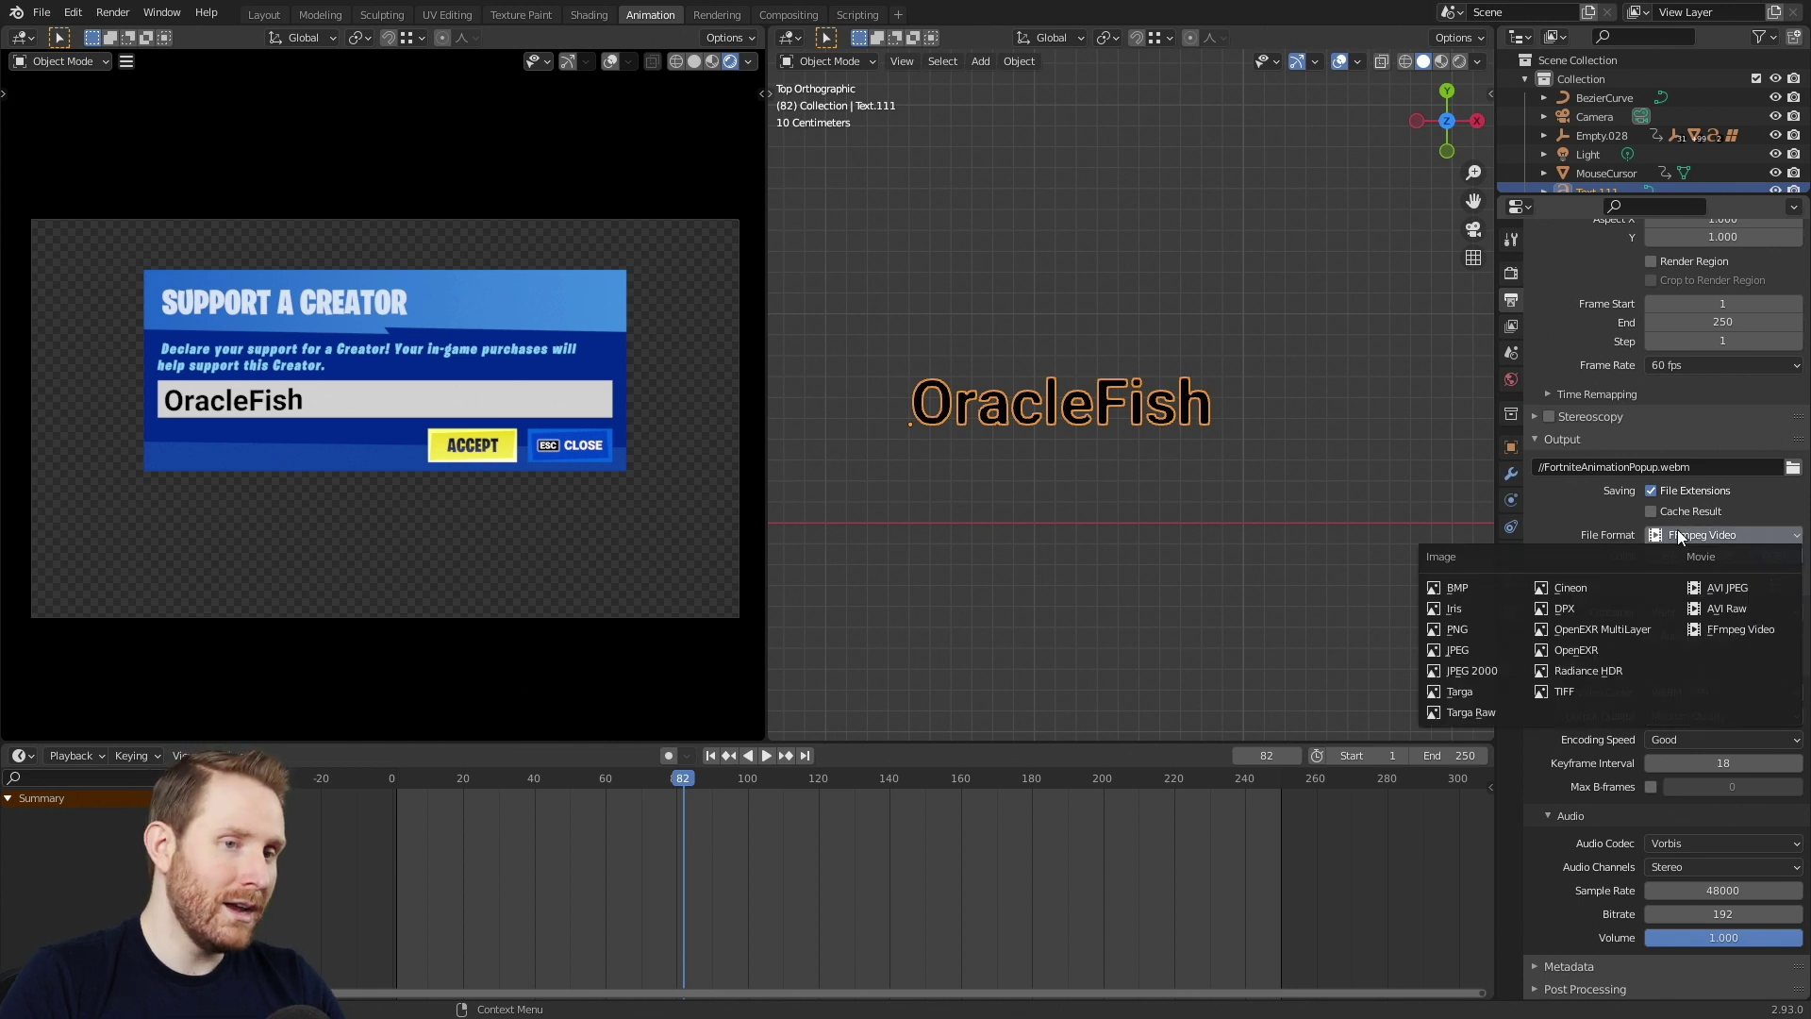
left_click(1461, 629)
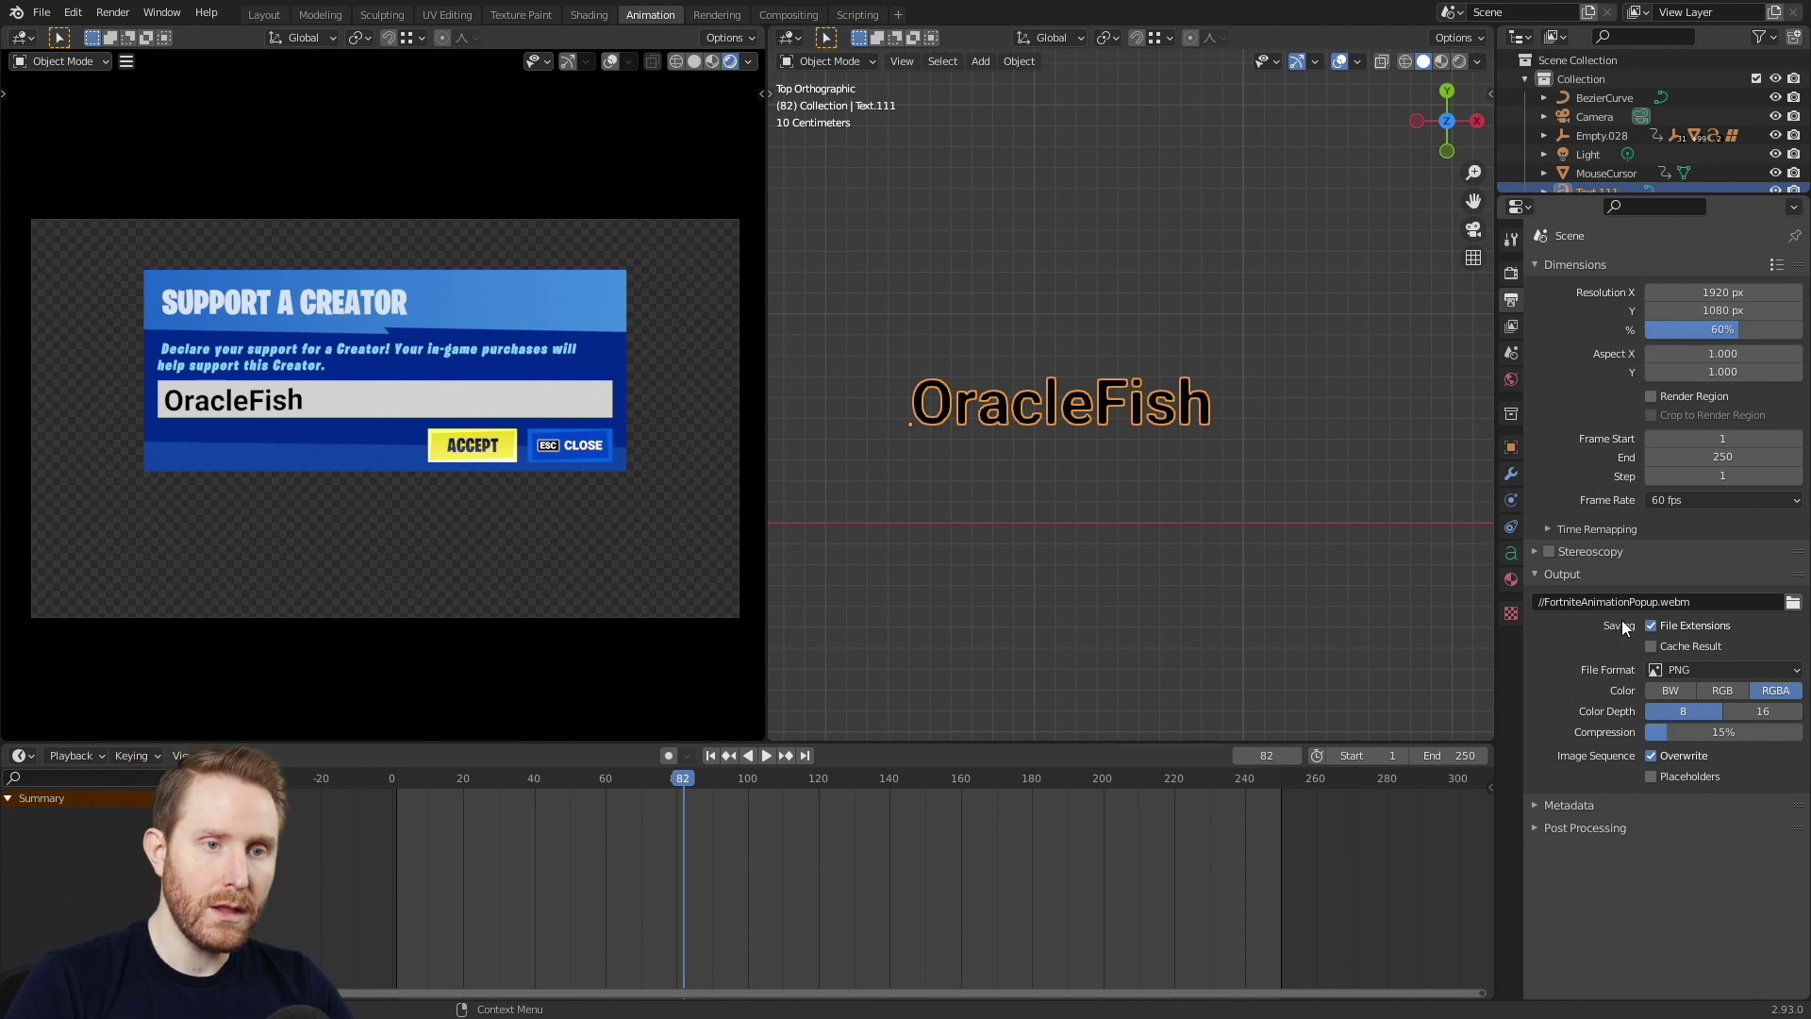
left_click(1792, 603)
left_click(666, 139)
double_click(666, 139)
left_click(758, 50)
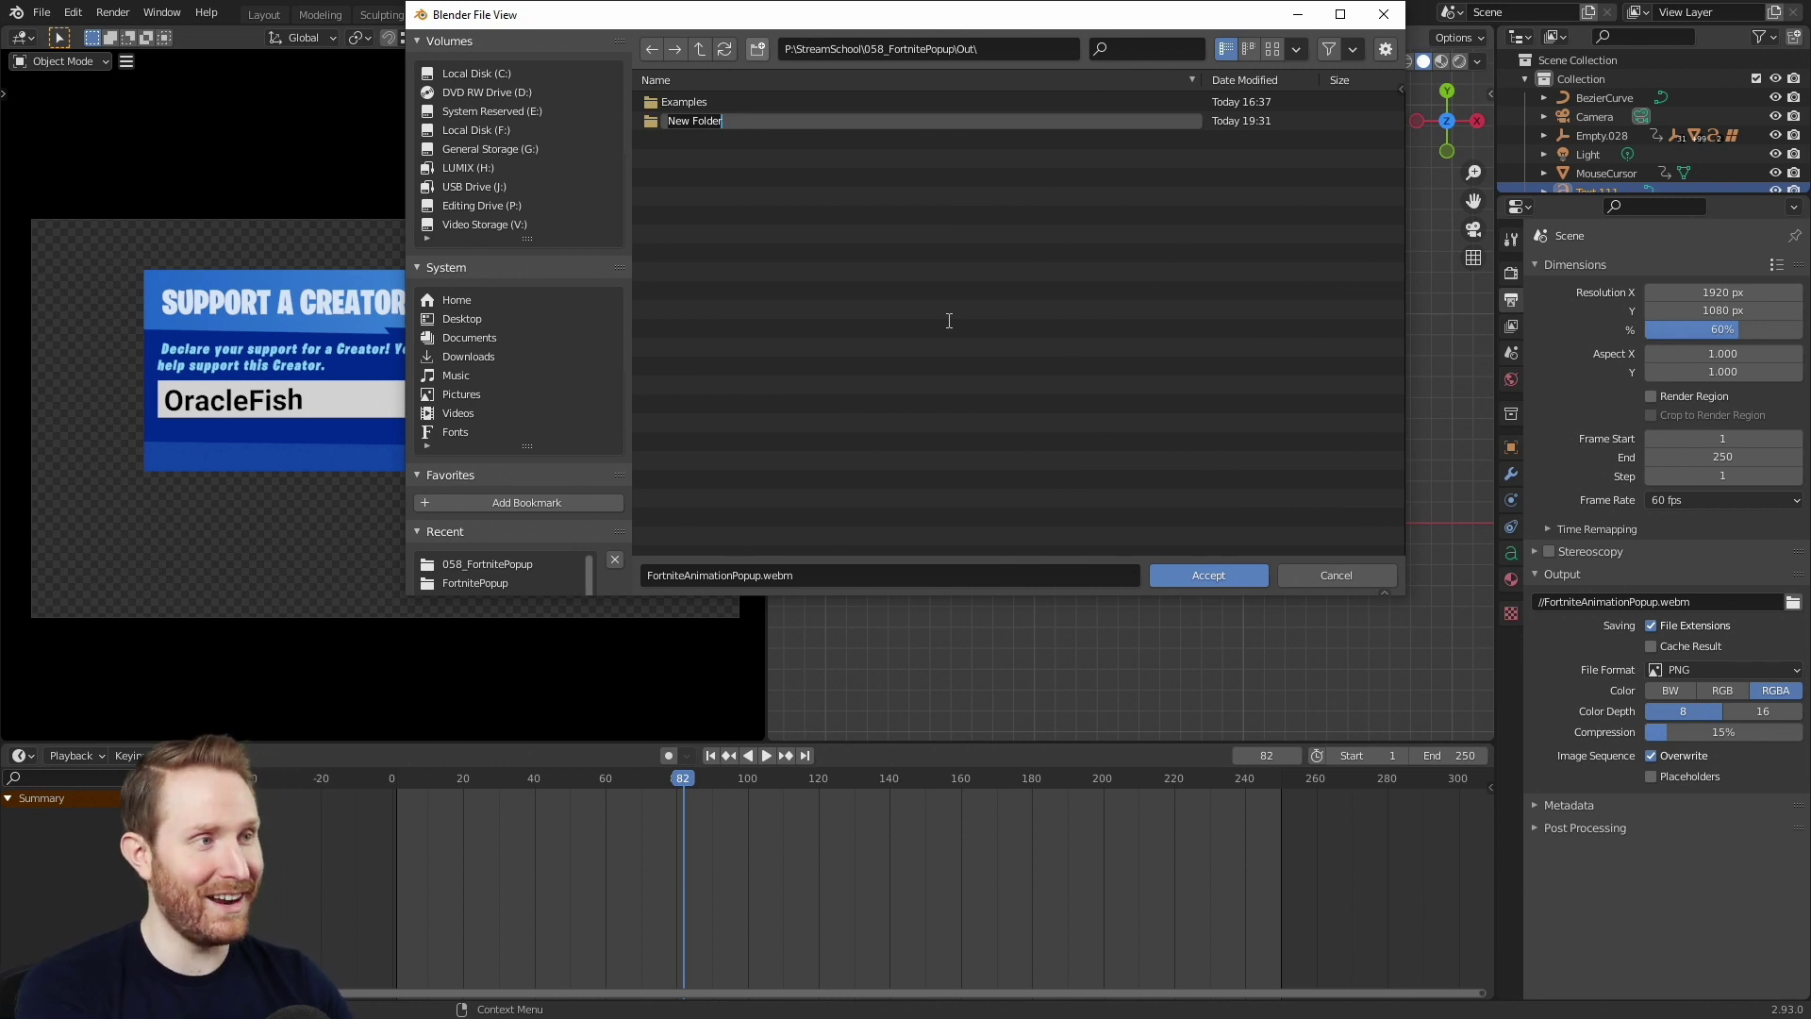
Step: Name the new folder FortnitePopup, open it, and set the file name FortnitePopup.###.png
type("FortnitePopup")
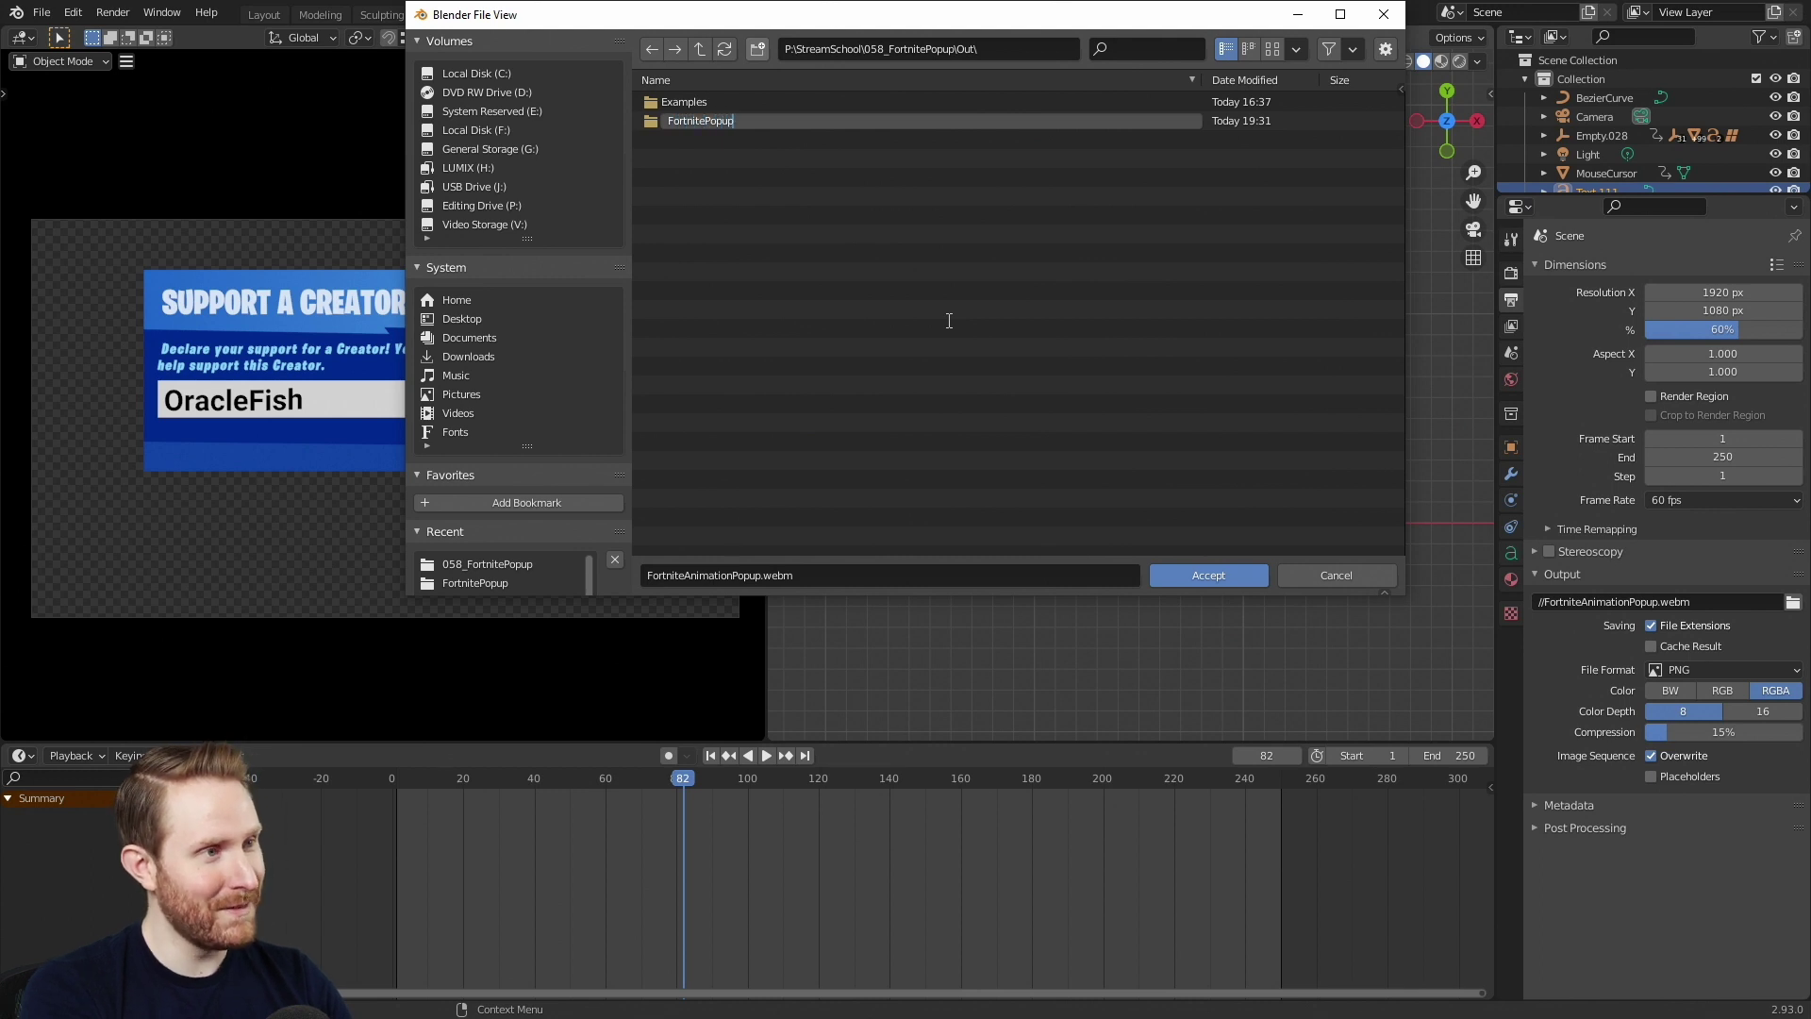
key("Return")
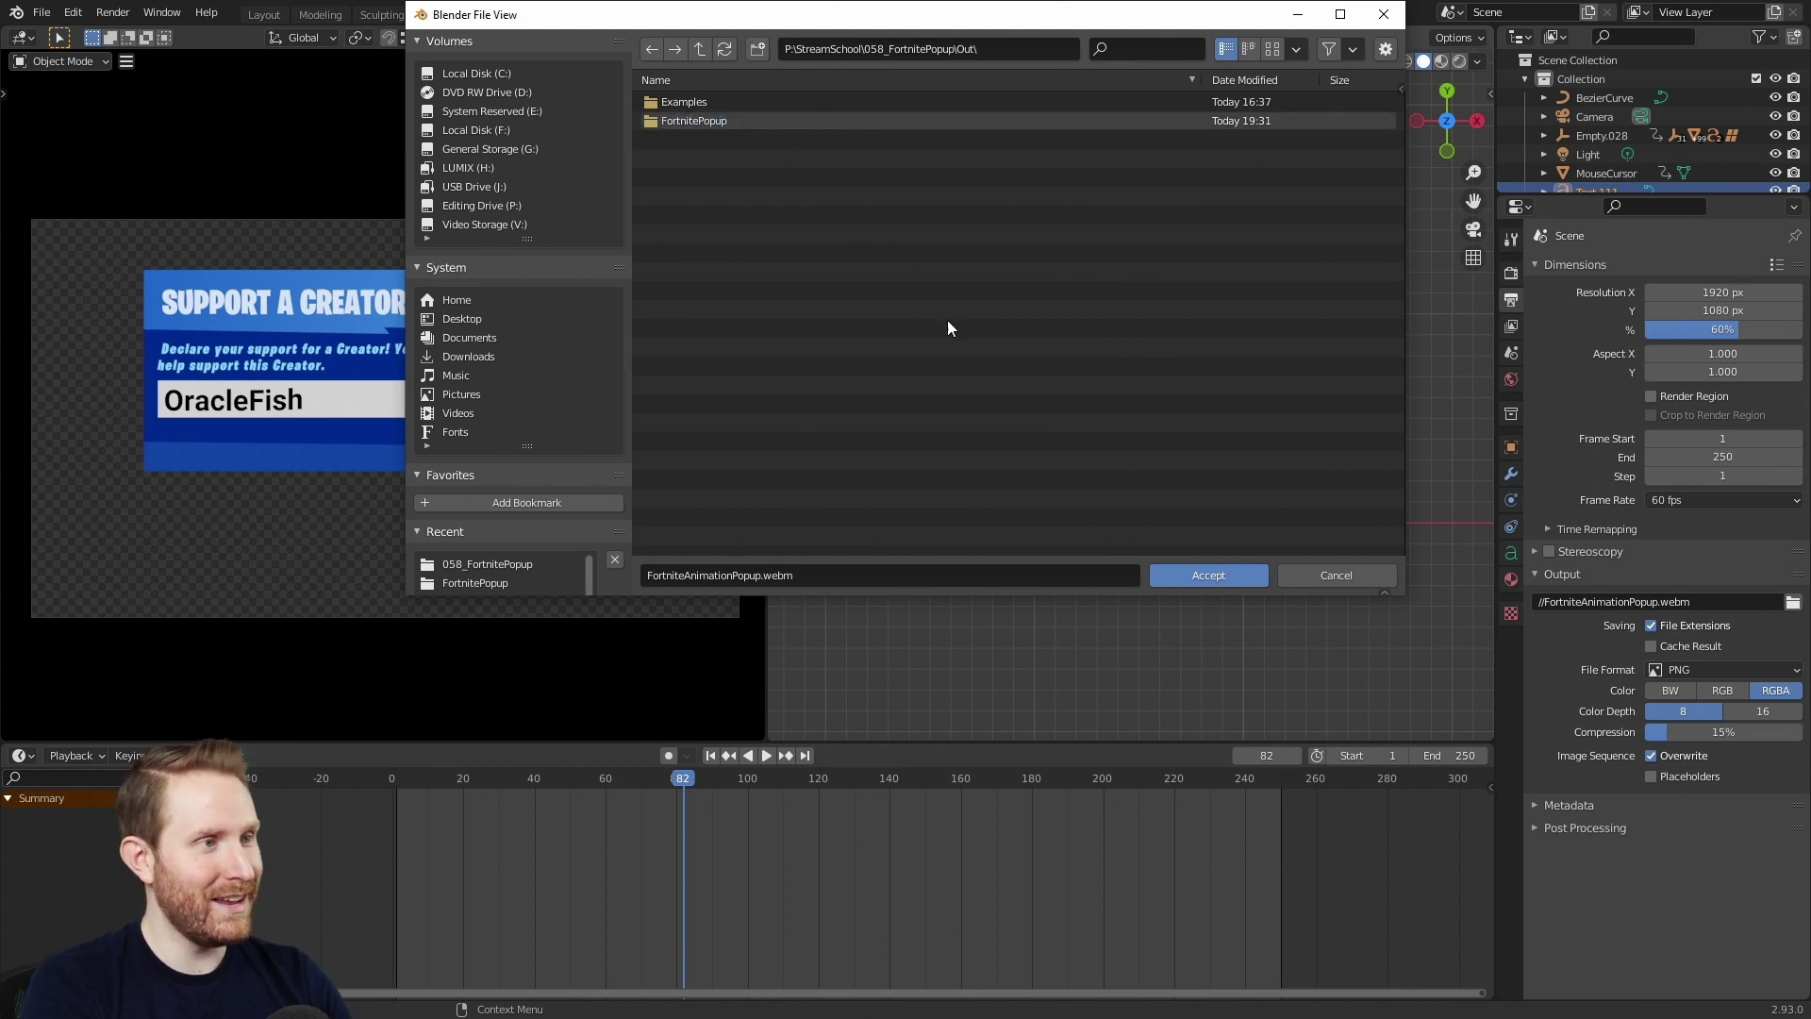
double_click(770, 123)
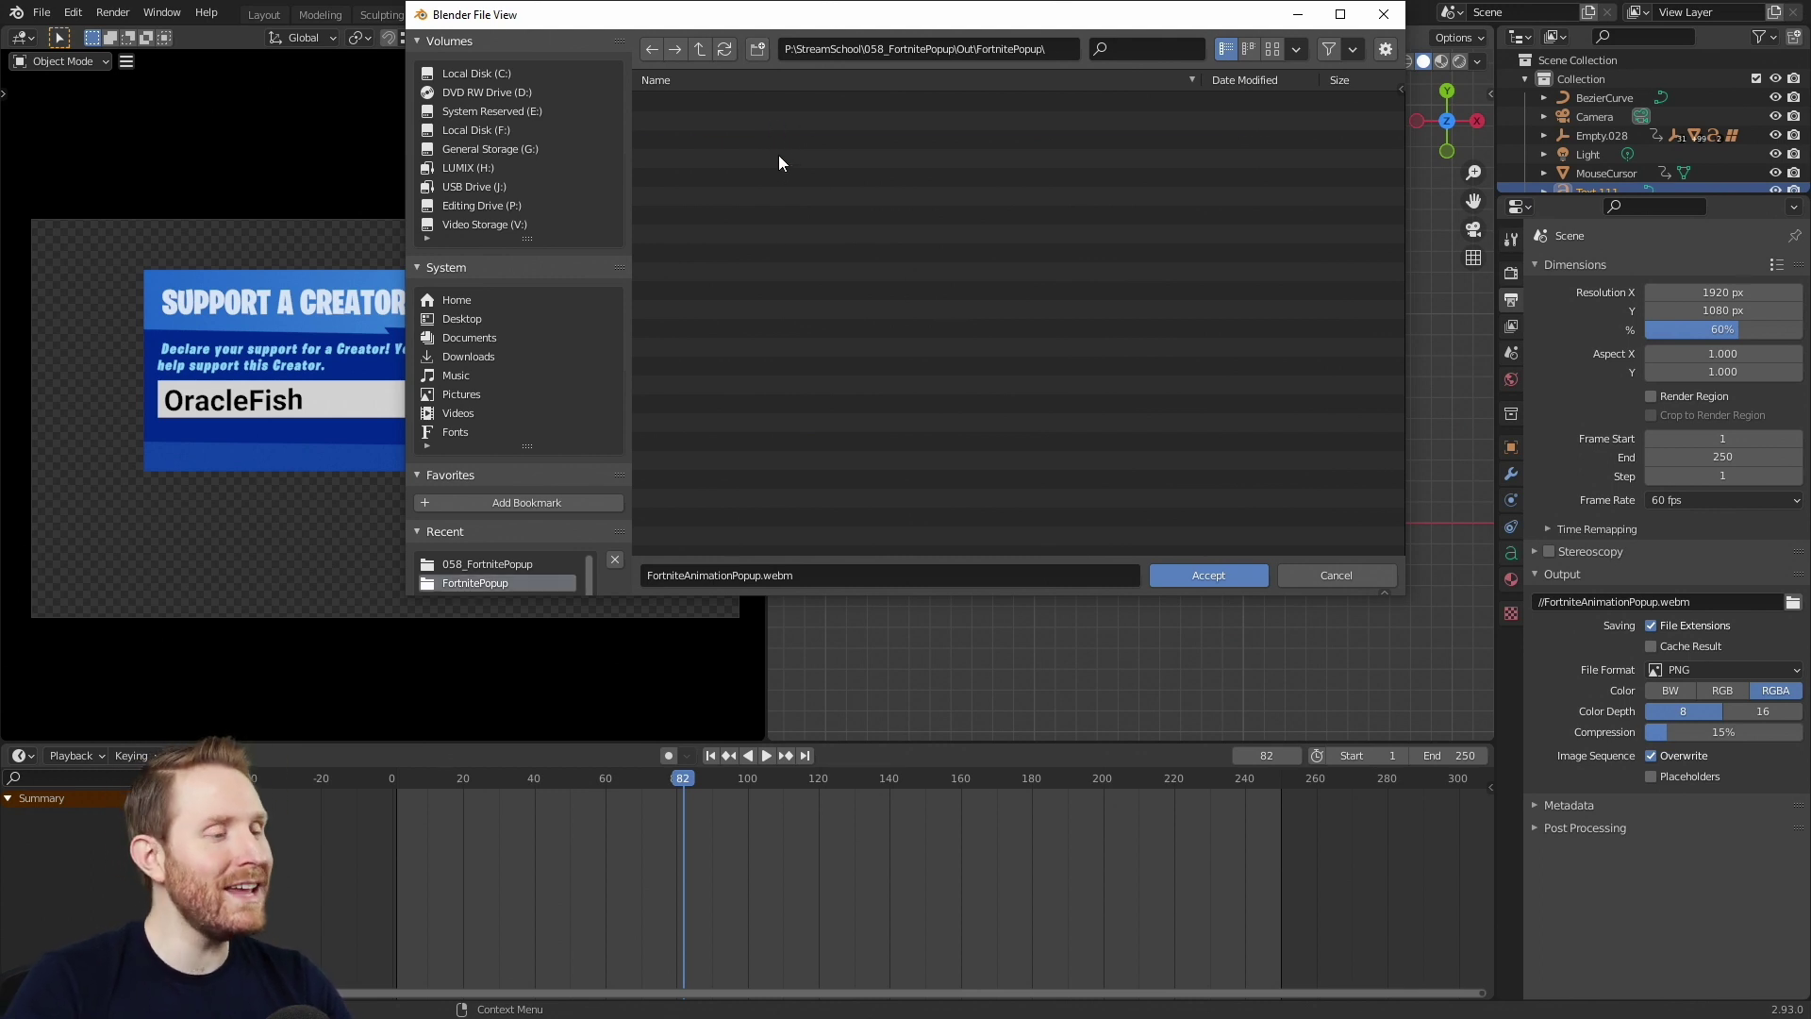
left_click(807, 578)
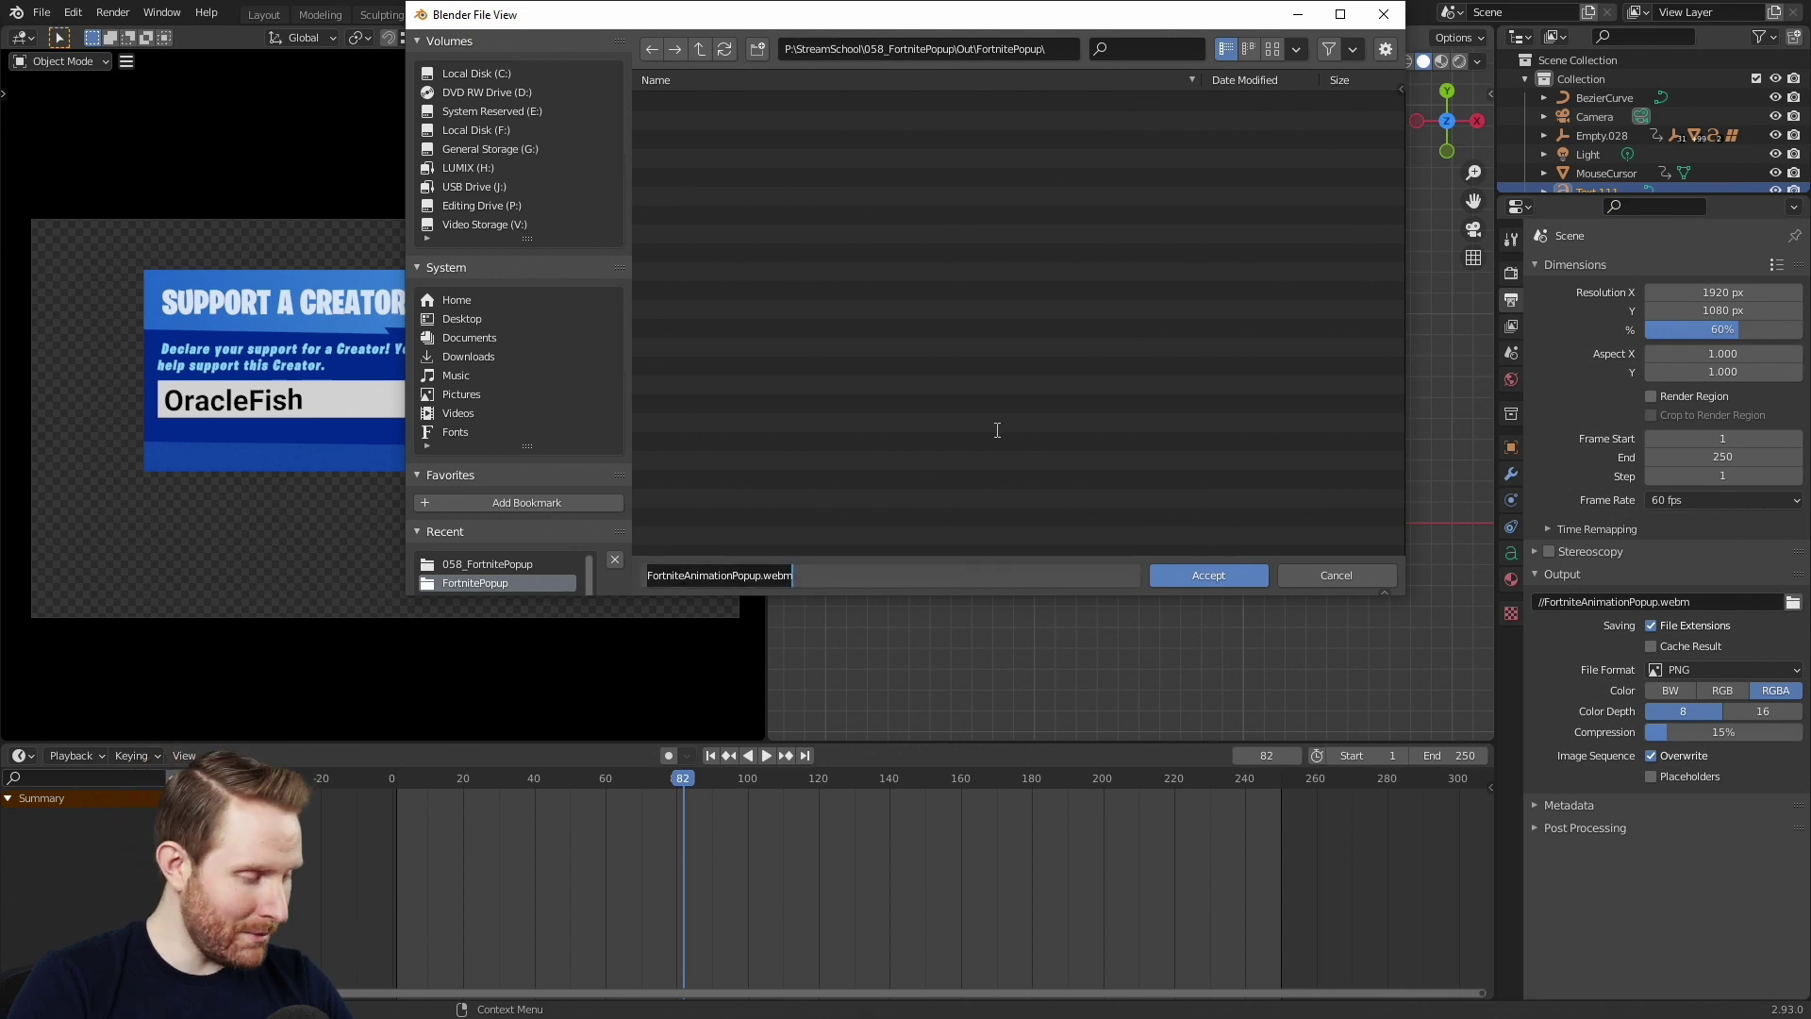
type("Fortnite")
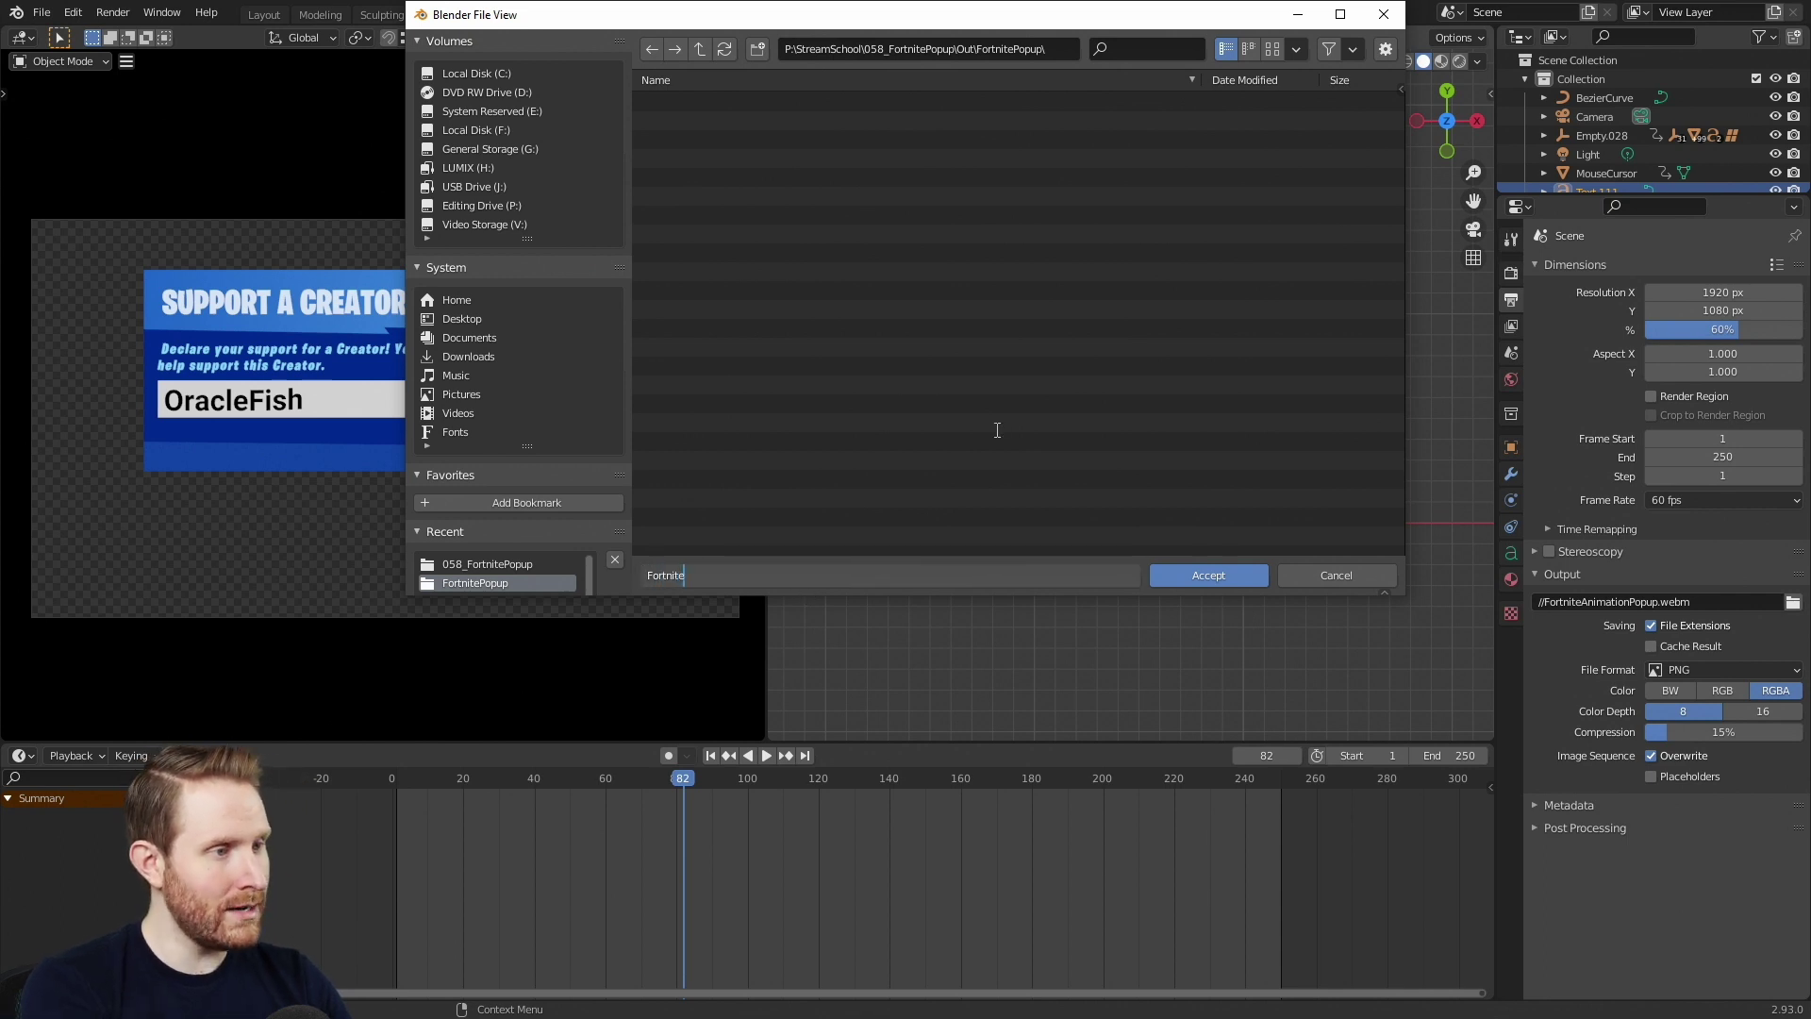
type("Popup.###.png")
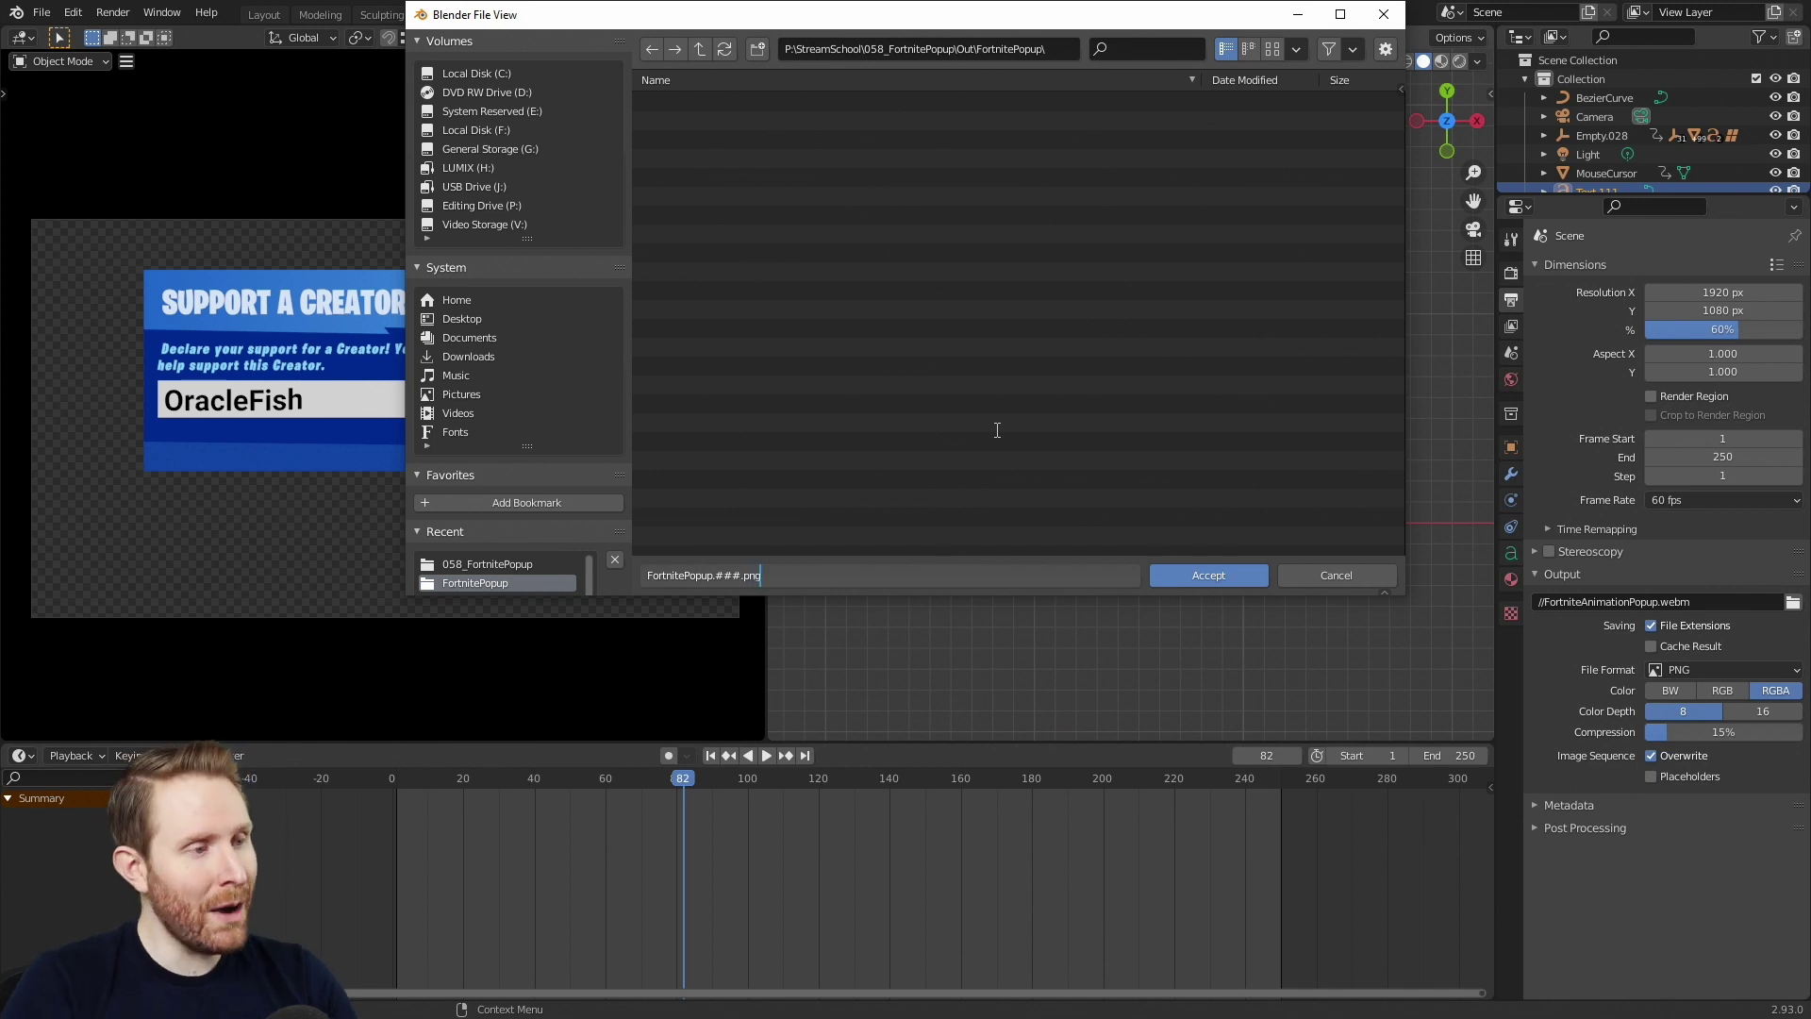
left_click(990, 436)
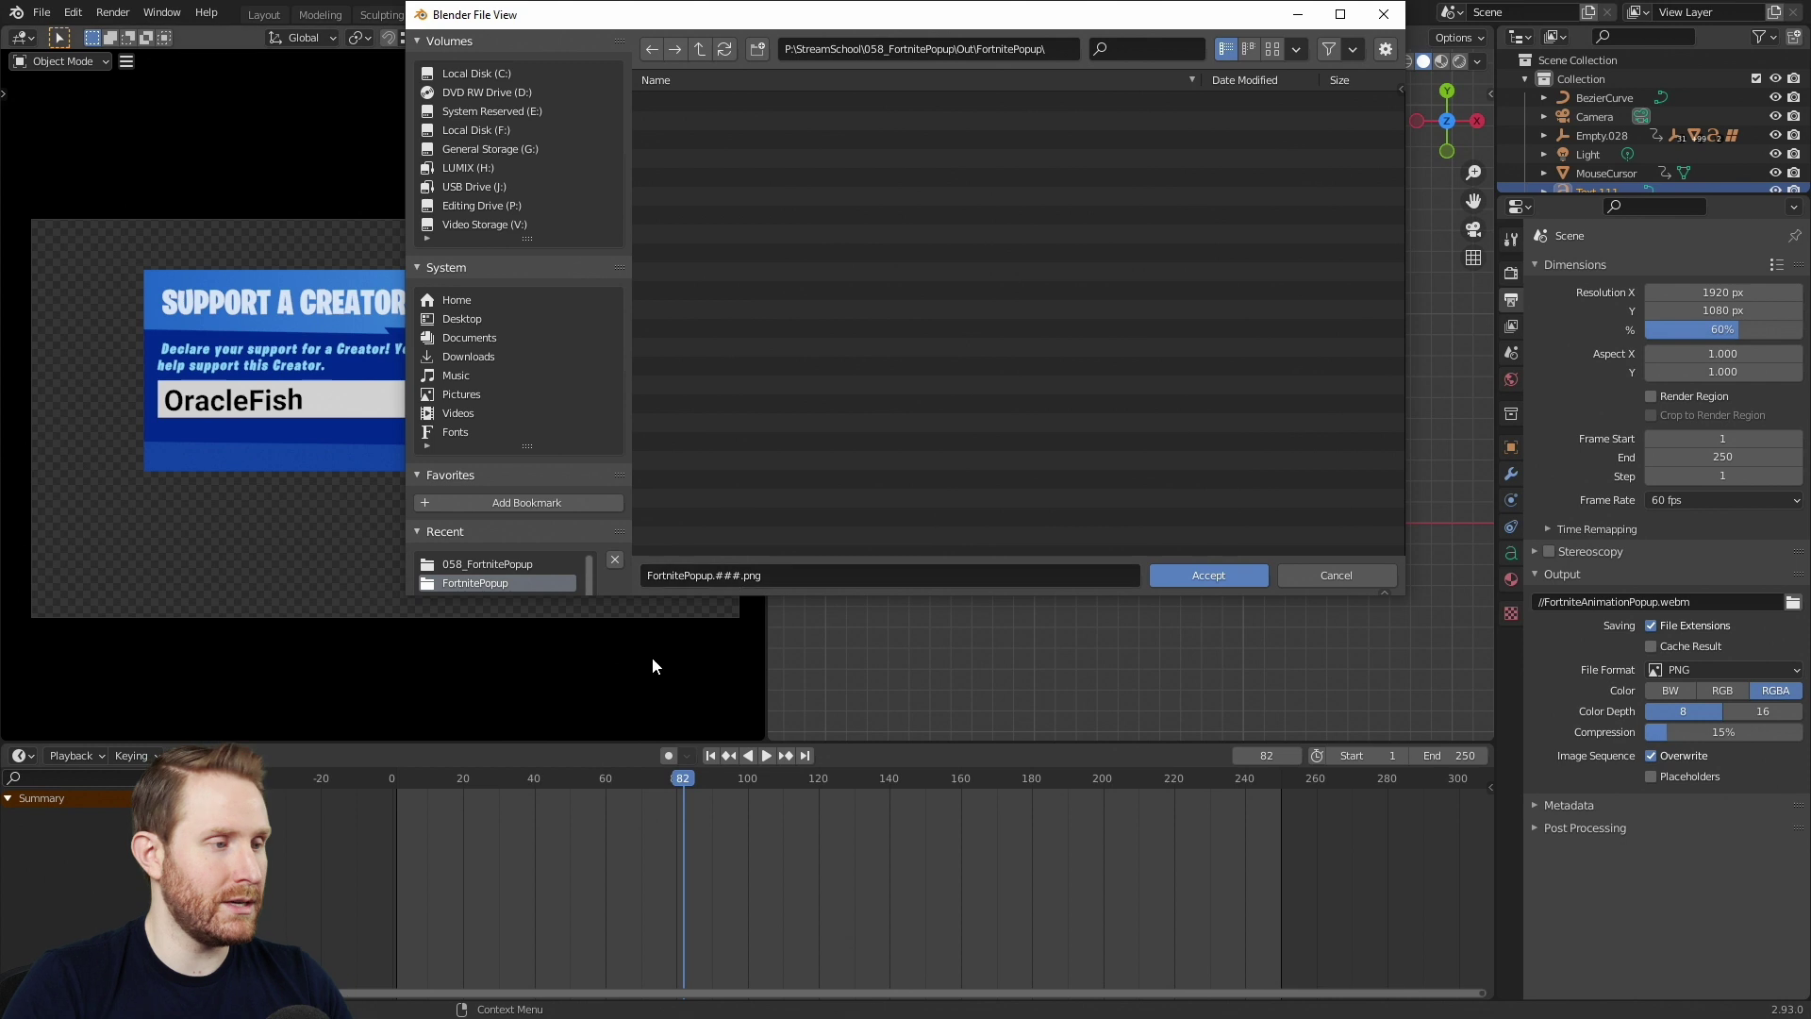
Step: Preview the popup between frames 21 and 140, then accept the Out\FortnitePopup output path
left_click(460, 777)
key("space")
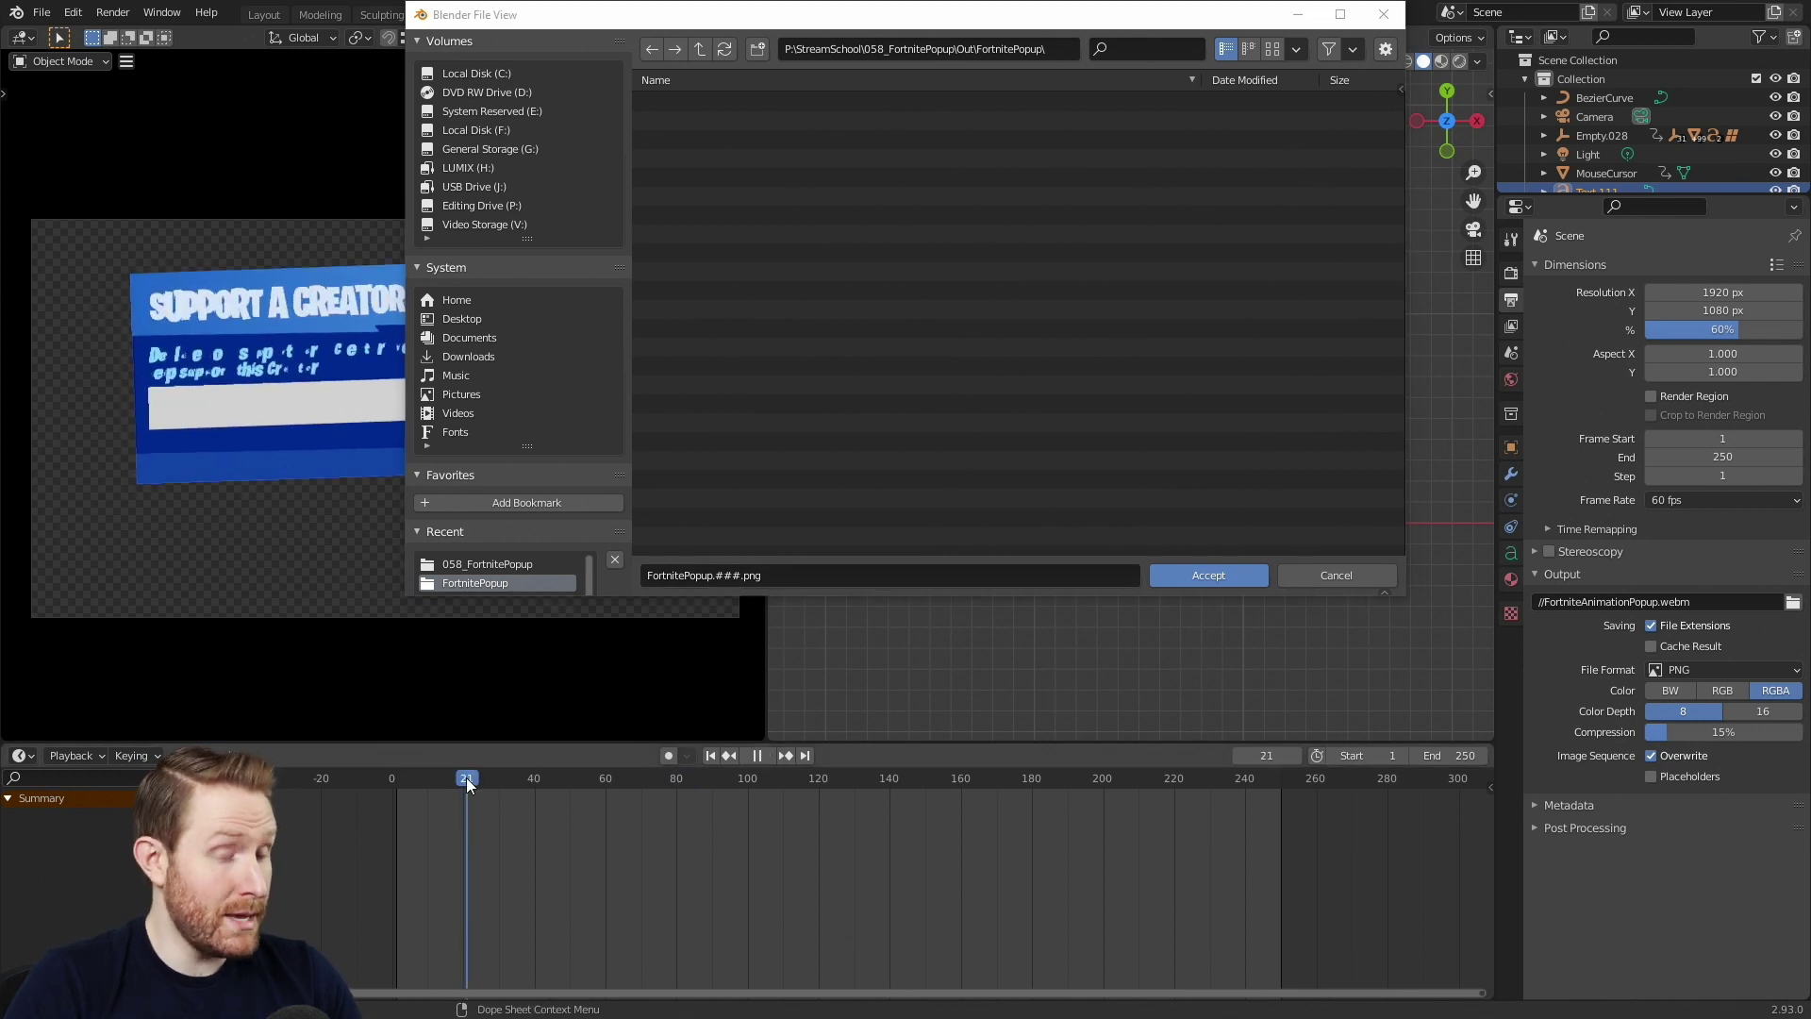
key("Escape")
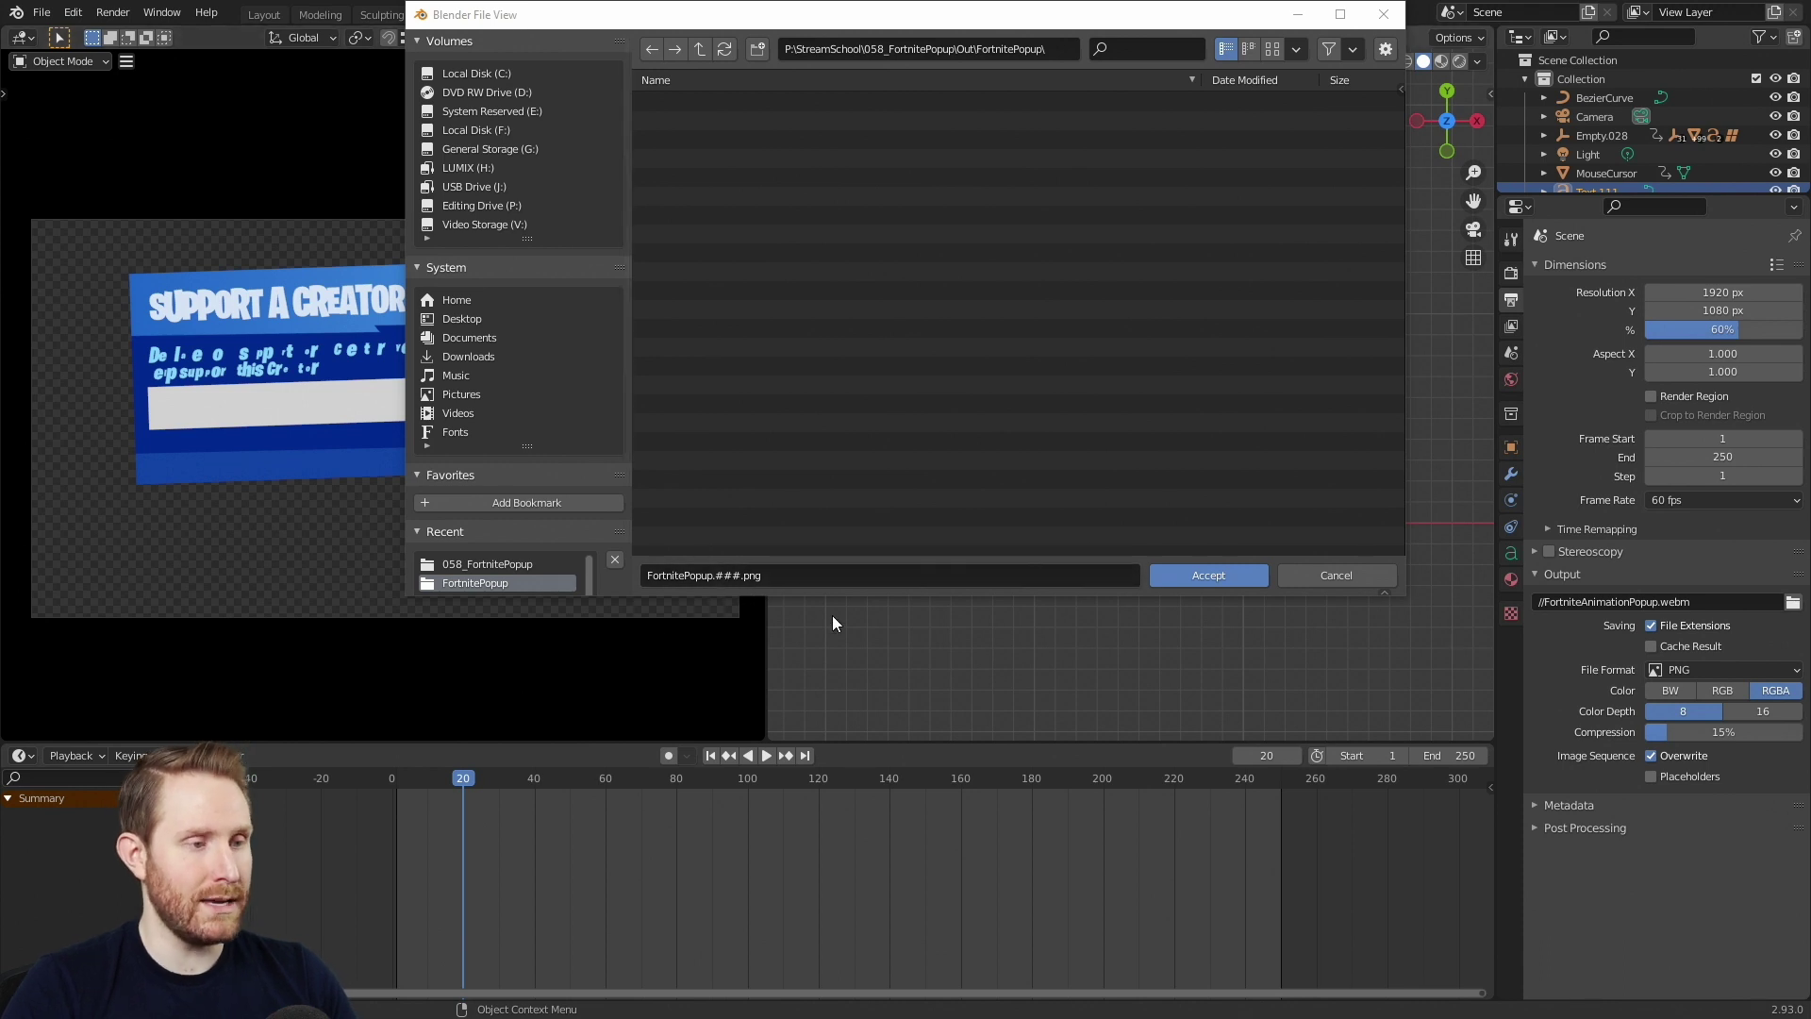
left_click(889, 780)
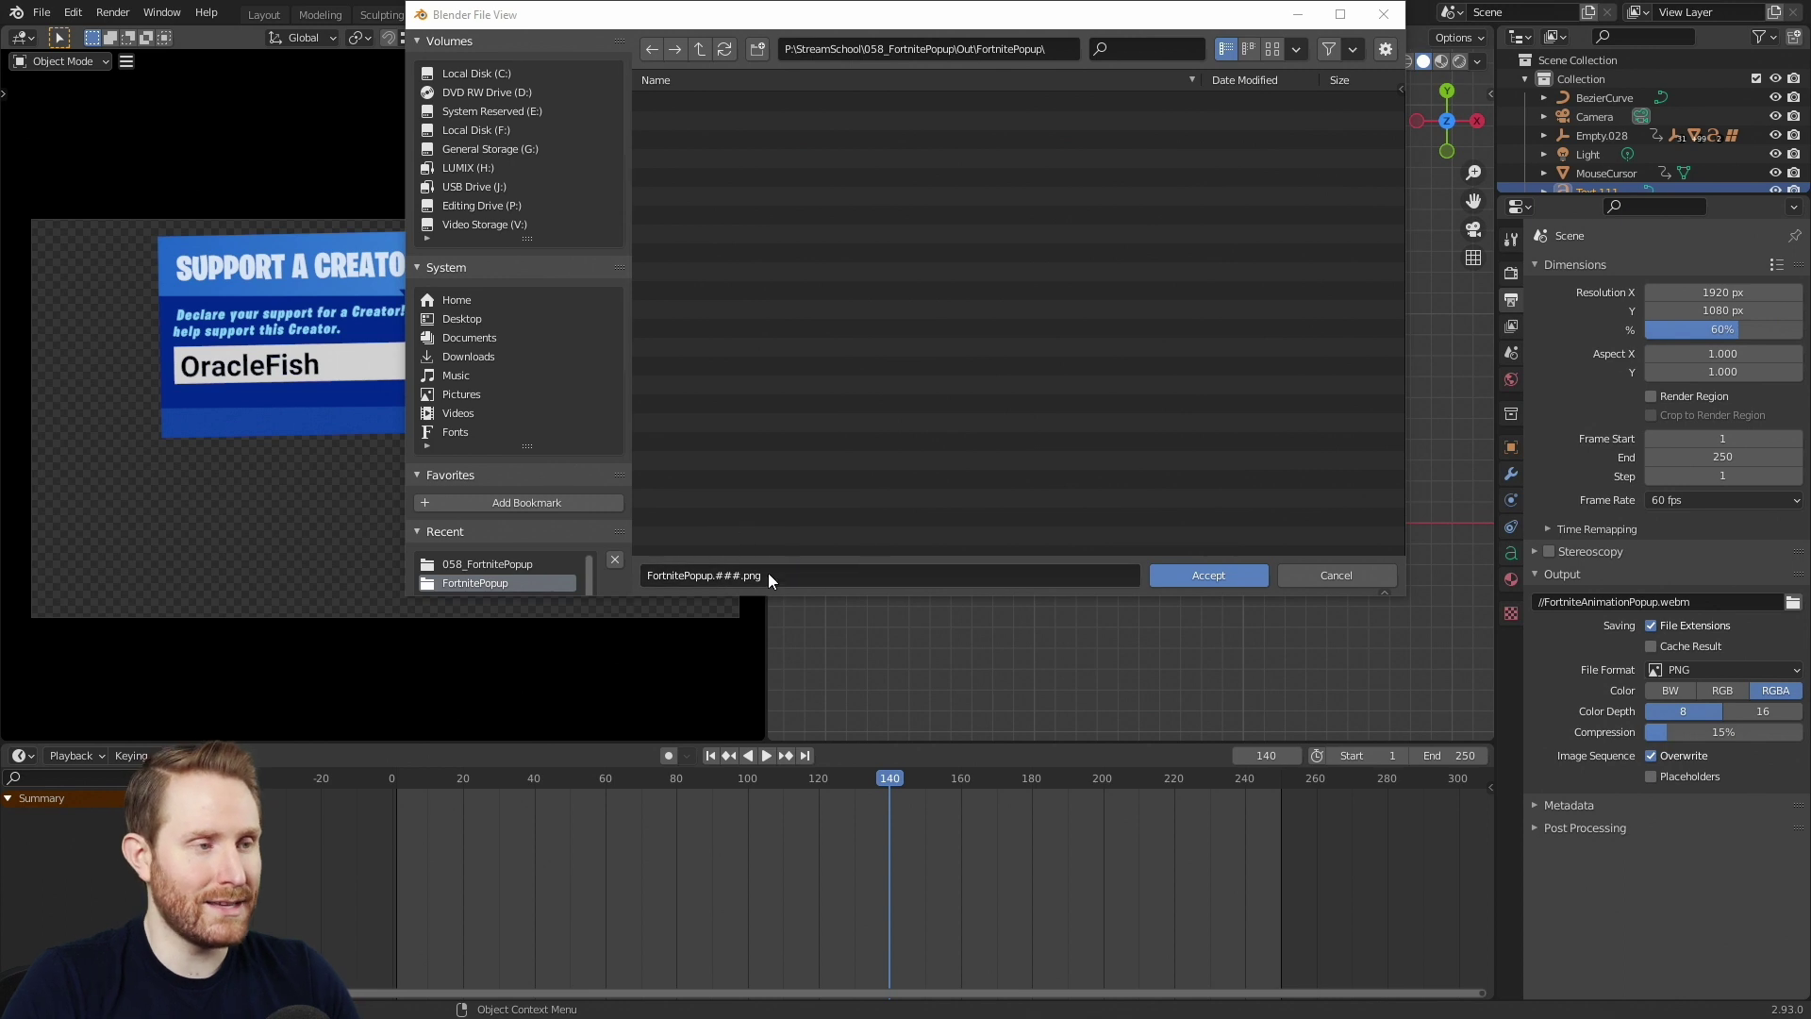
left_click(1208, 575)
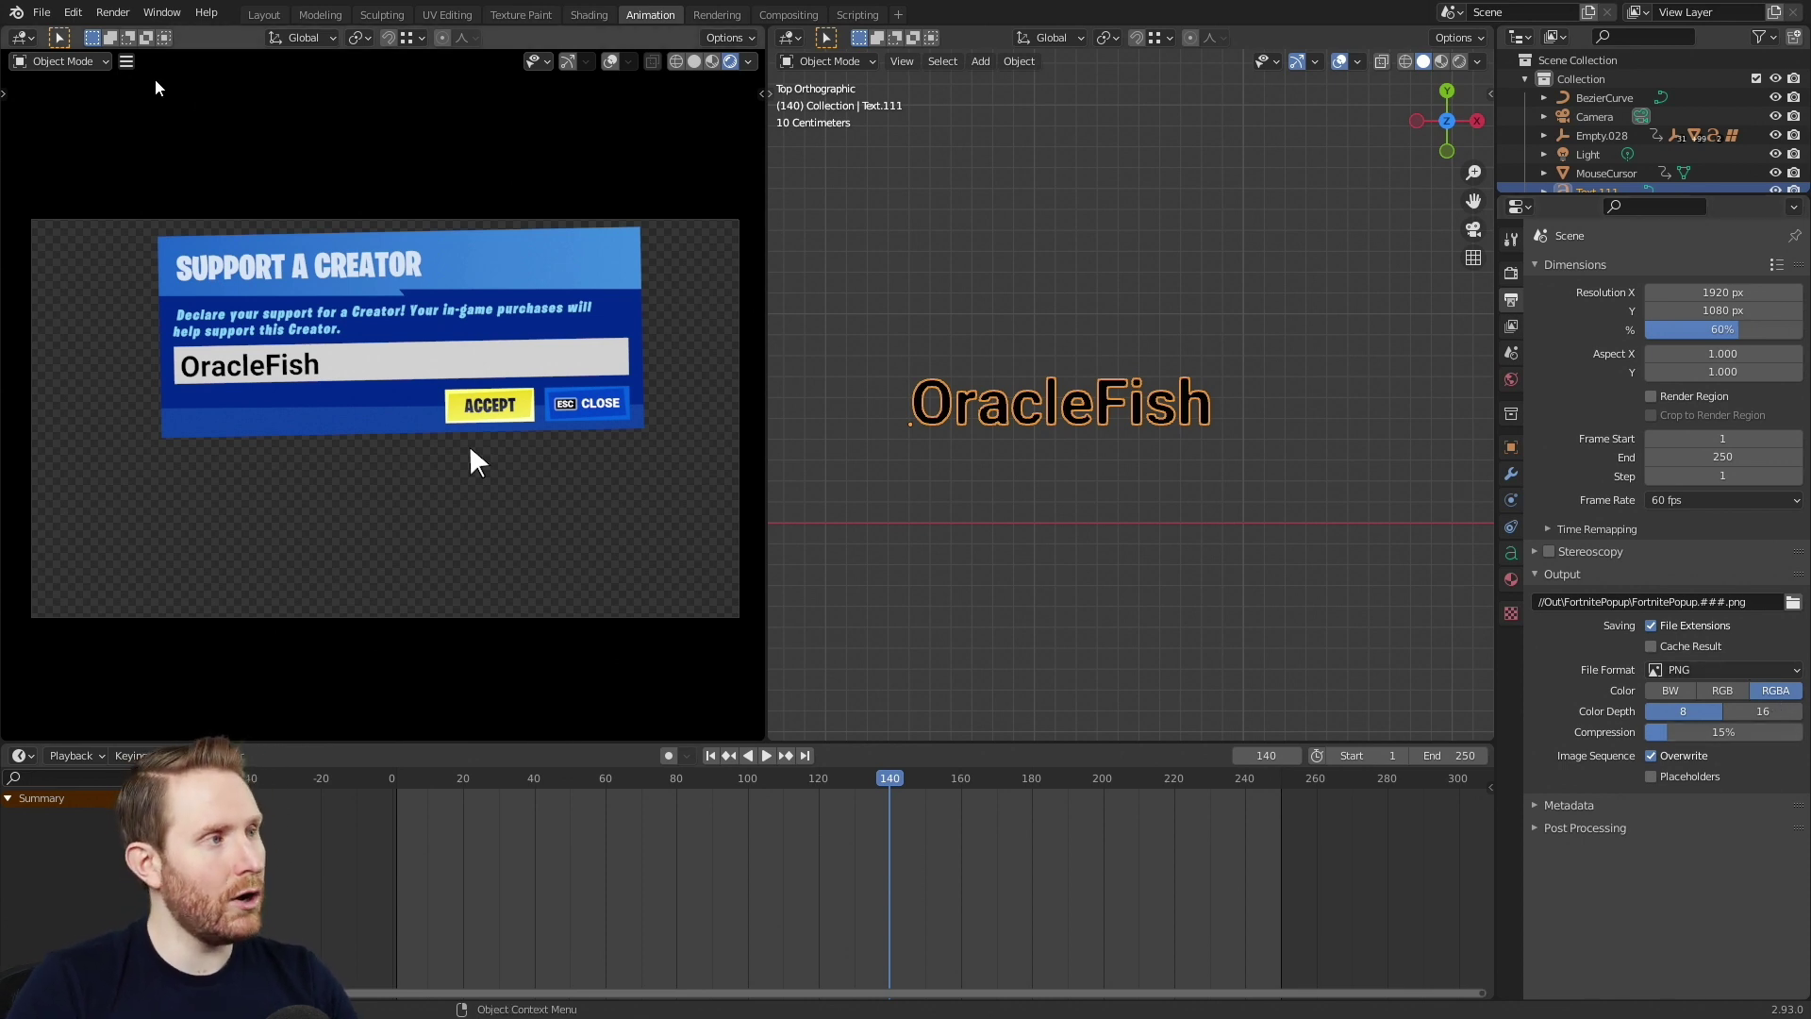
Step: Render frames 1–250 as the FortnitePopup.###.png PNG image sequence
left_click(112, 13)
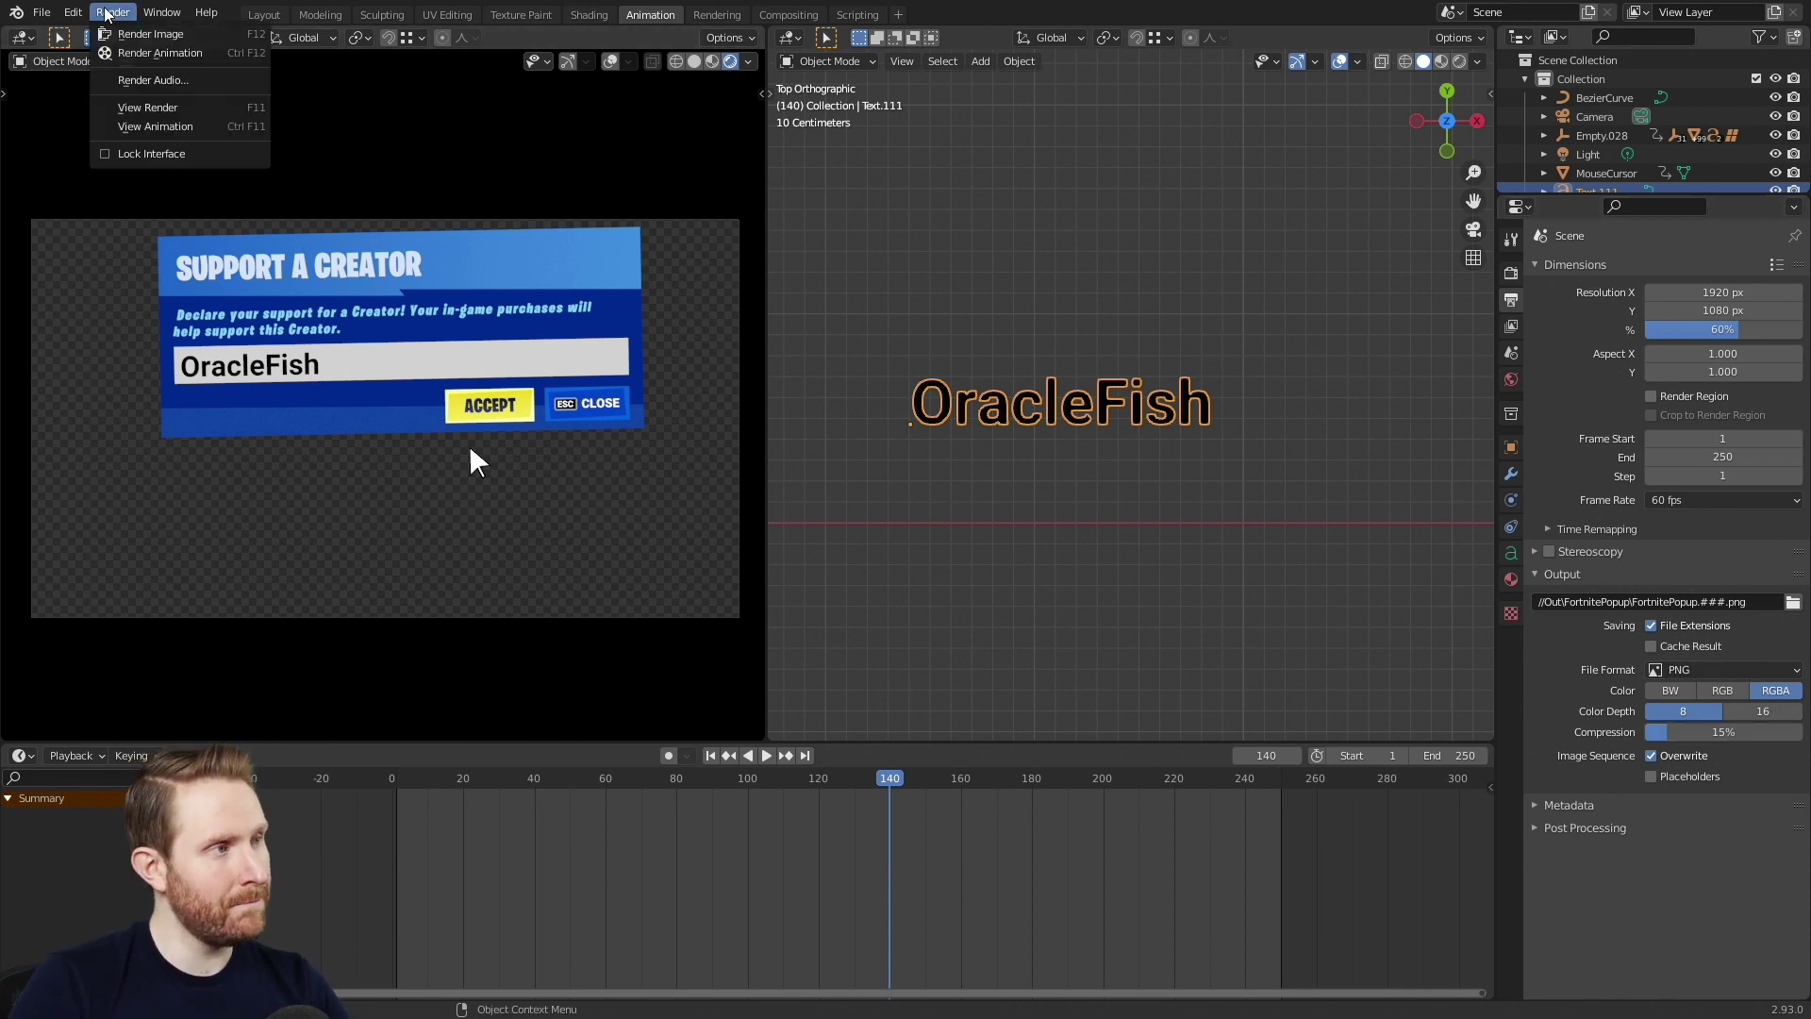
left_click(139, 54)
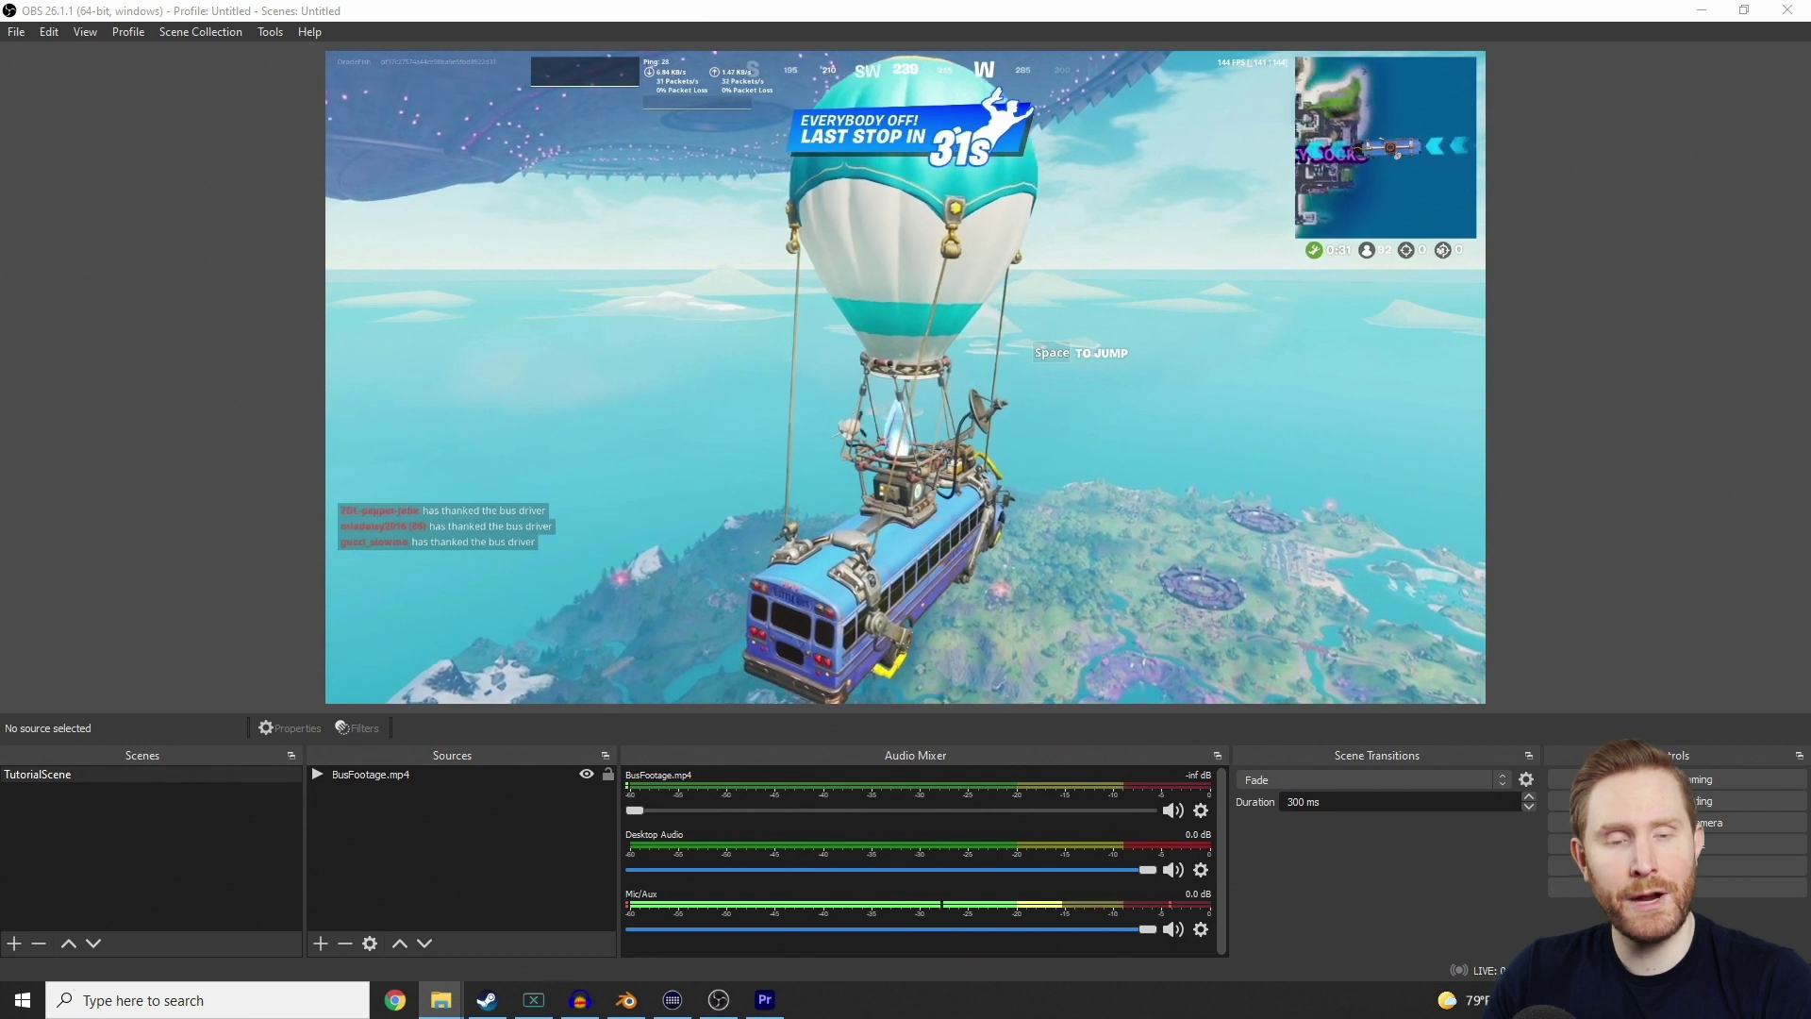
Step: Drag FortnitePopup.webm from the Examples folder into OBS TutorialScene as a media source
left_click(440, 1000)
left_click_drag(1229, 220, 1301, 252)
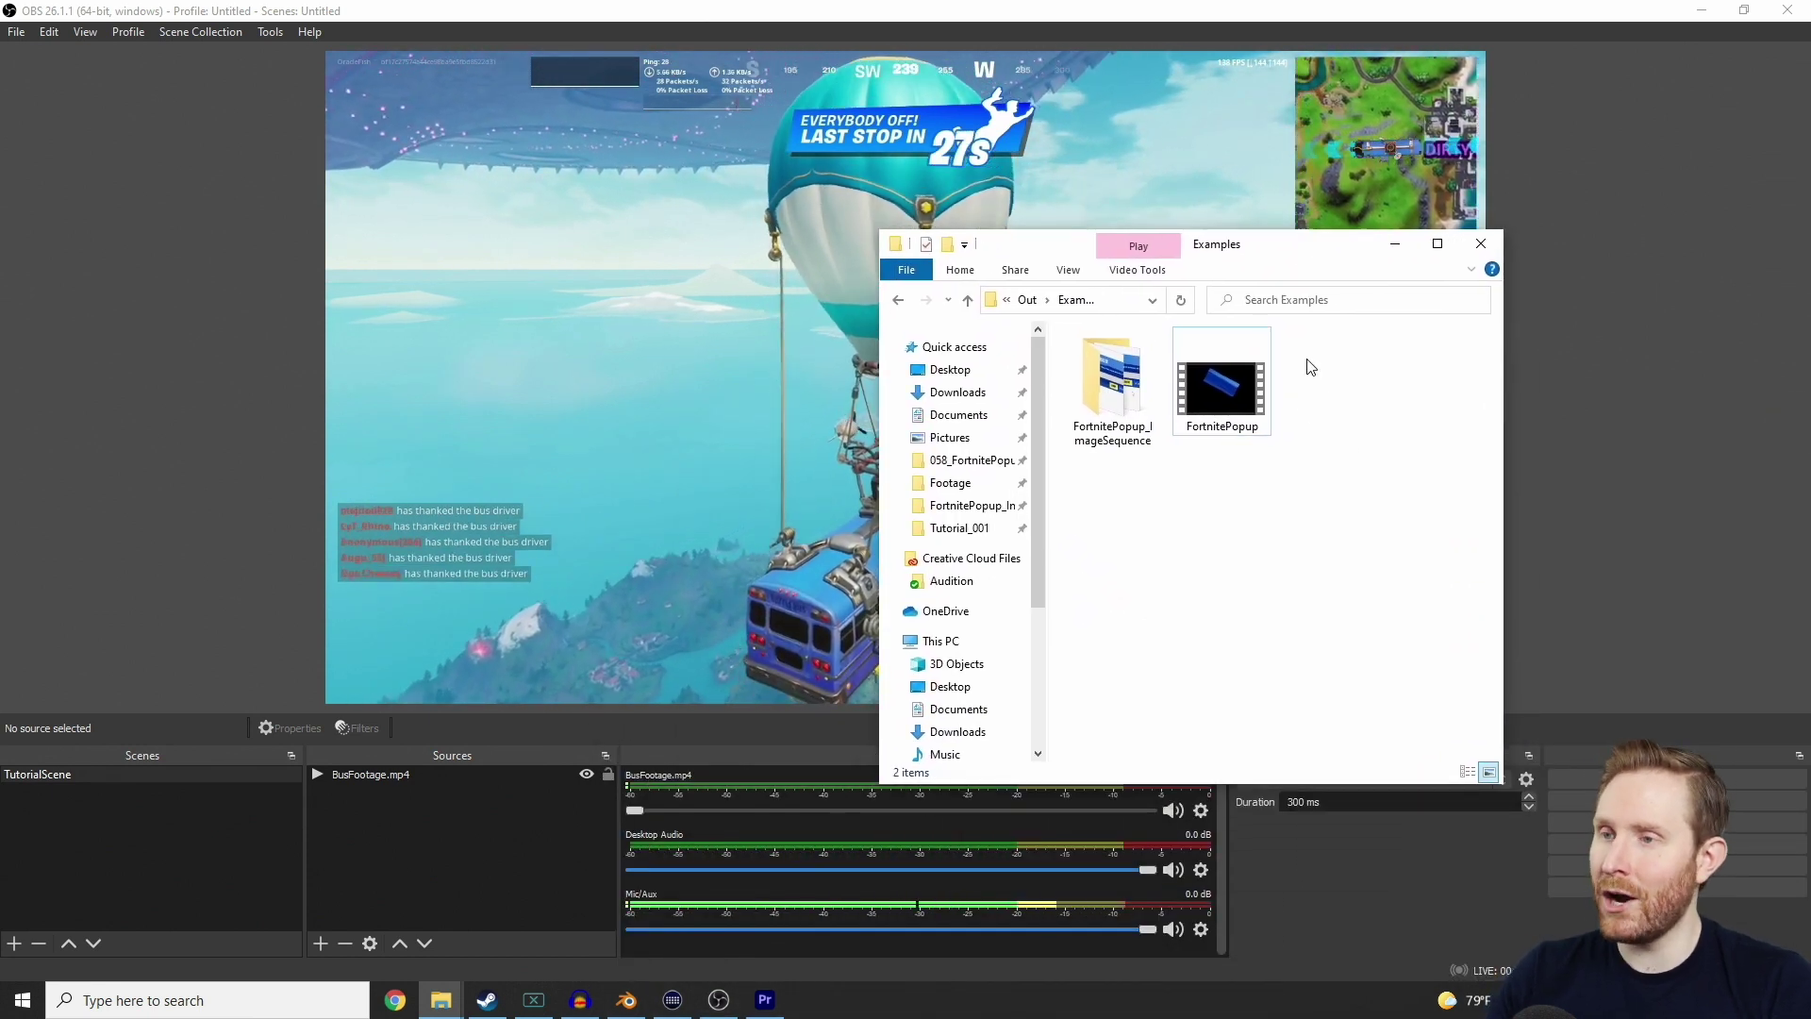
left_click_drag(1234, 394, 560, 214)
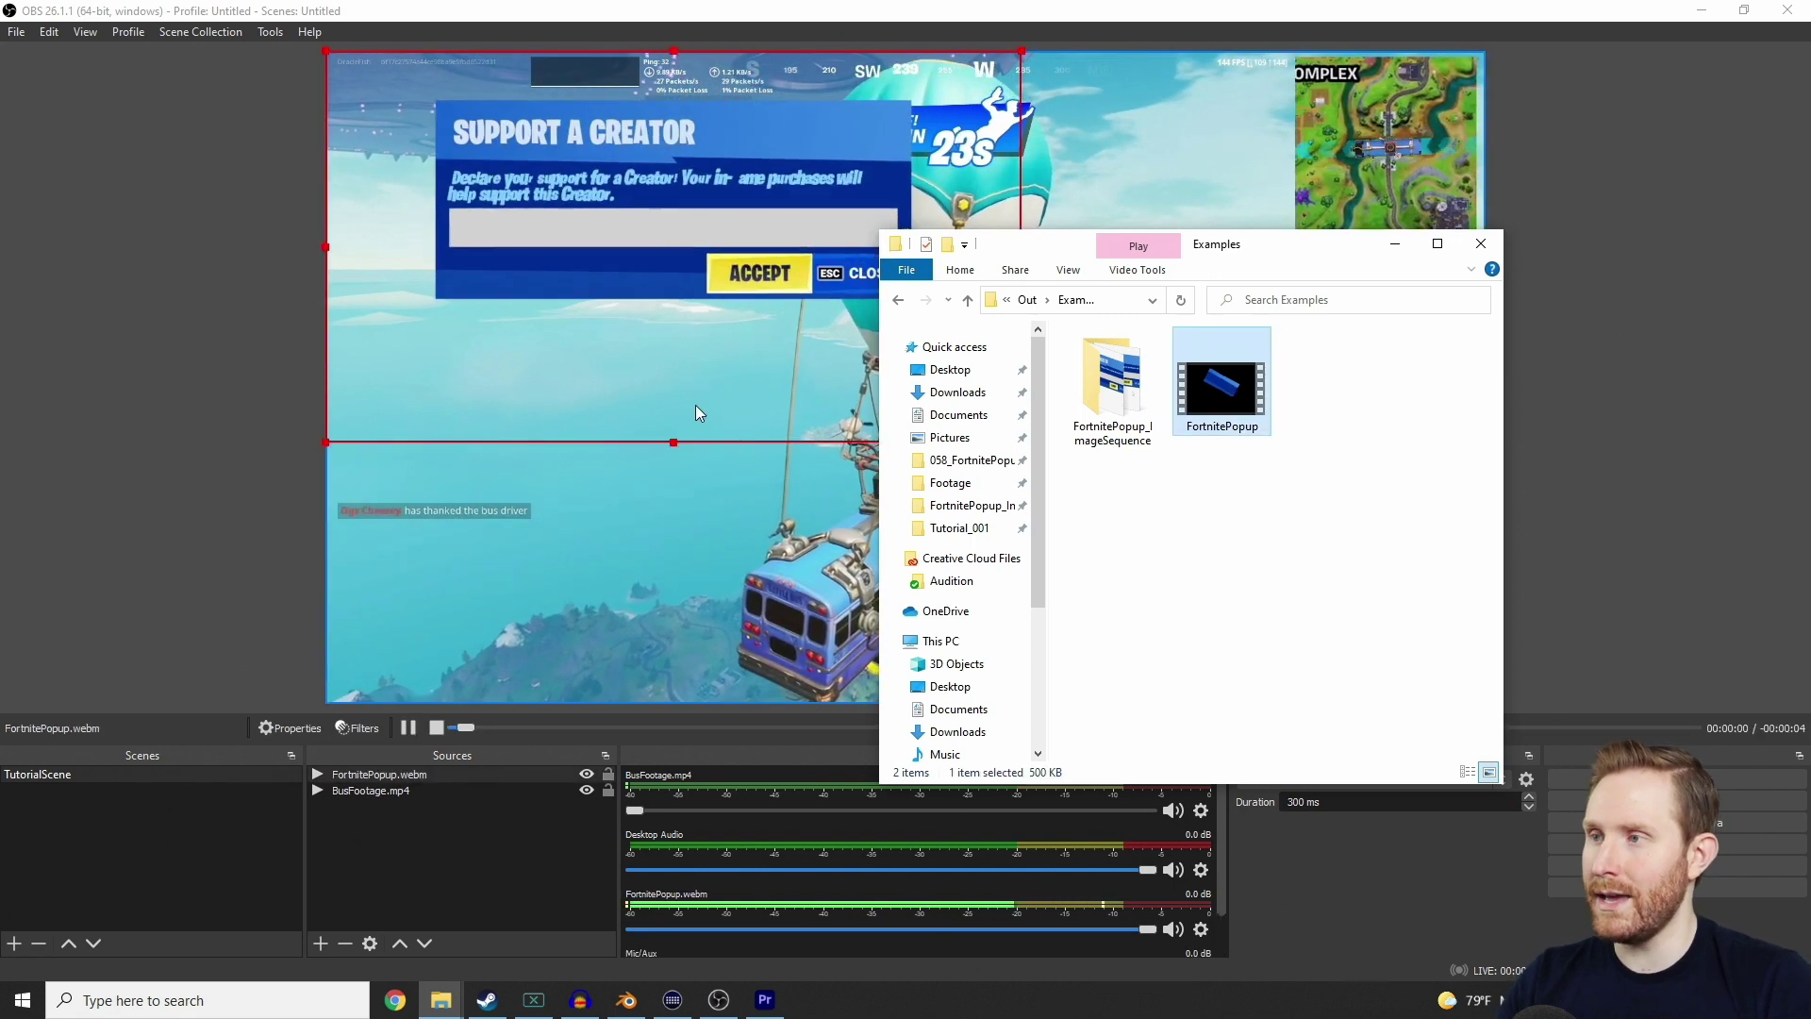
left_click(915, 331)
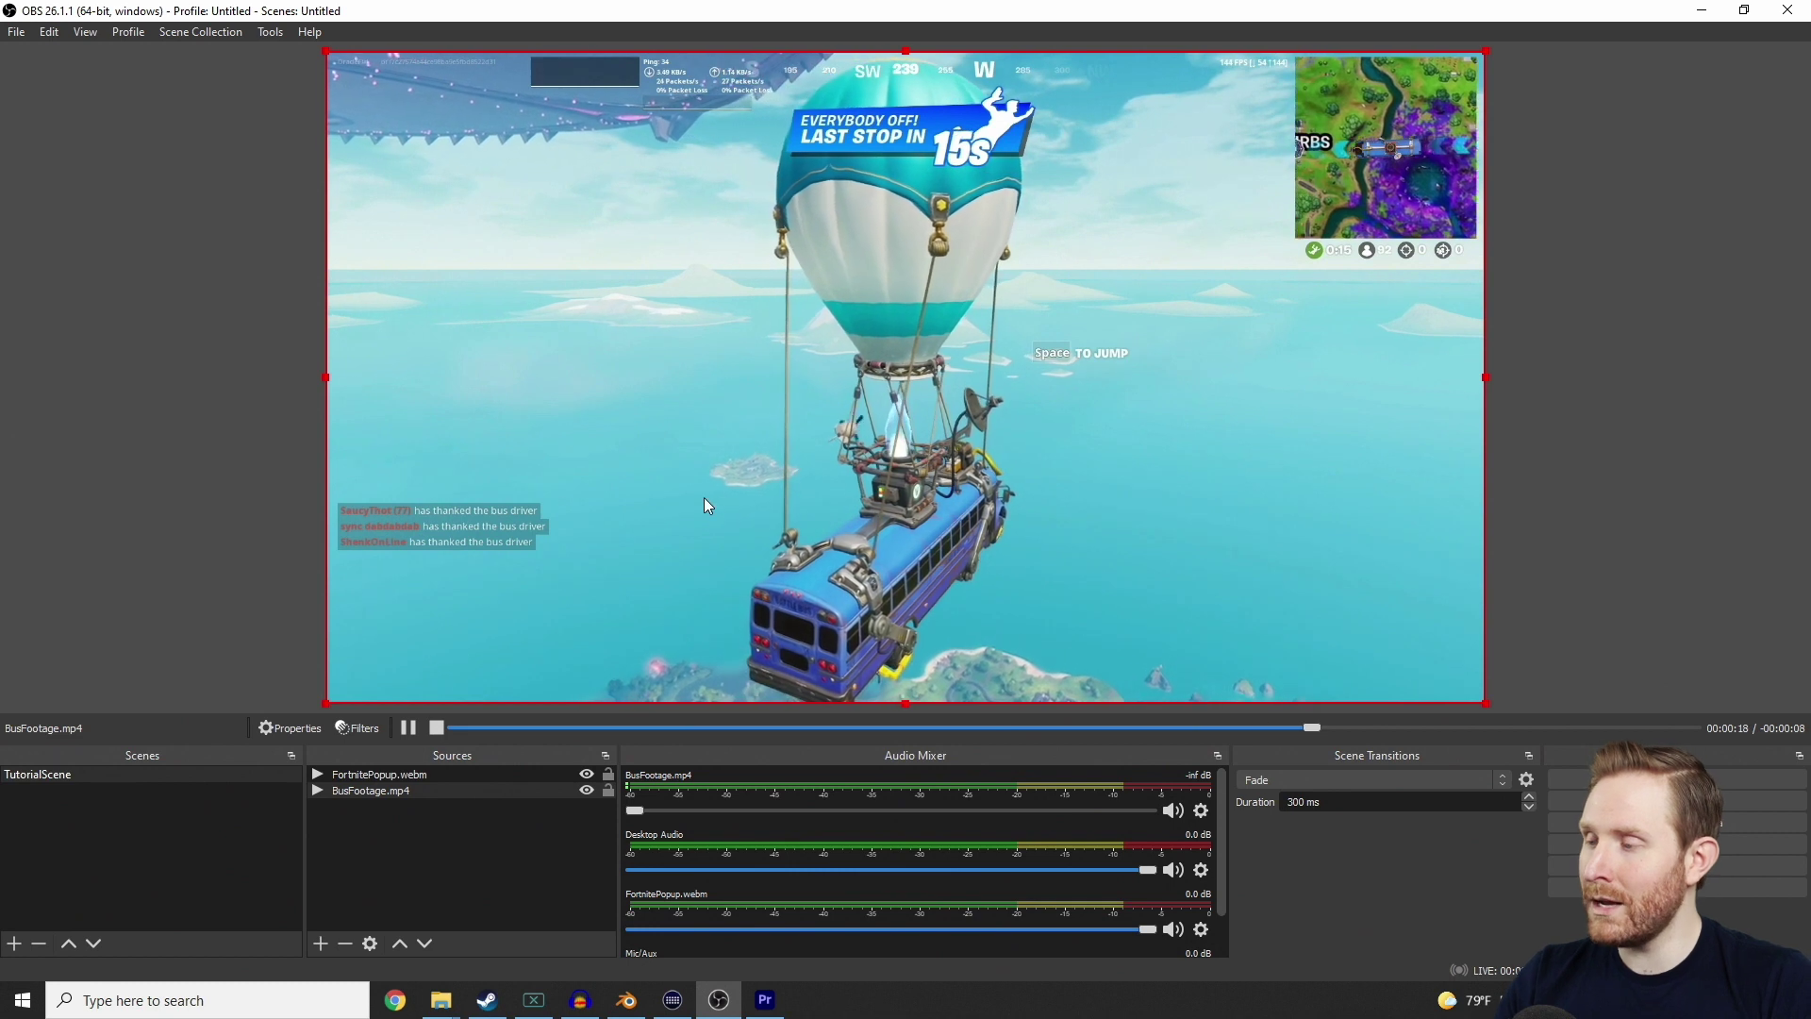
Step: Toggle the FortnitePopup.webm source off and on, then pause and rewind it to replay the popup
left_click(379, 773)
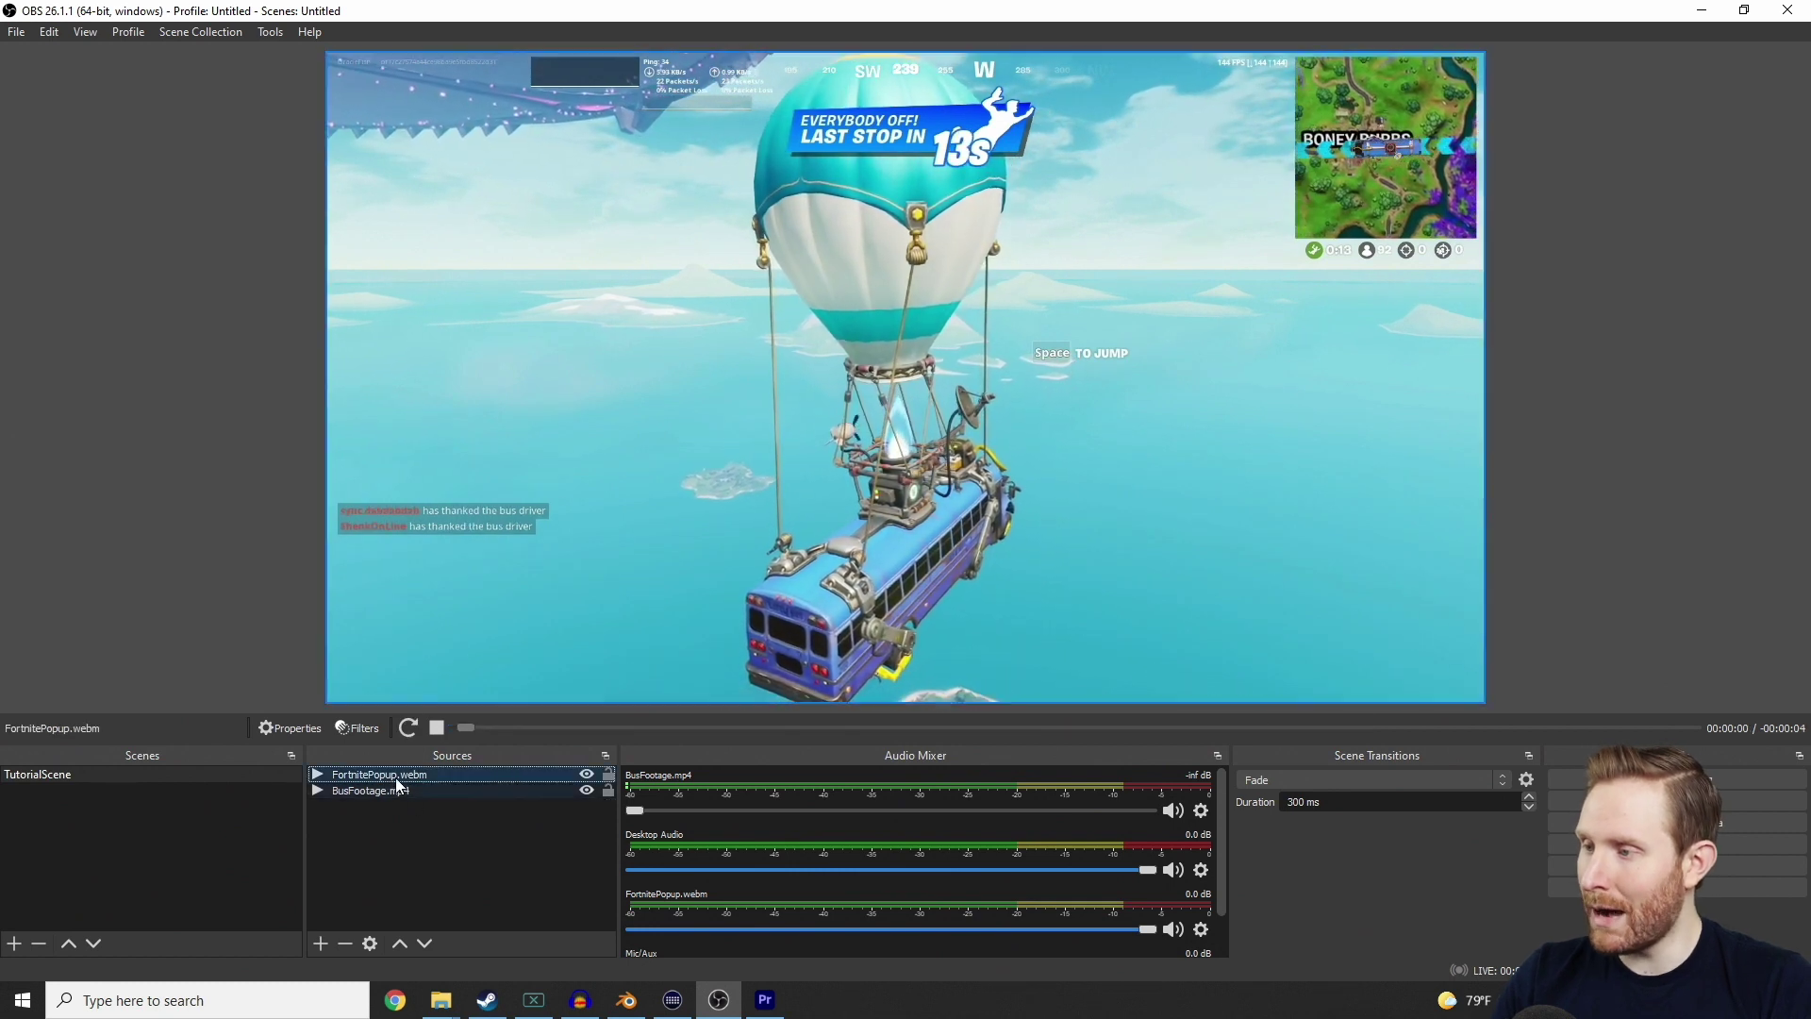
left_click(586, 774)
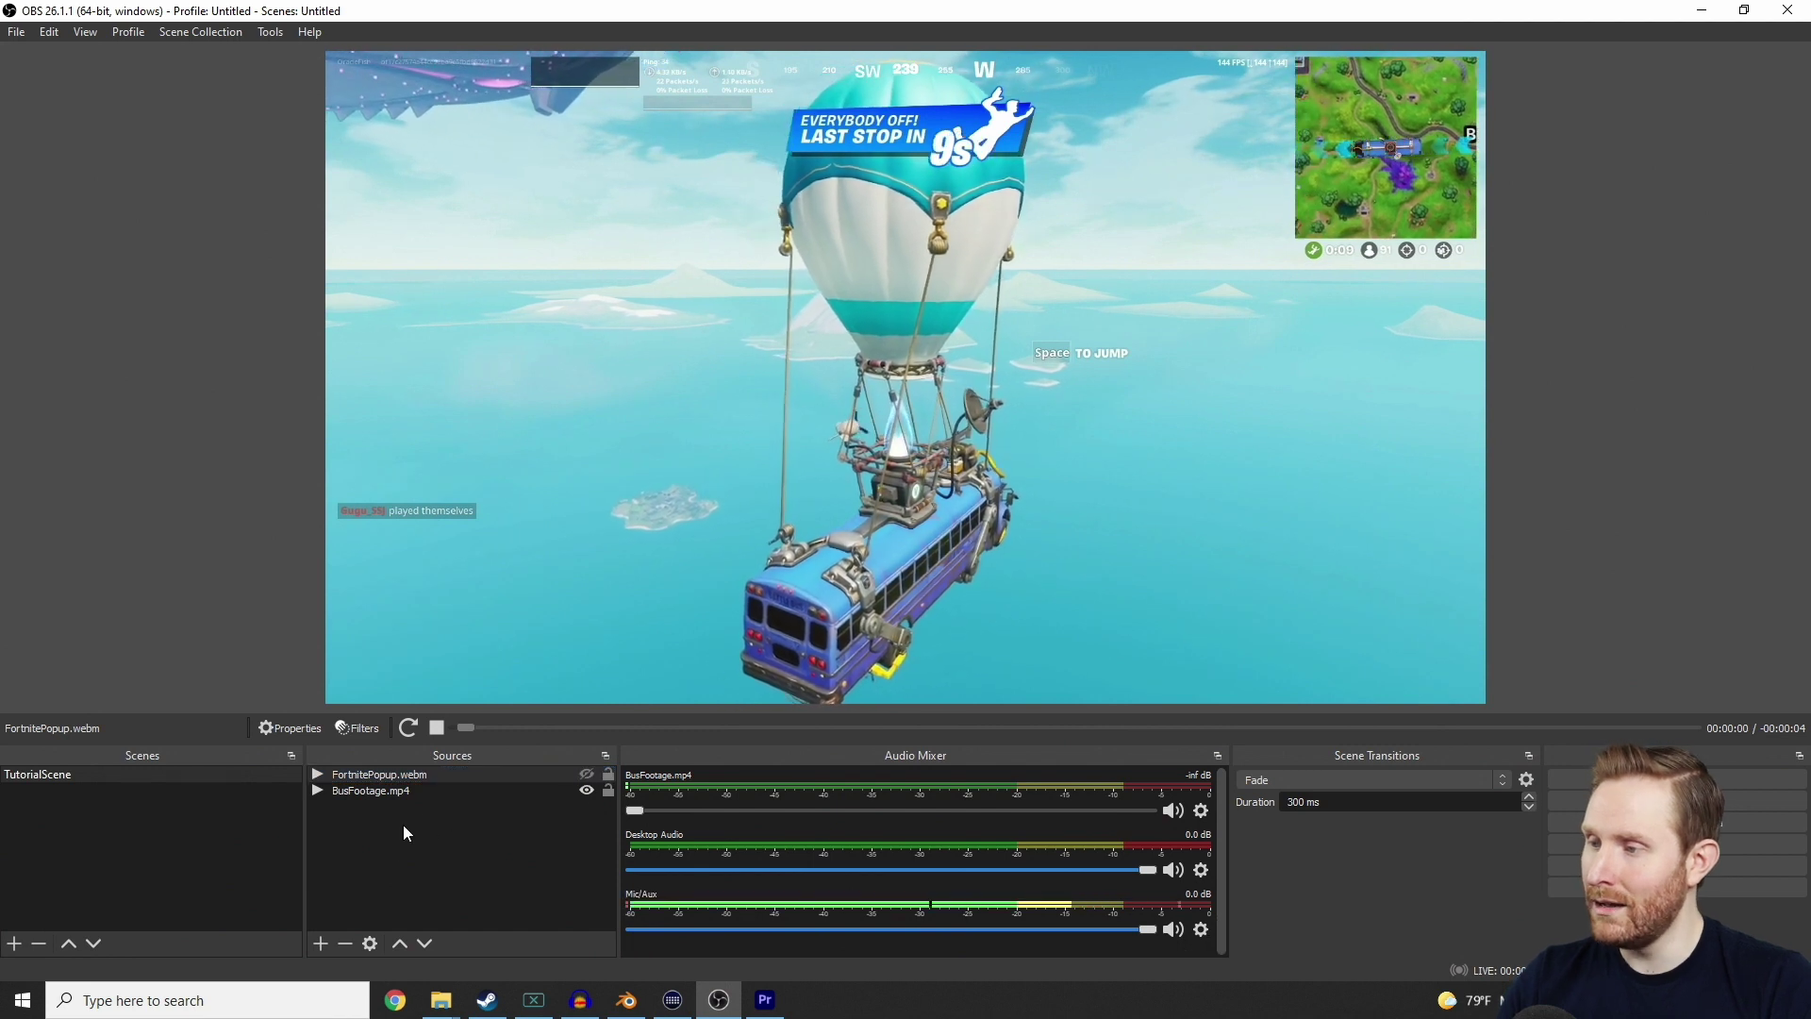
left_click(587, 778)
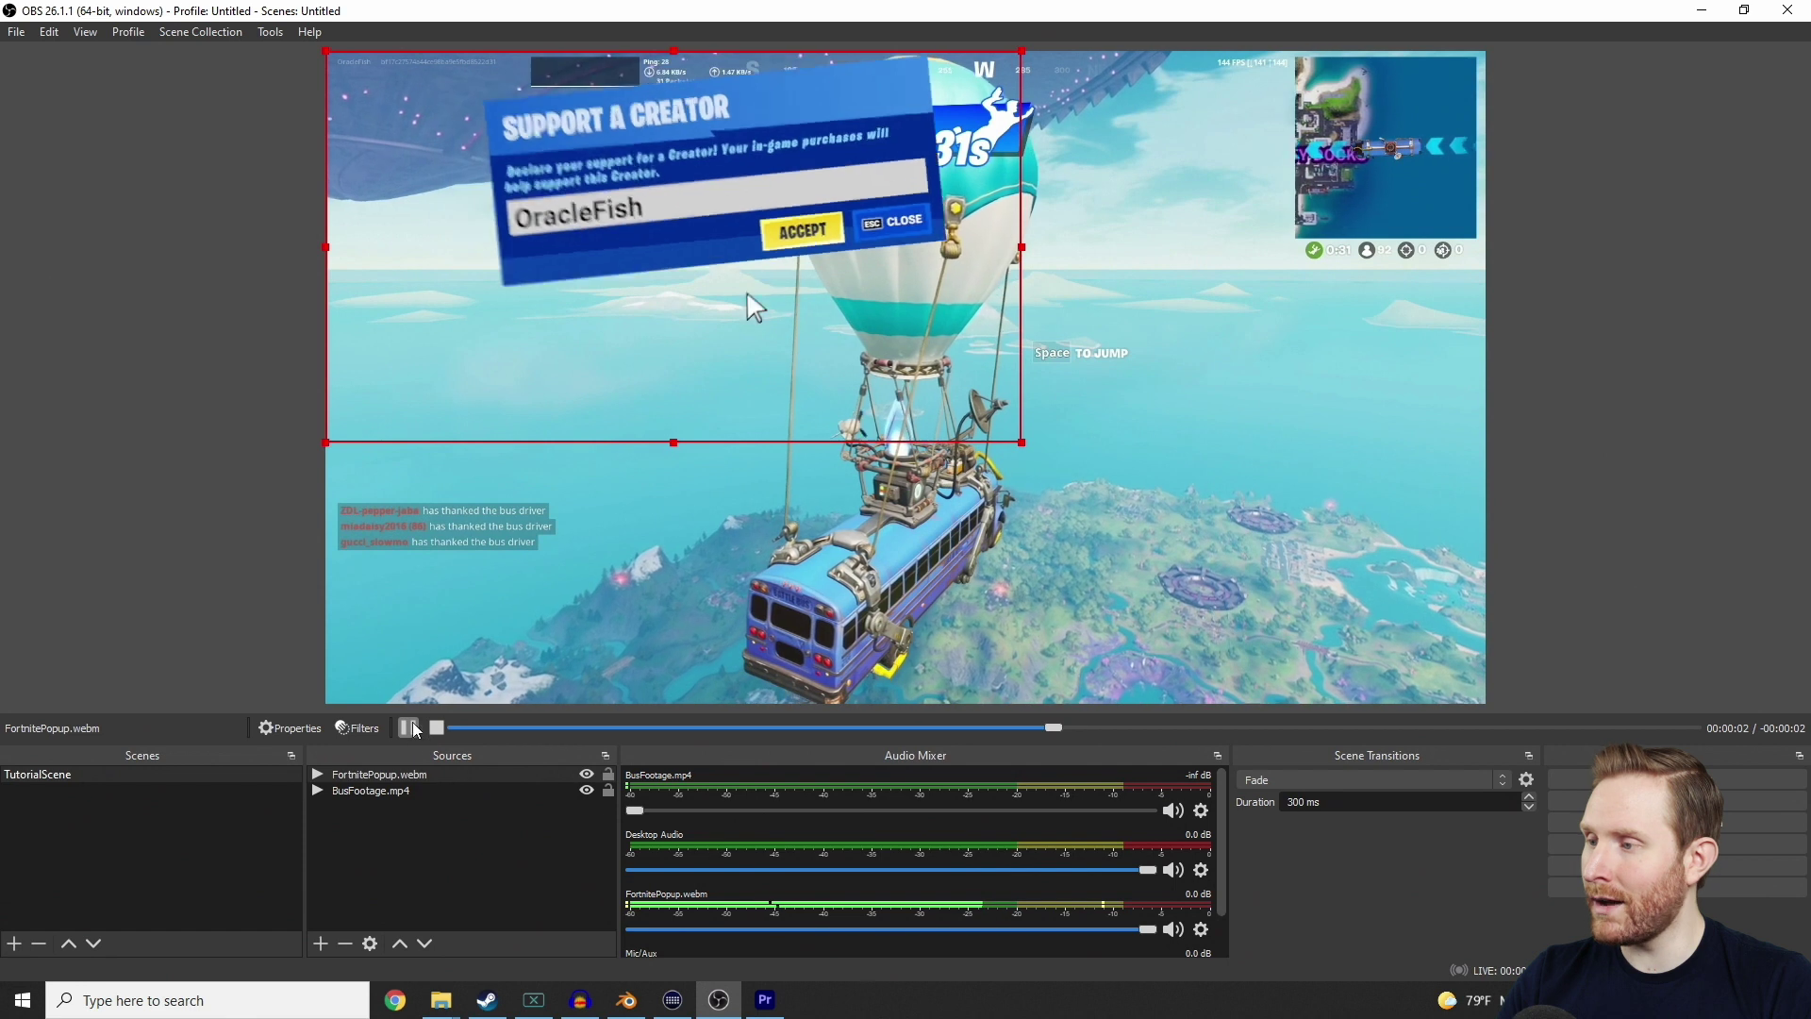
left_click(410, 730)
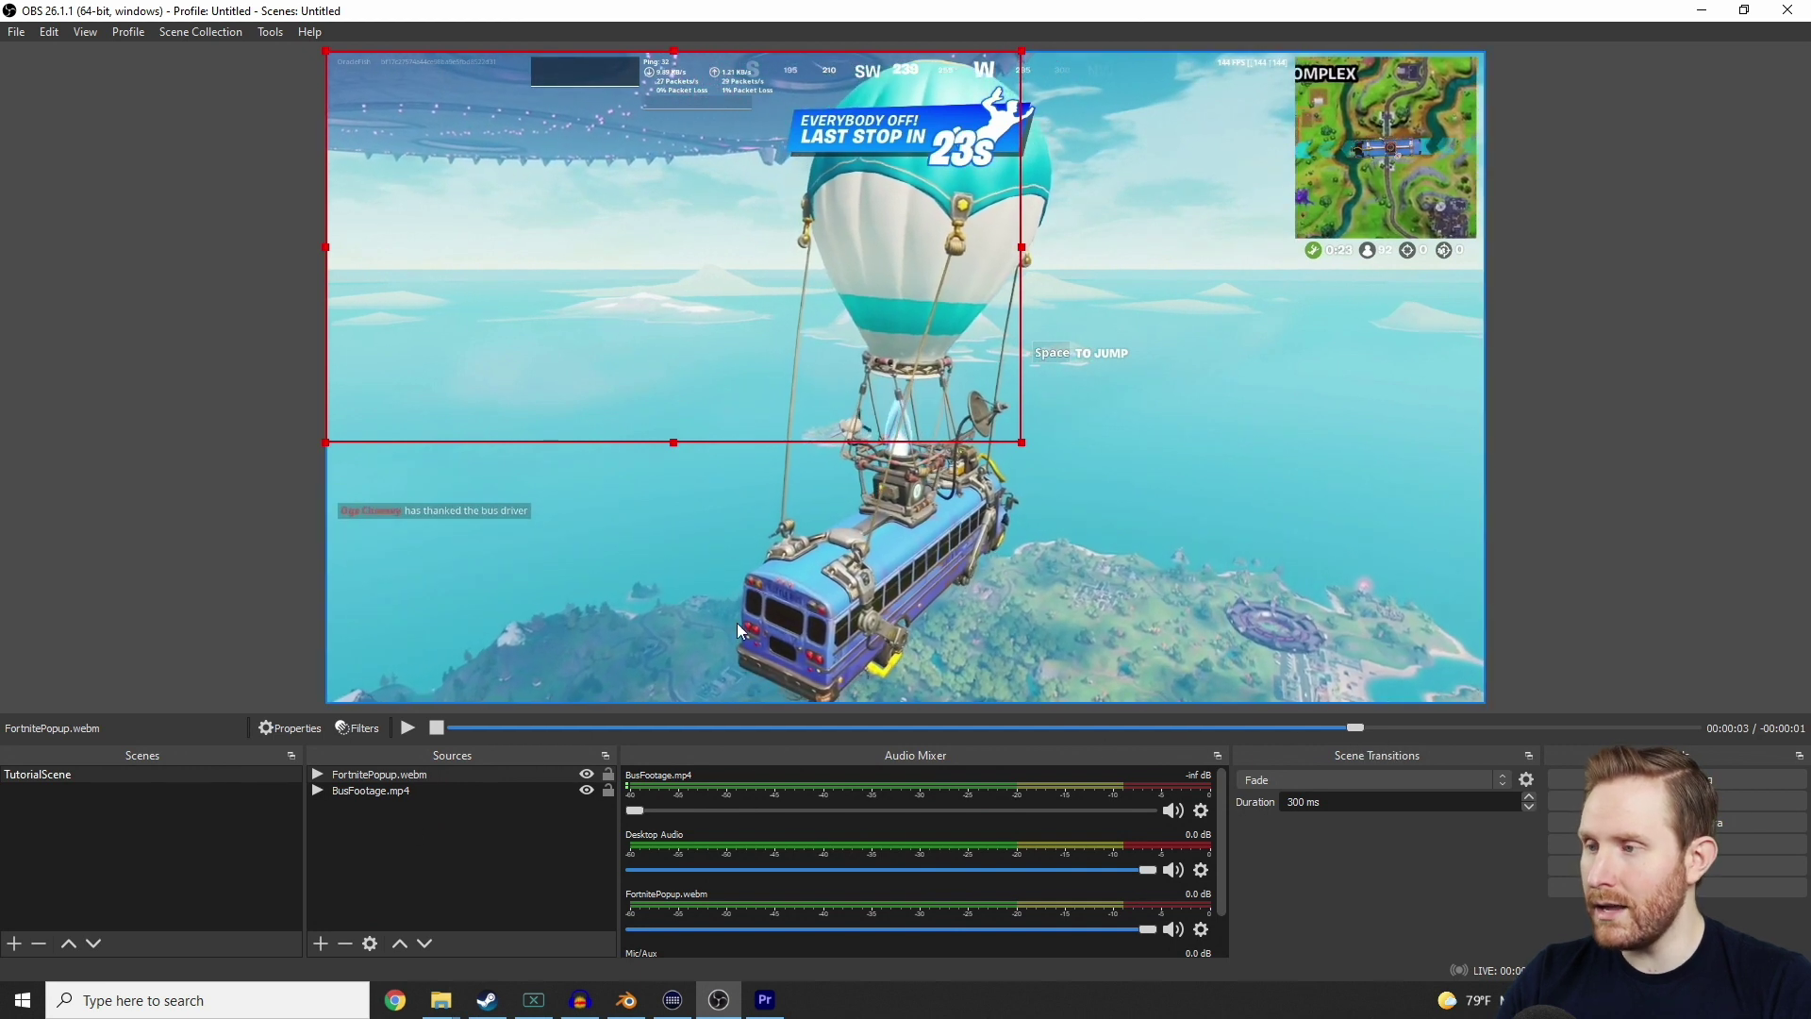
left_click_drag(1358, 728, 830, 738)
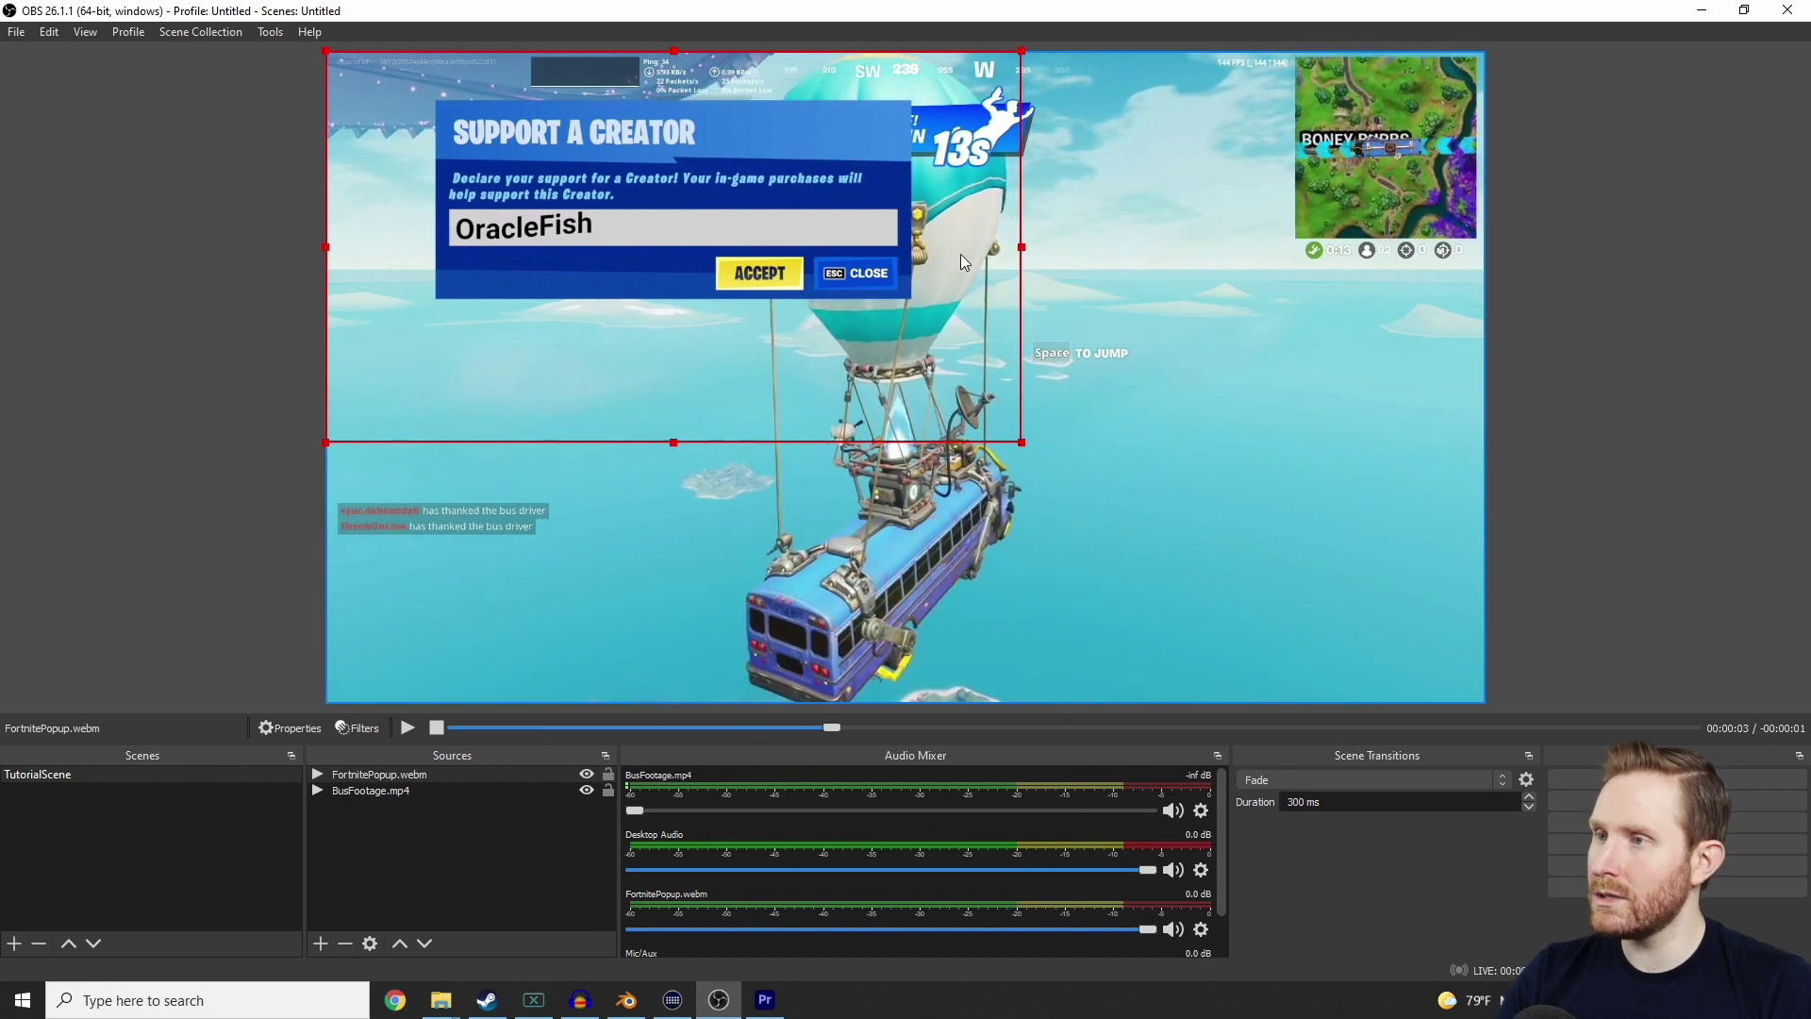
Step: Move the FortnitePopup.webm source to the lower-right corner, test-play it, then hide it
left_click_drag(717, 229, 1209, 569)
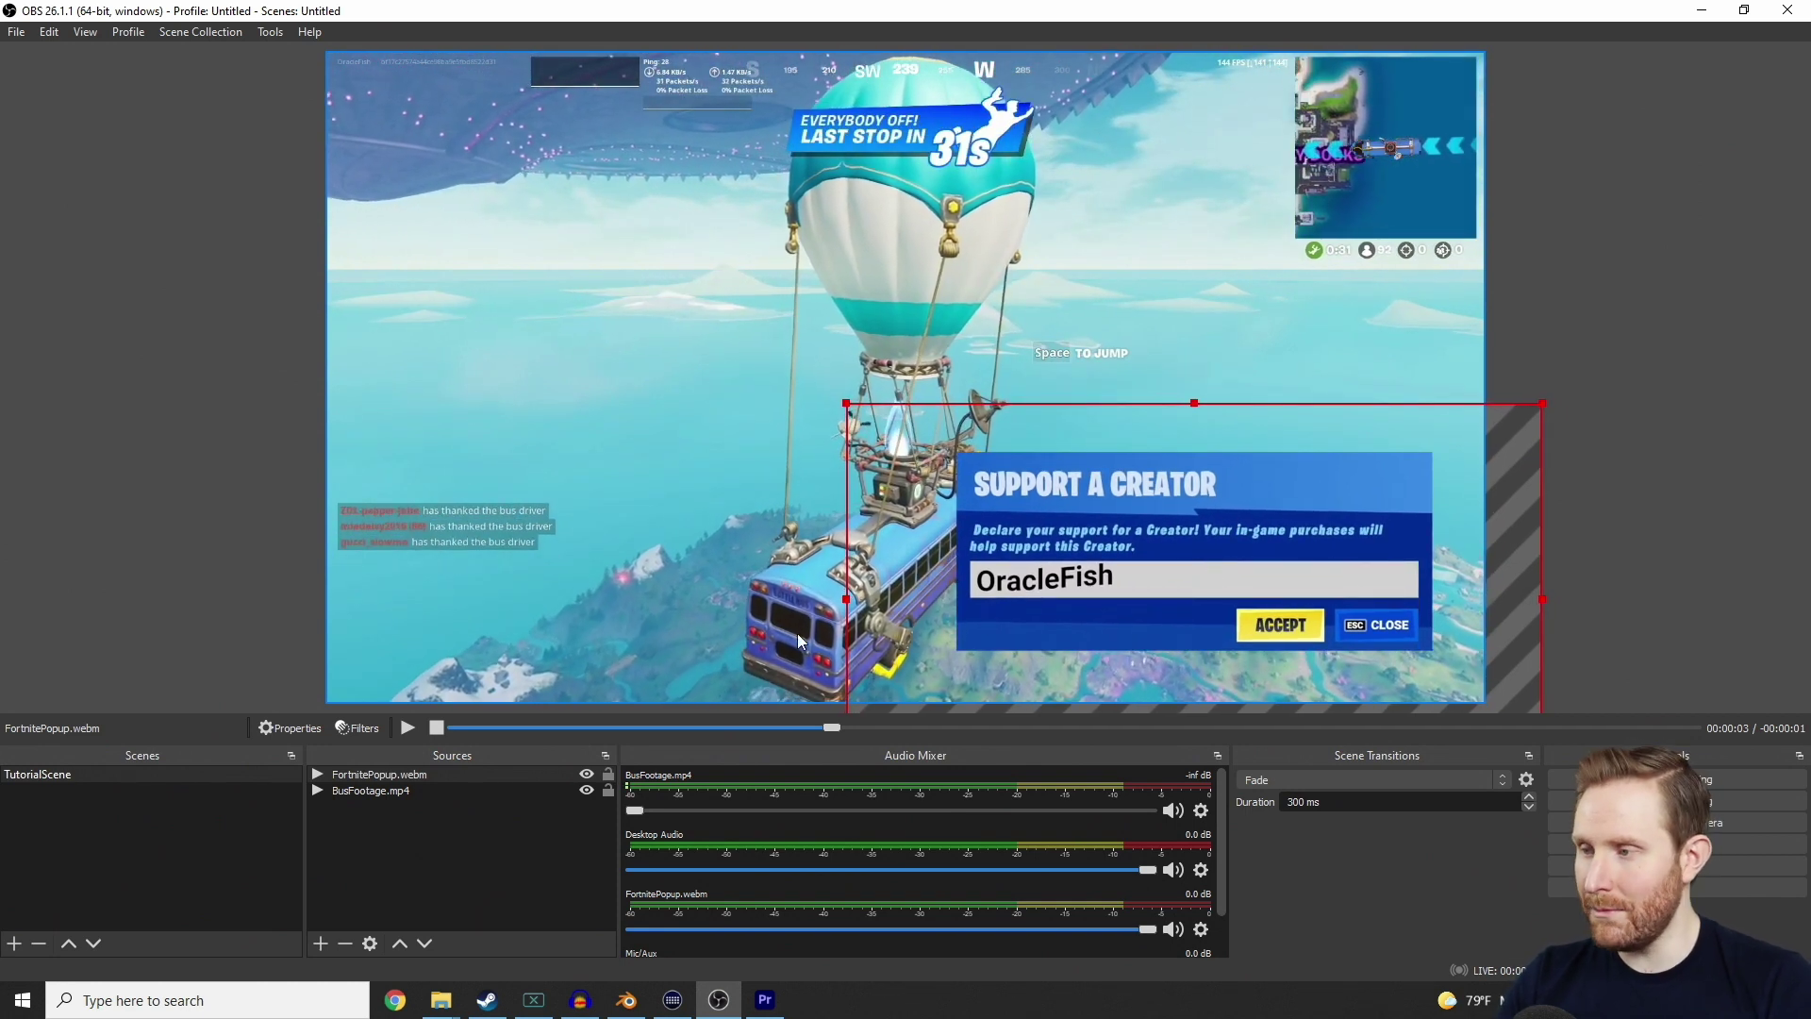
left_click(407, 727)
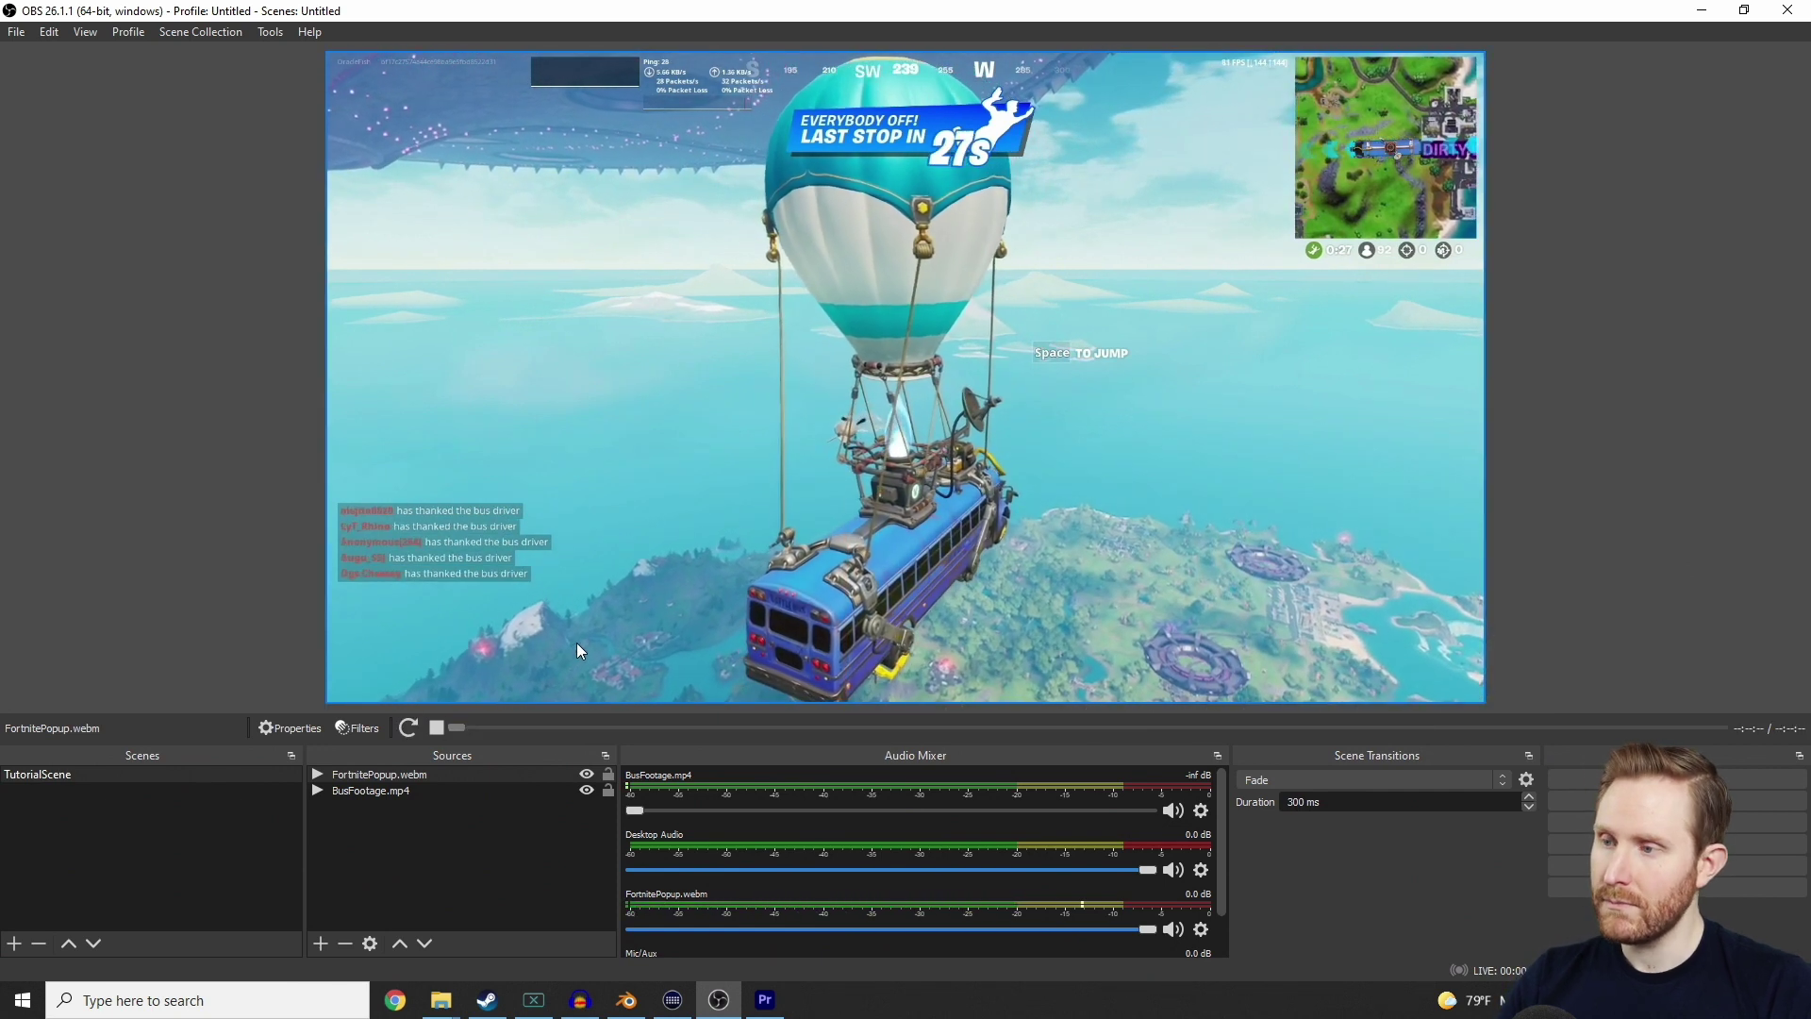
left_click(587, 775)
left_click(586, 775)
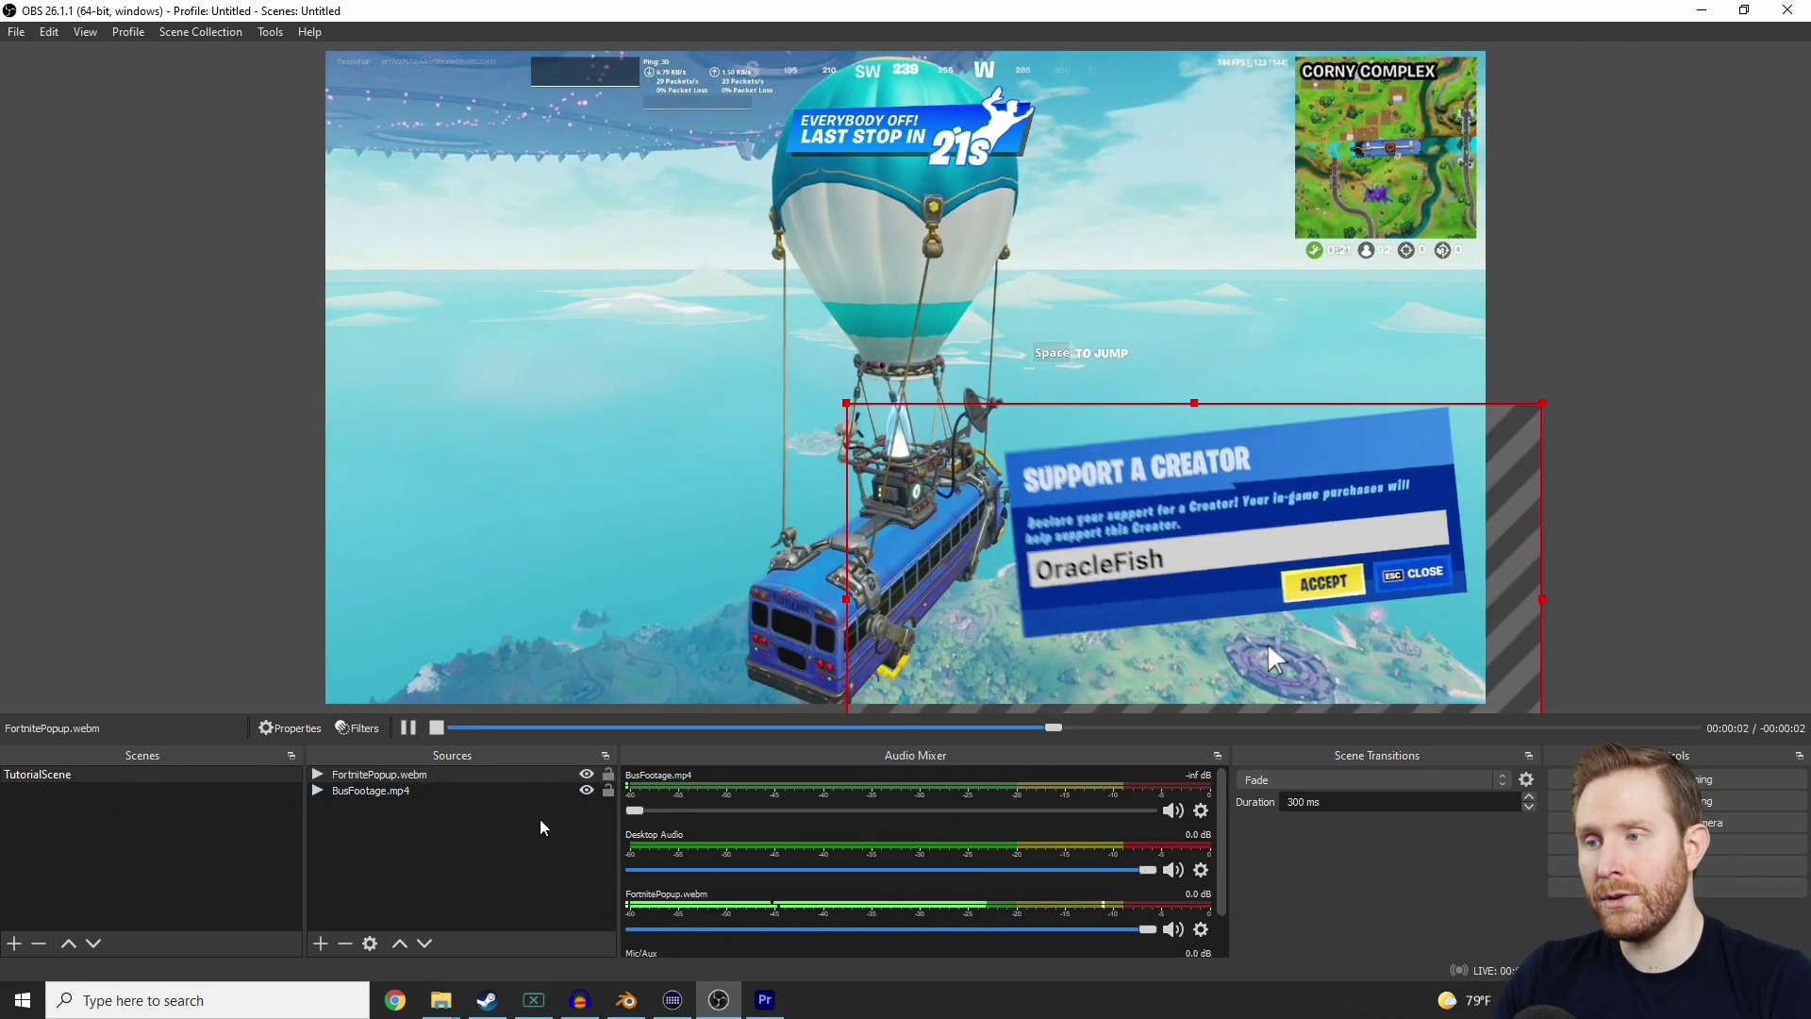
left_click(587, 775)
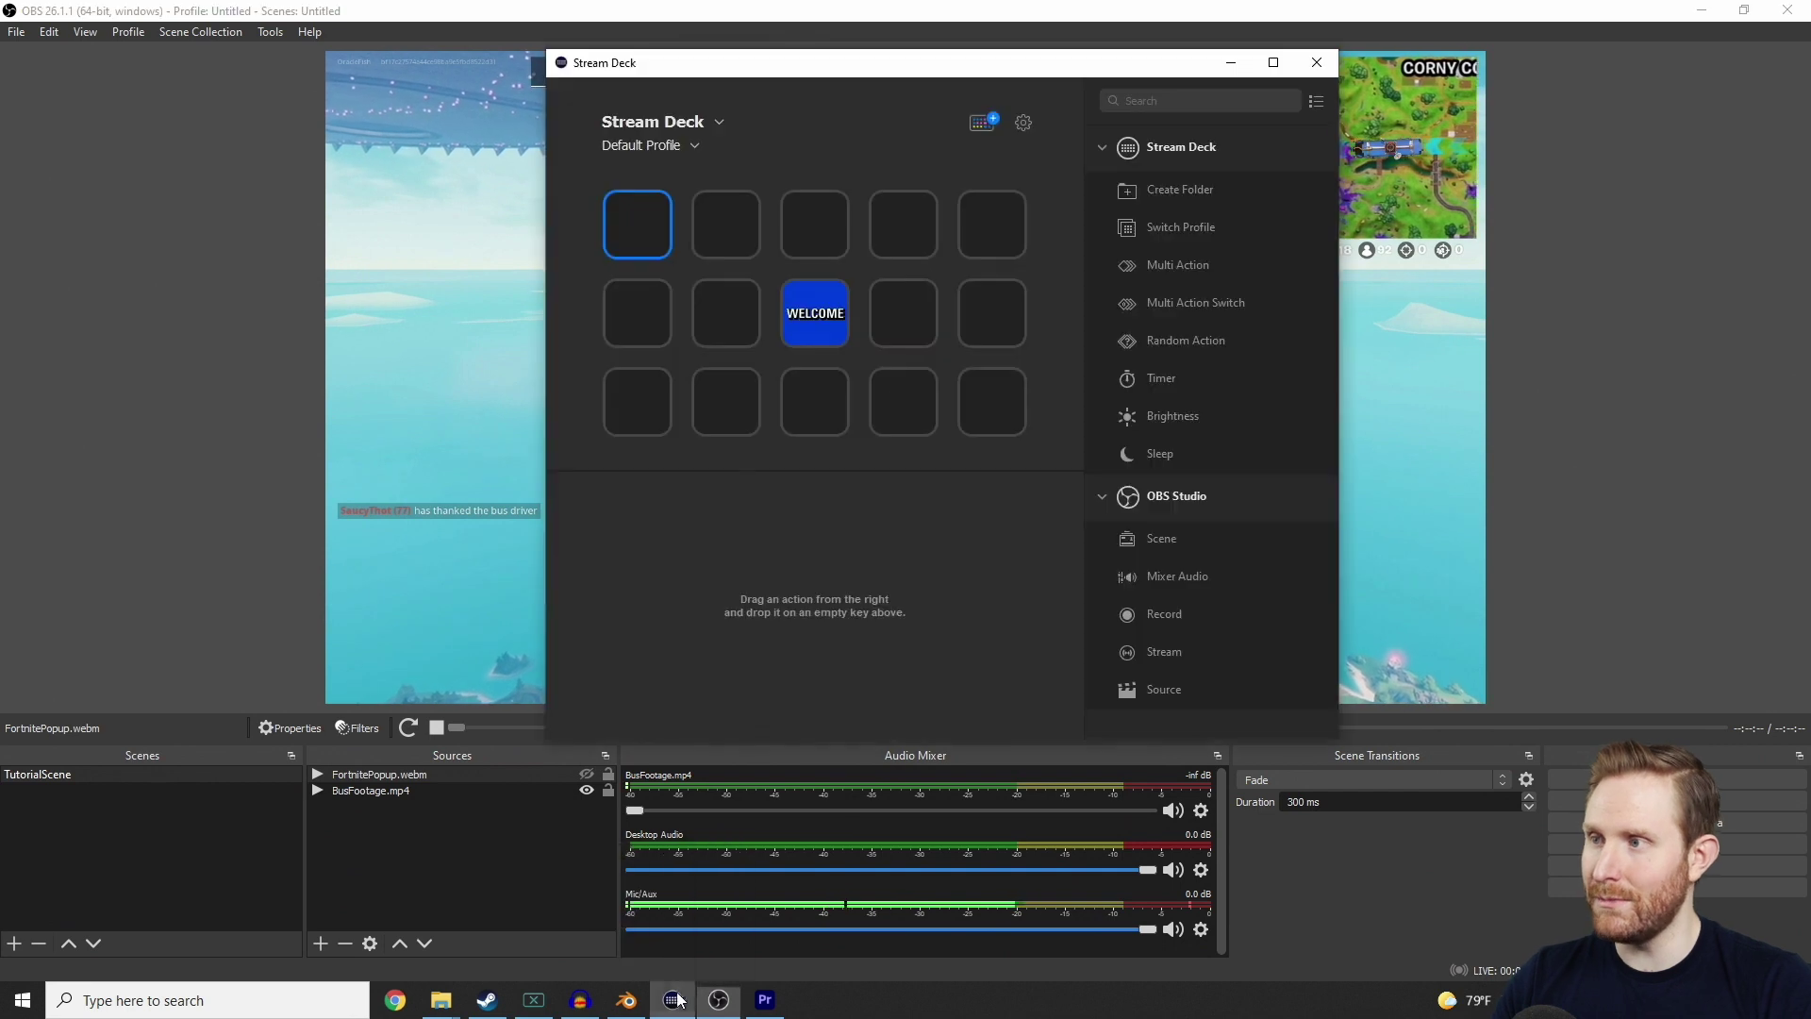
Step: In Stream Deck, assign a Multi Action to an empty key
left_click(673, 1000)
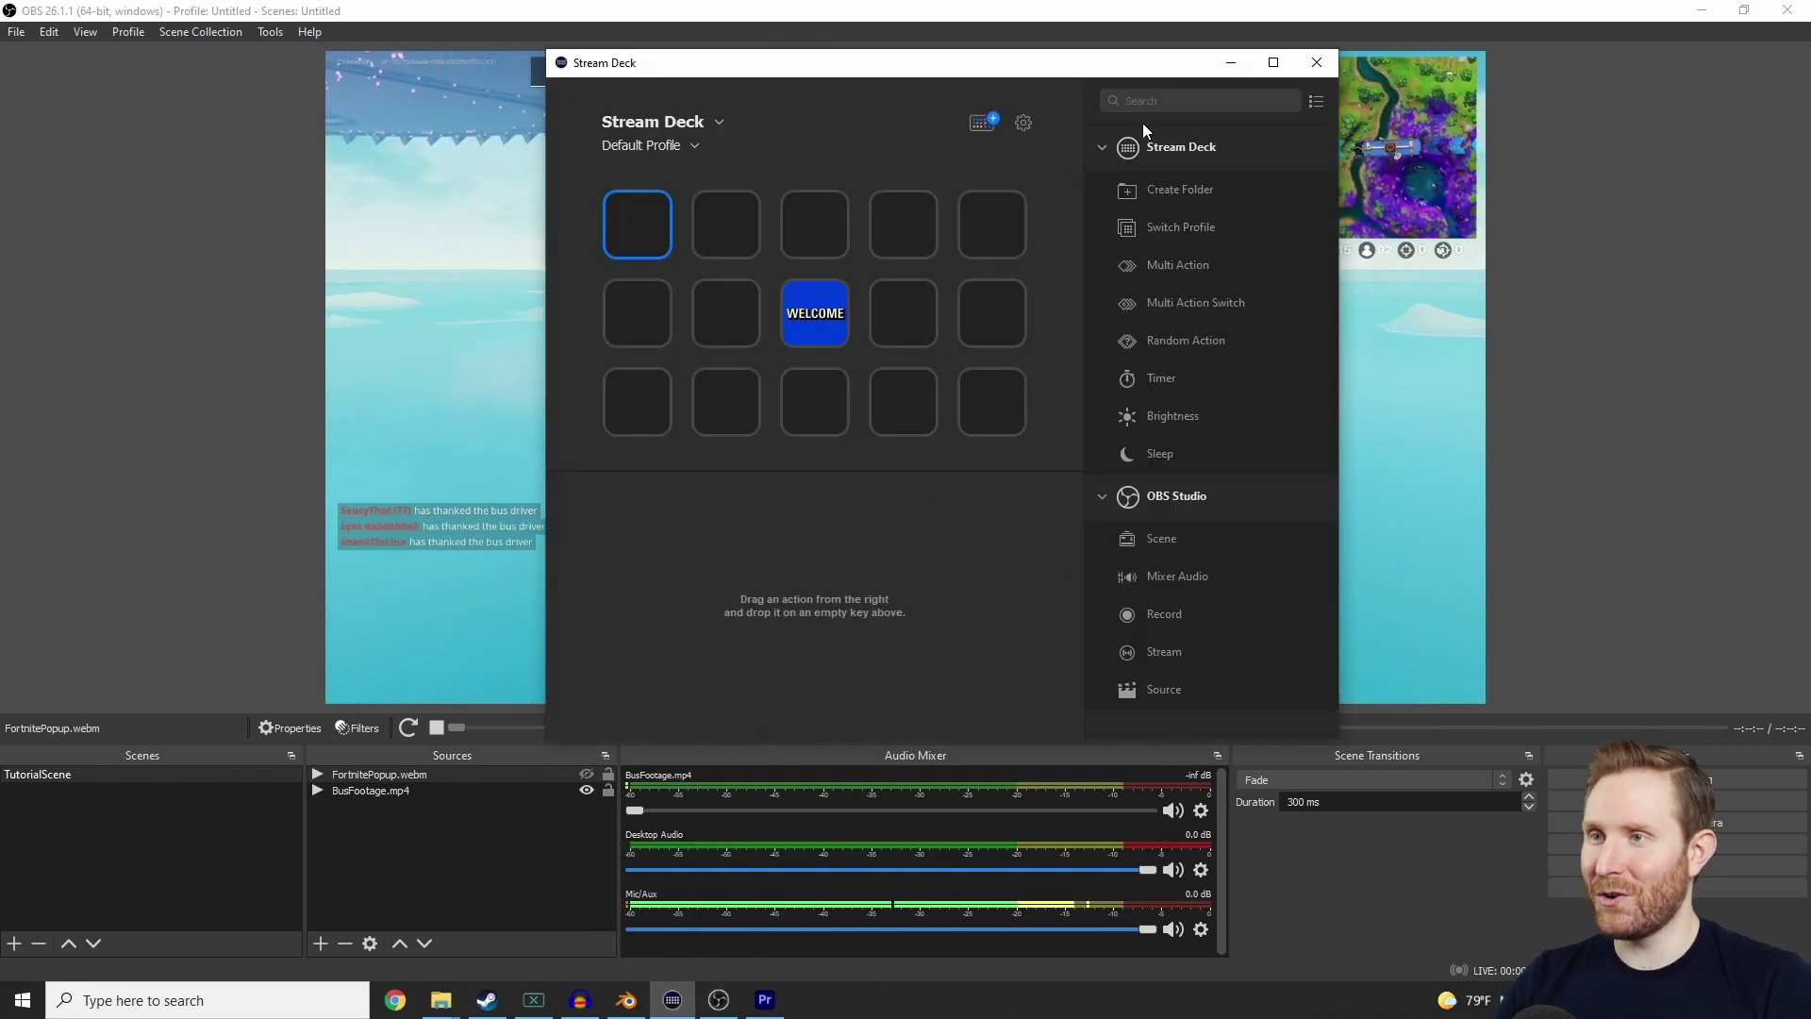
left_click(1316, 101)
scroll(1203, 256, "down", 15)
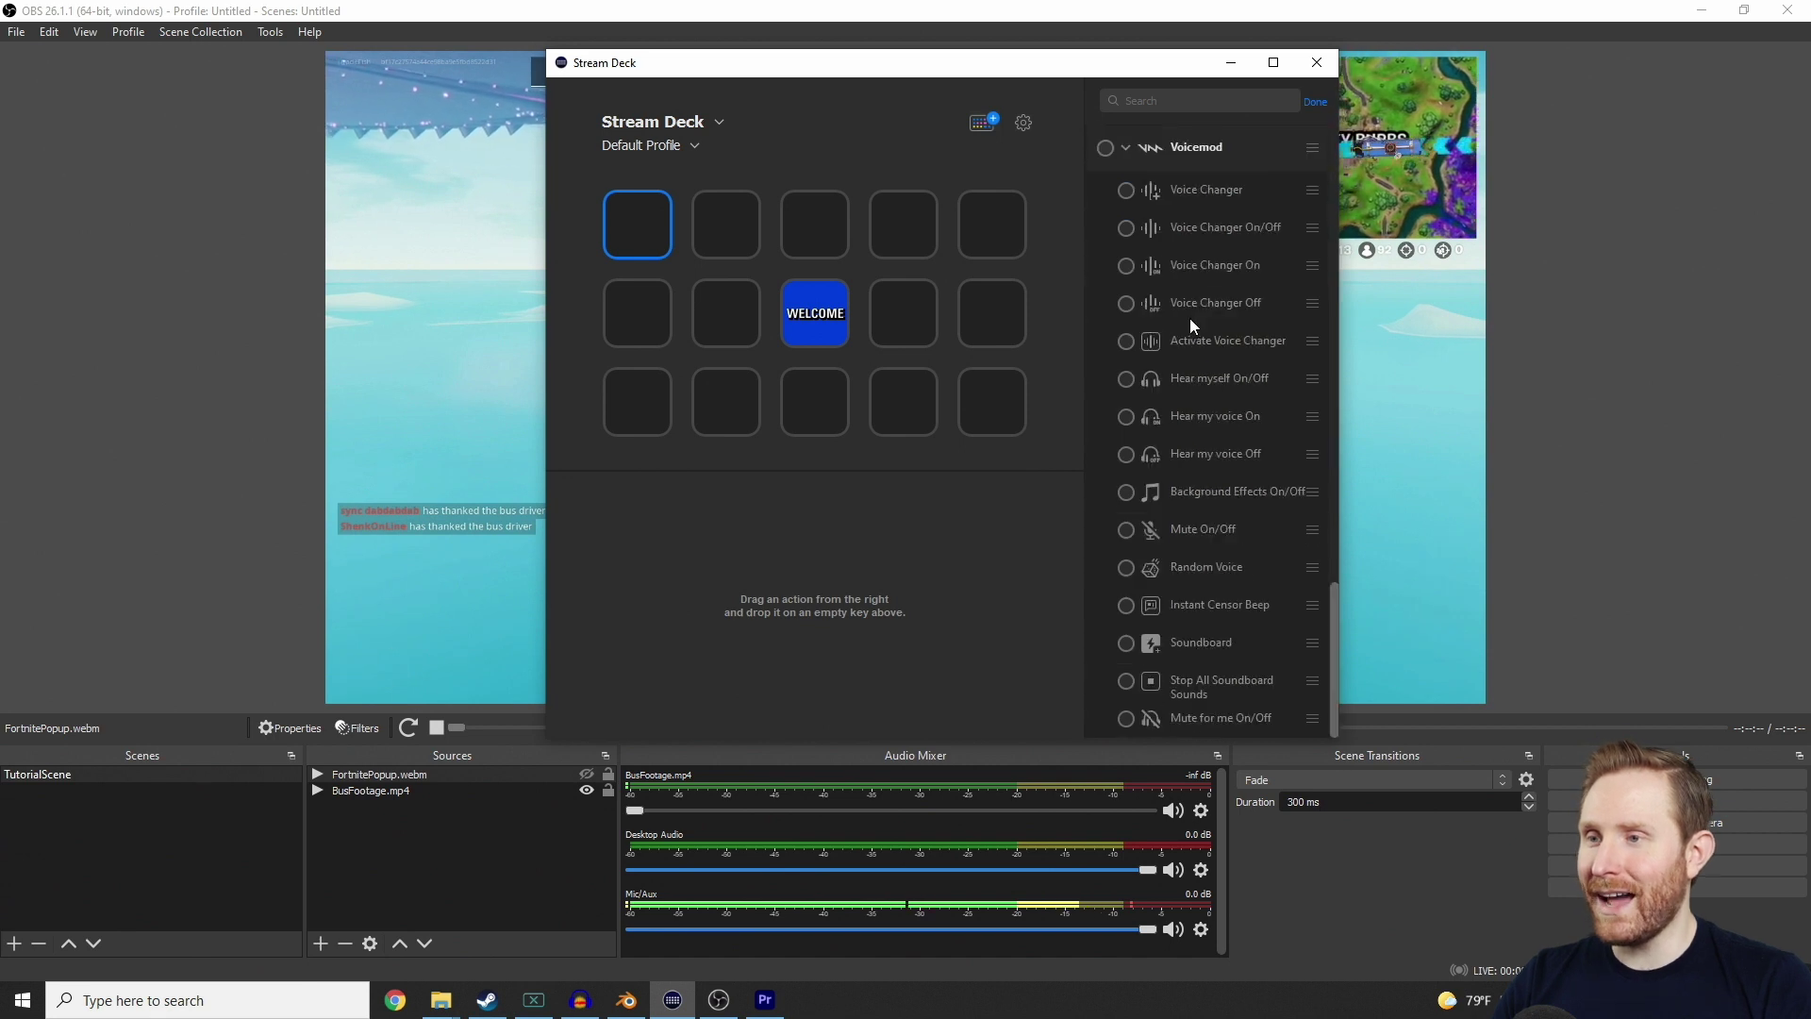
scroll(1188, 366, "up", 15)
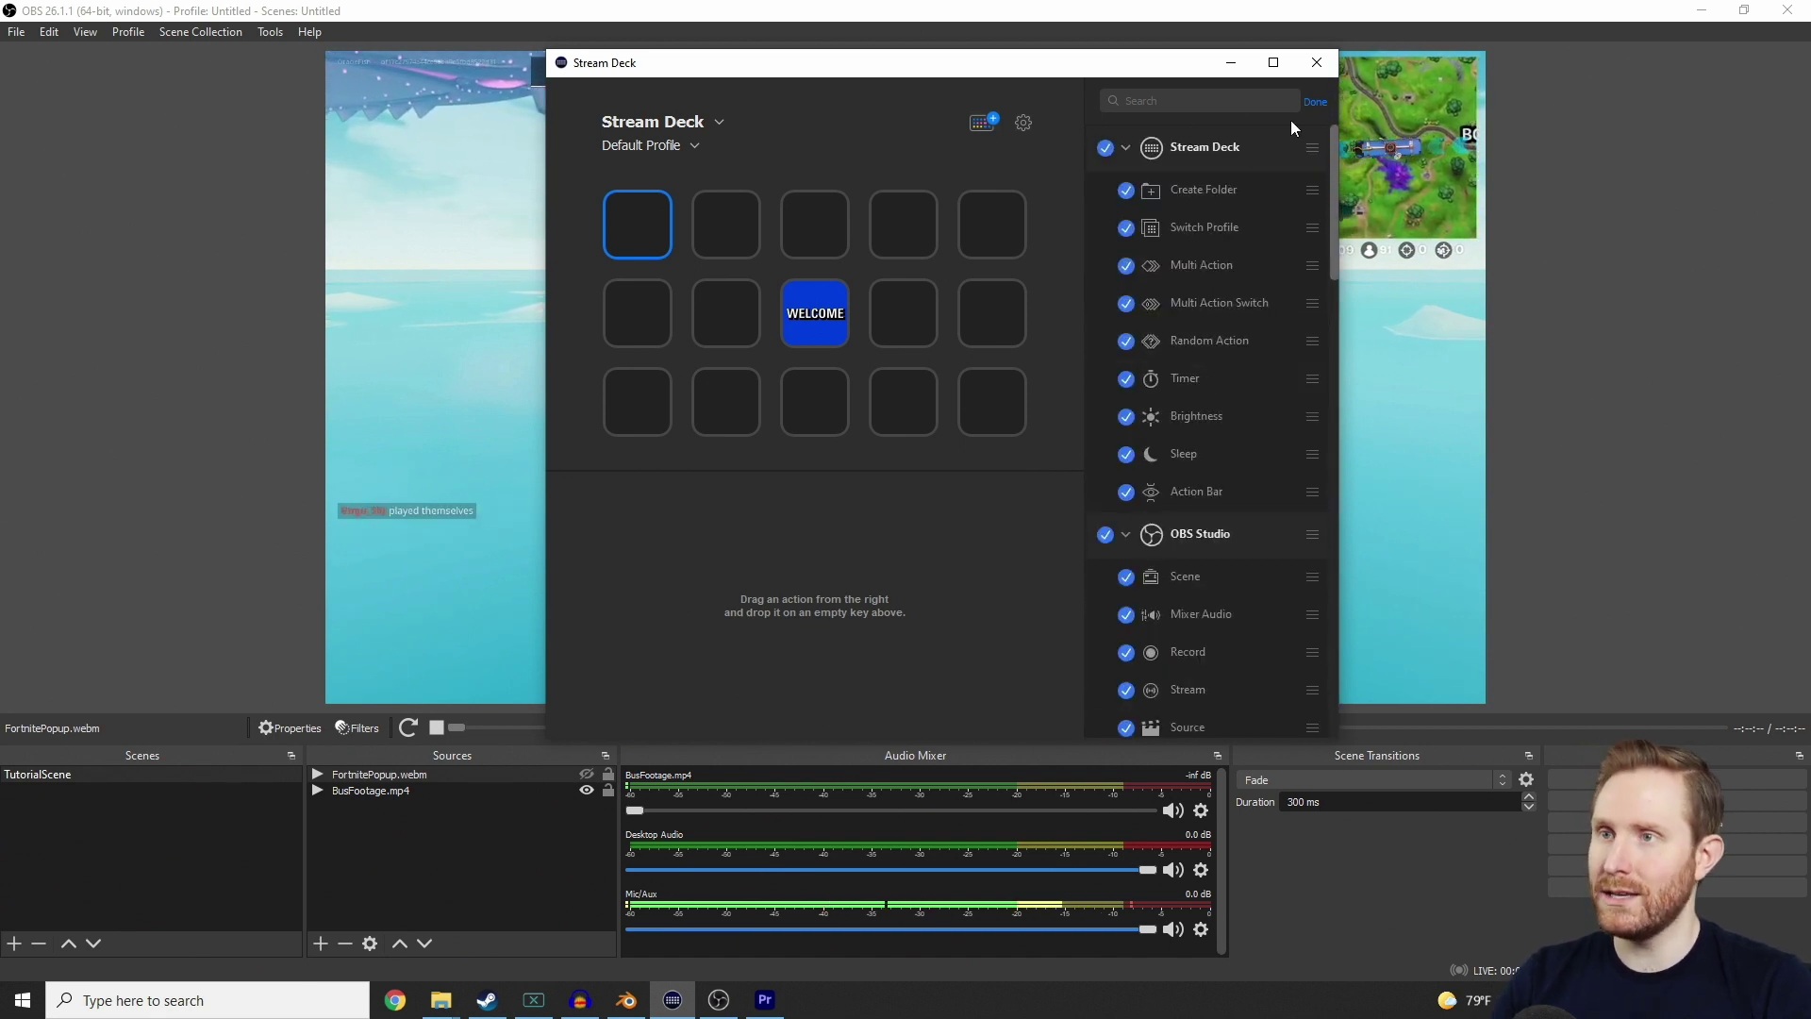
left_click(1316, 101)
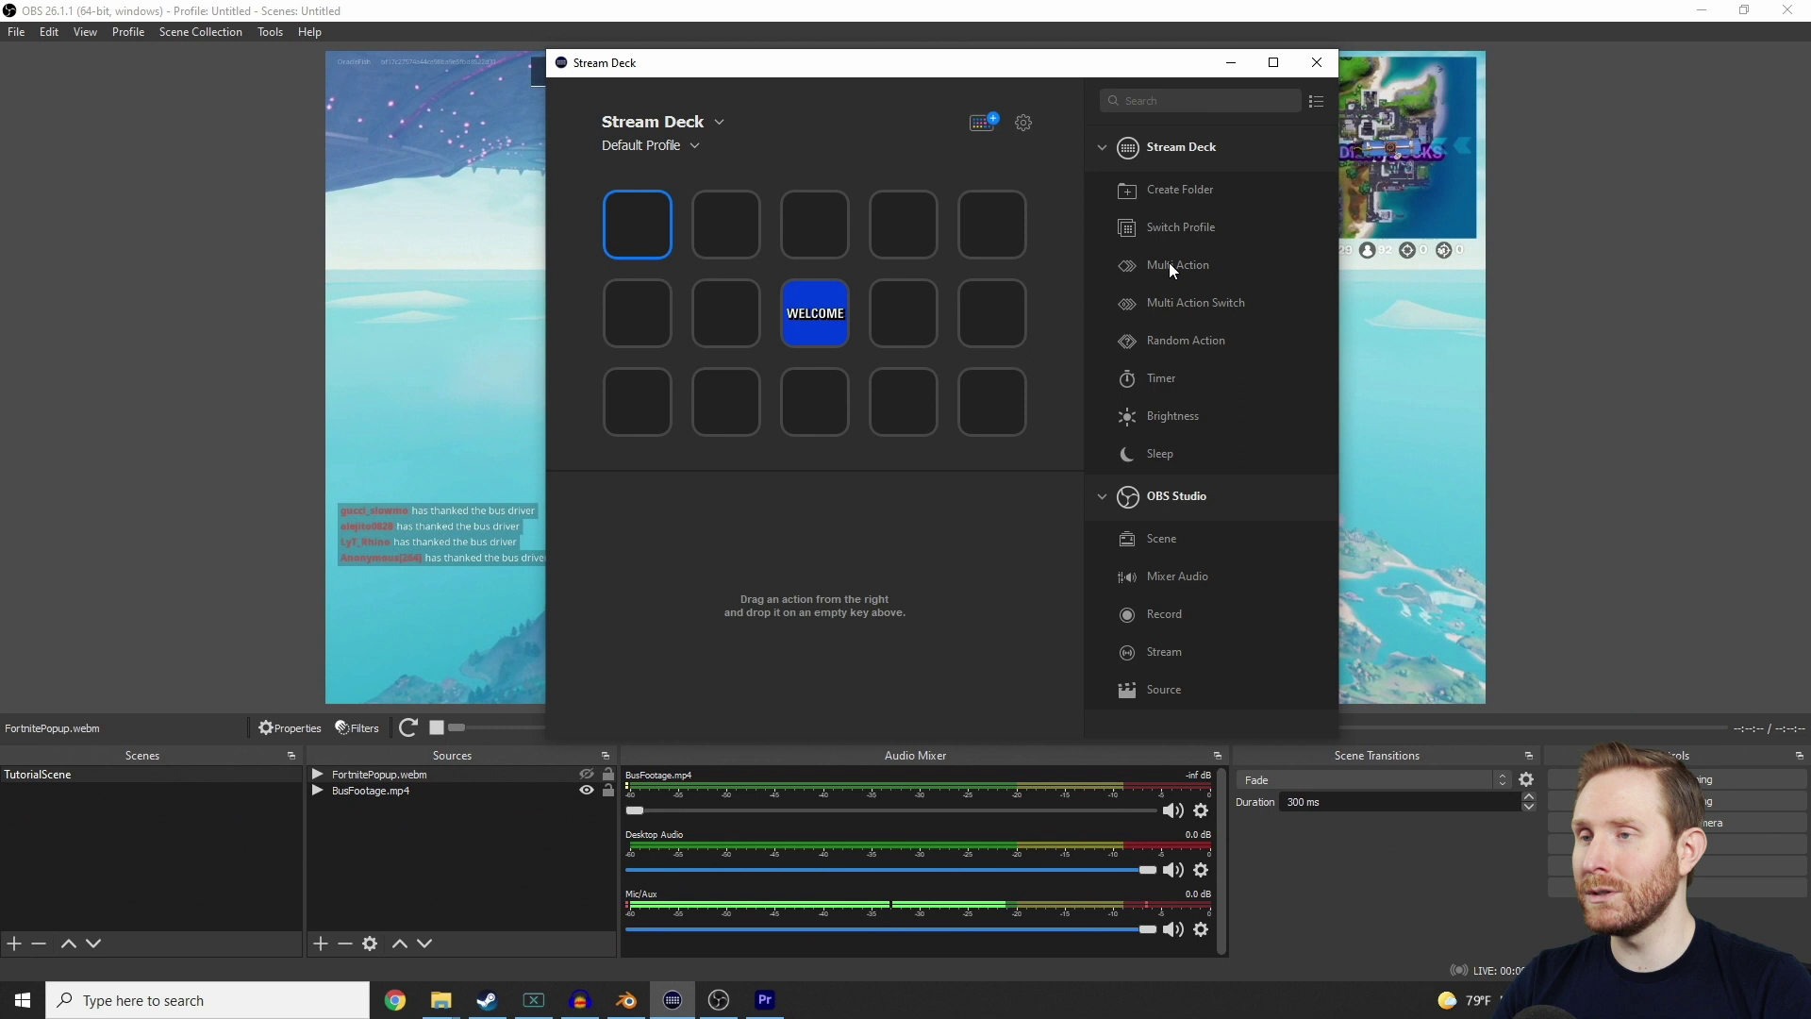
left_click_drag(1163, 262, 627, 203)
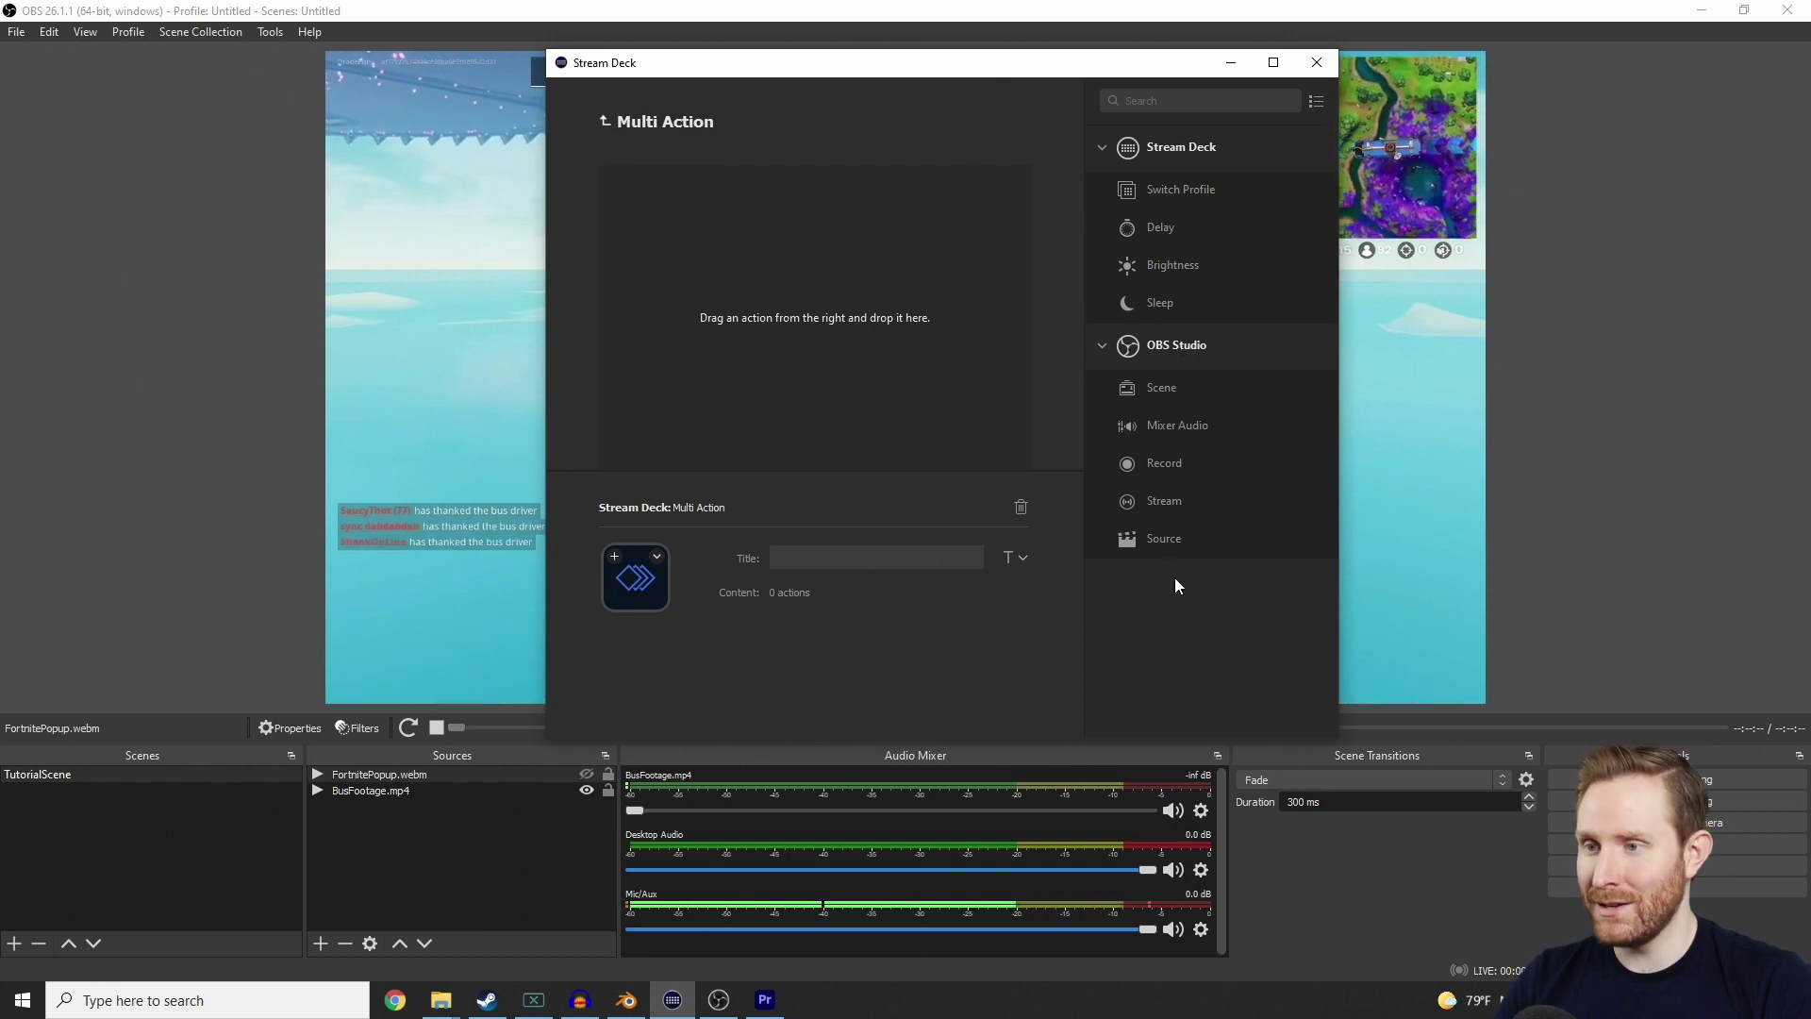
Step: Add an OBS Source step, 'Popup Unhide', activating FortnitePopup.webm in TutorialScene (collection Untitled)
left_click_drag(1155, 547, 766, 324)
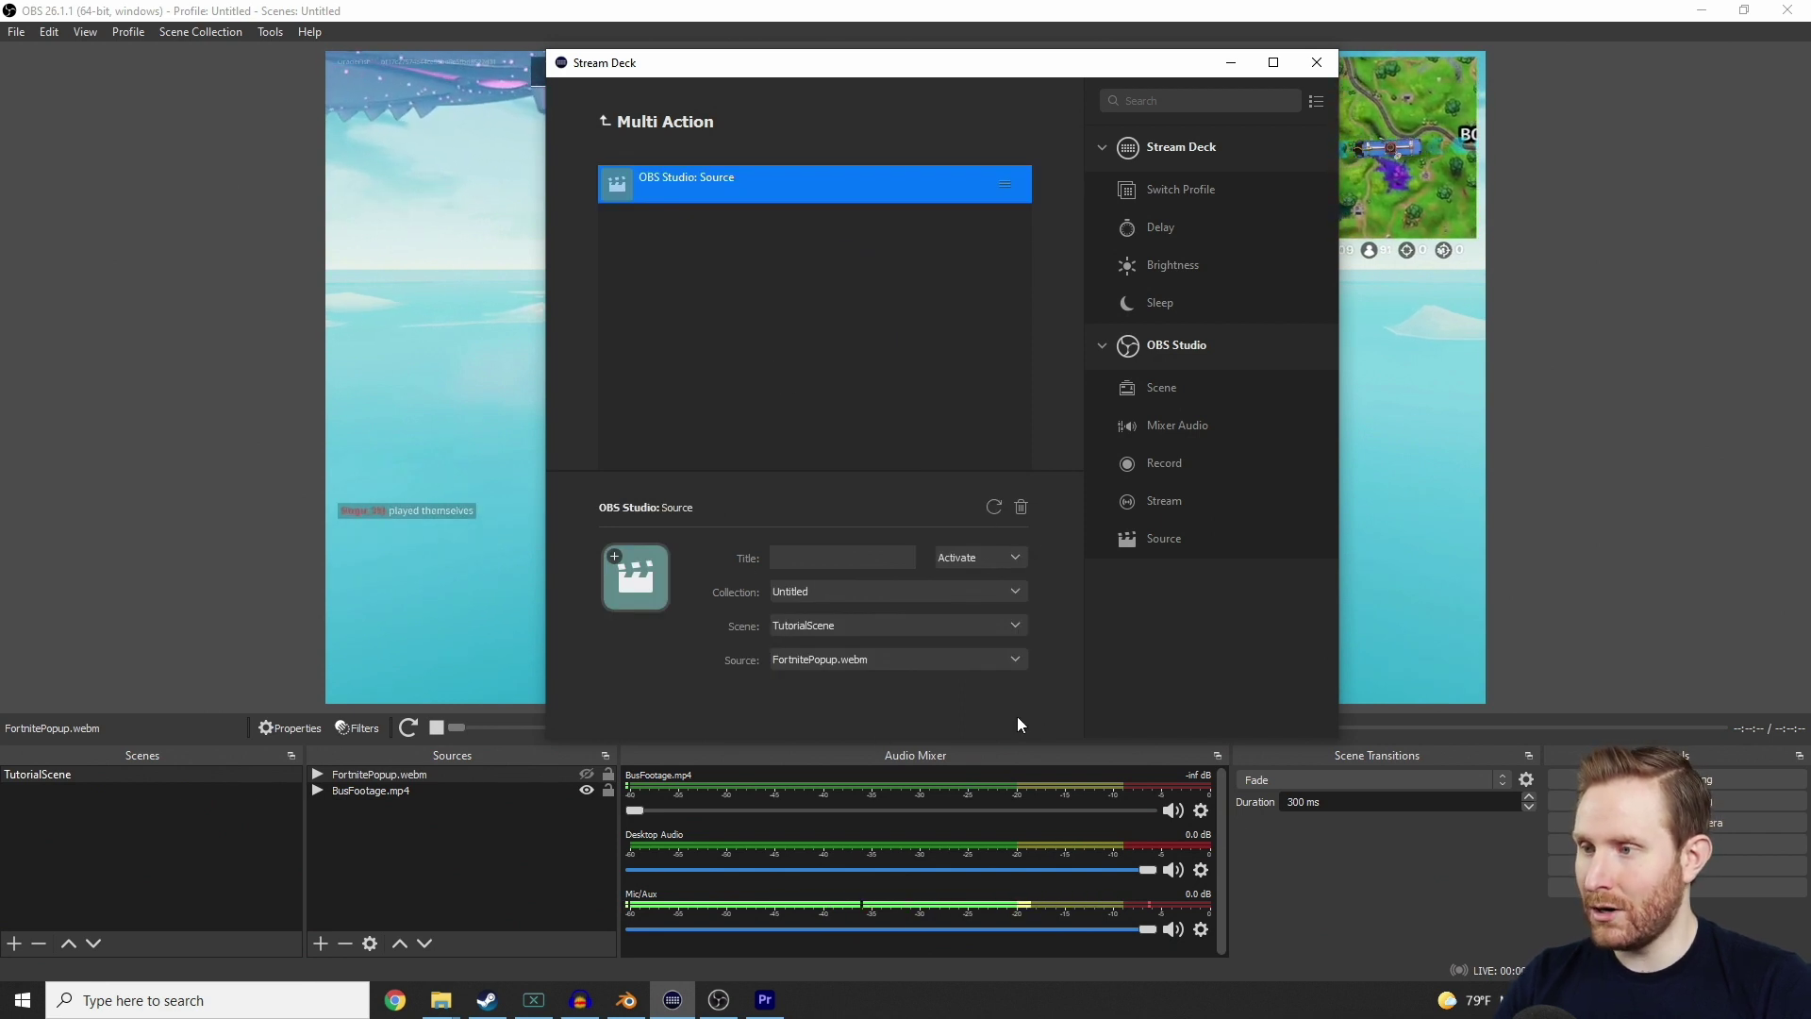
left_click(871, 616)
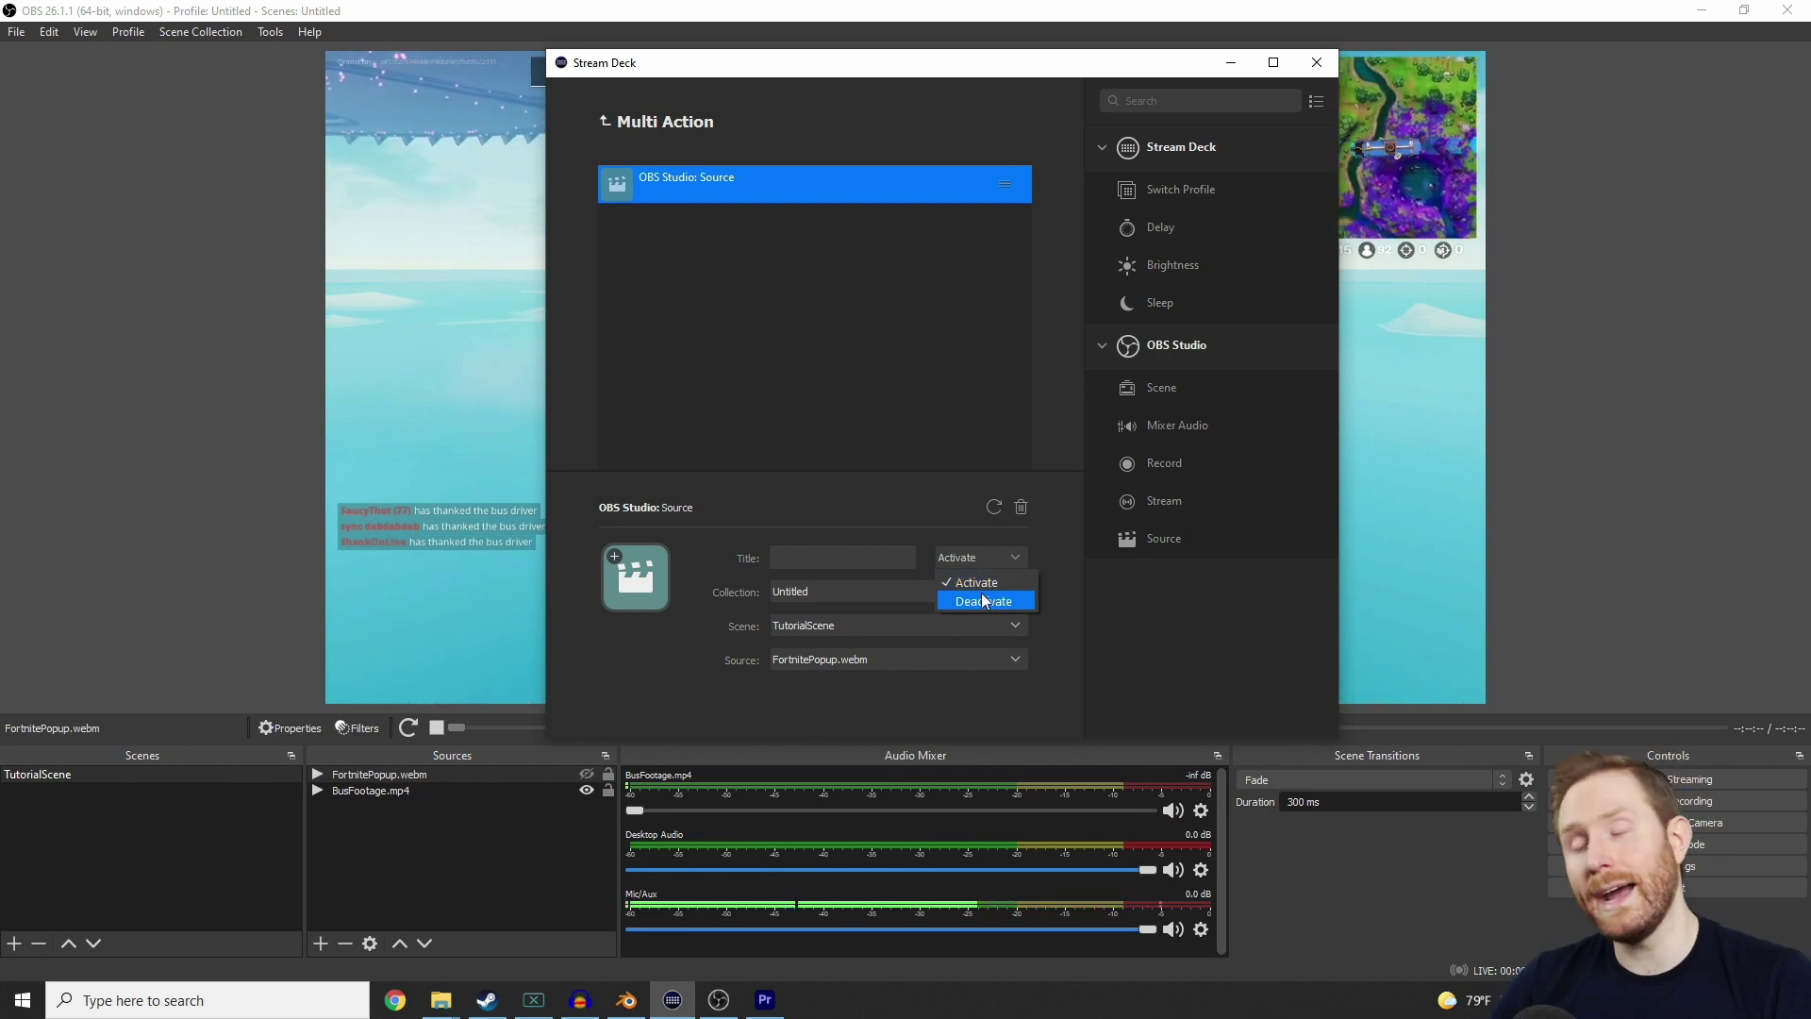
left_click(973, 582)
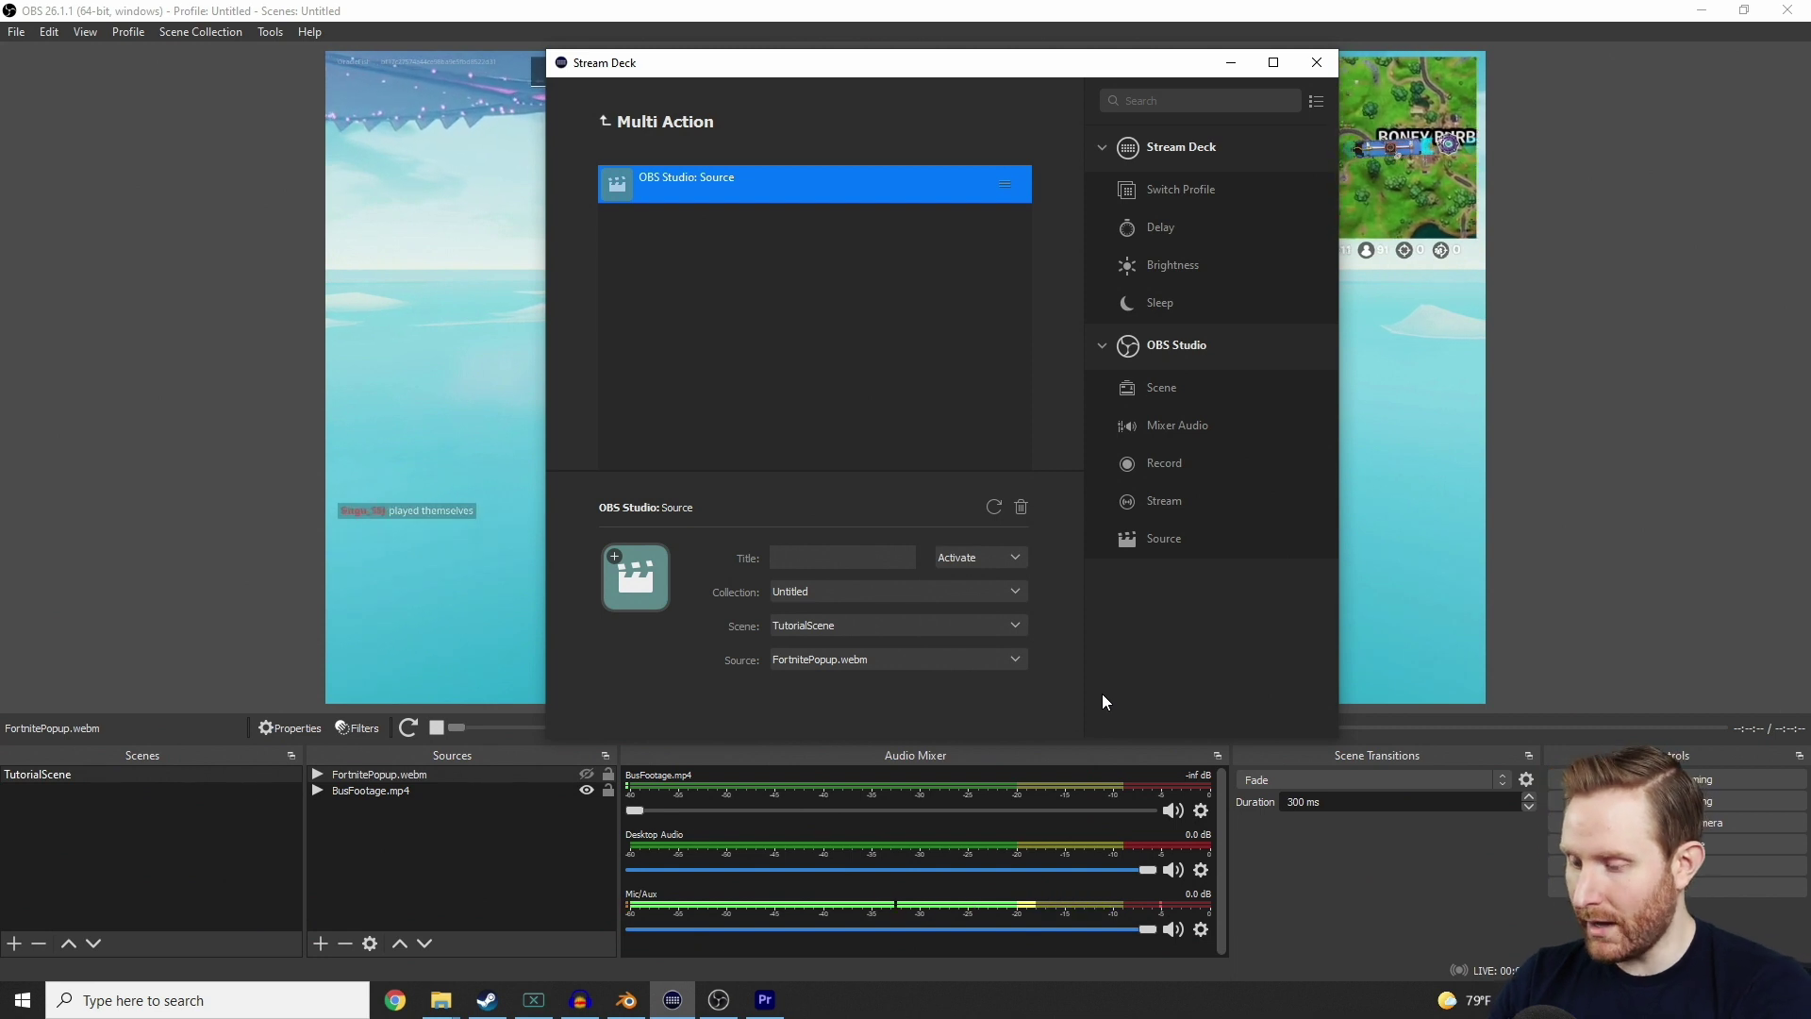
type("Popup ")
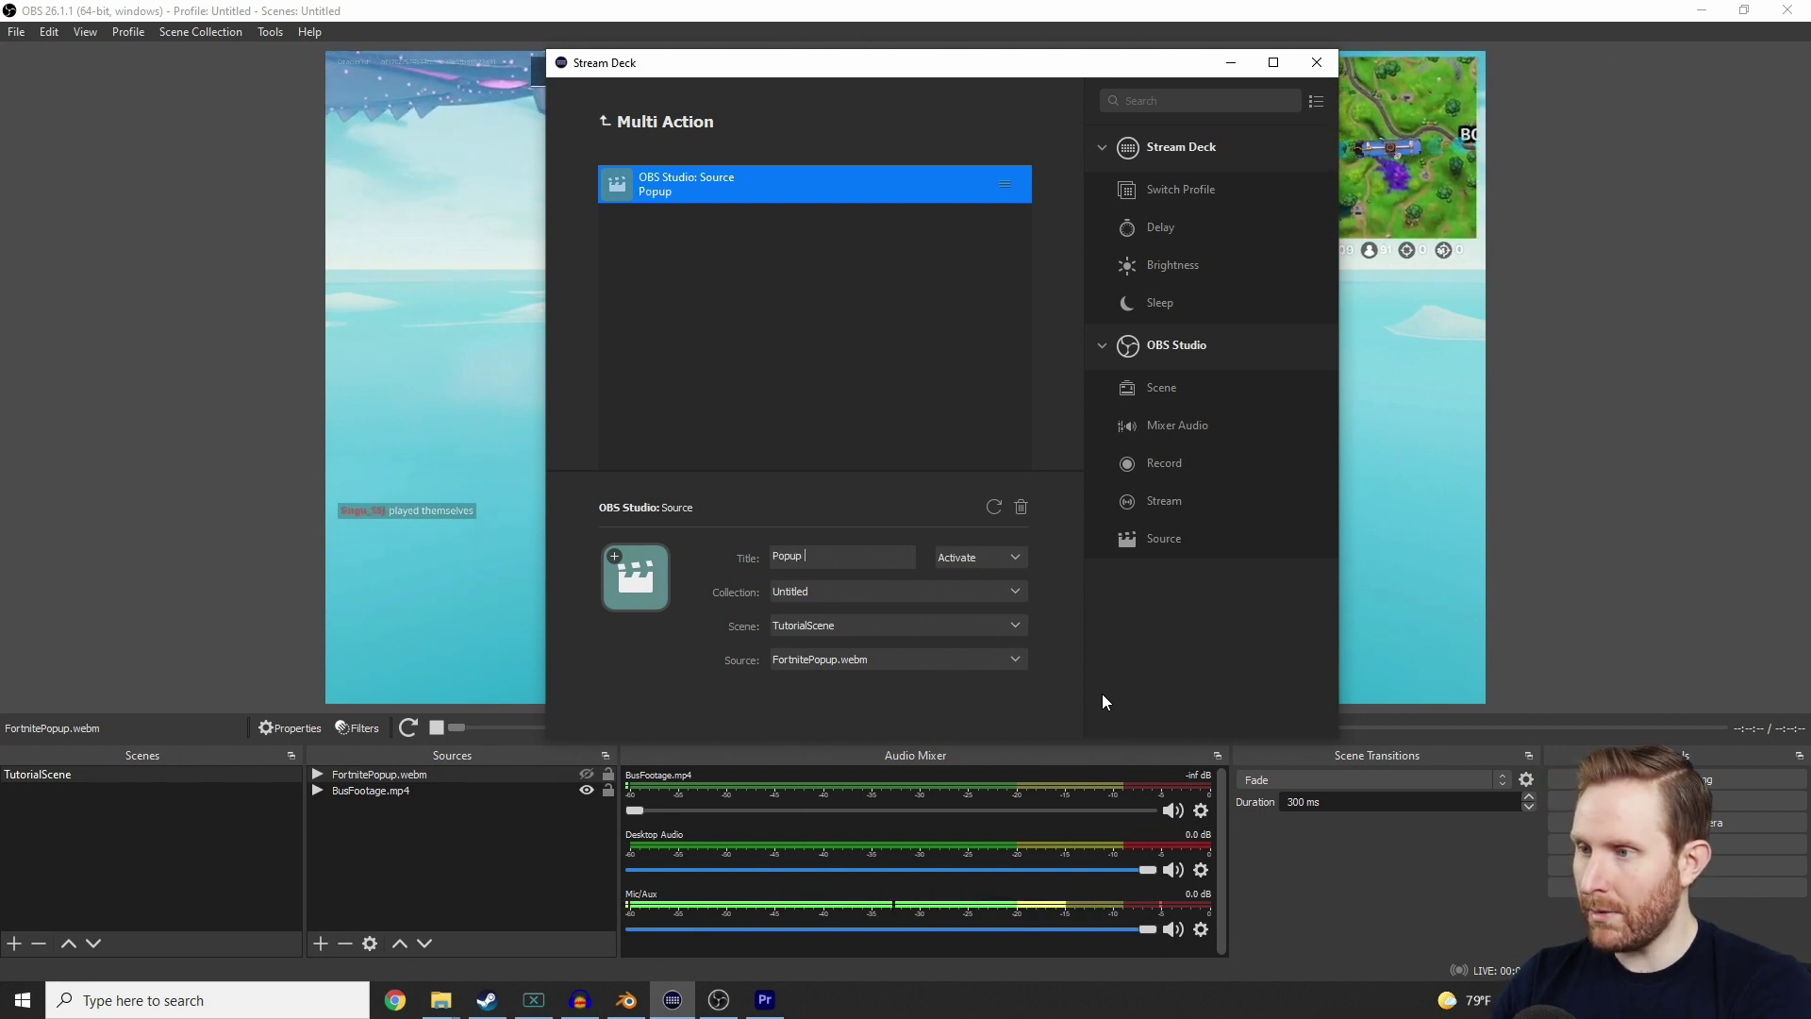
type("Unhide")
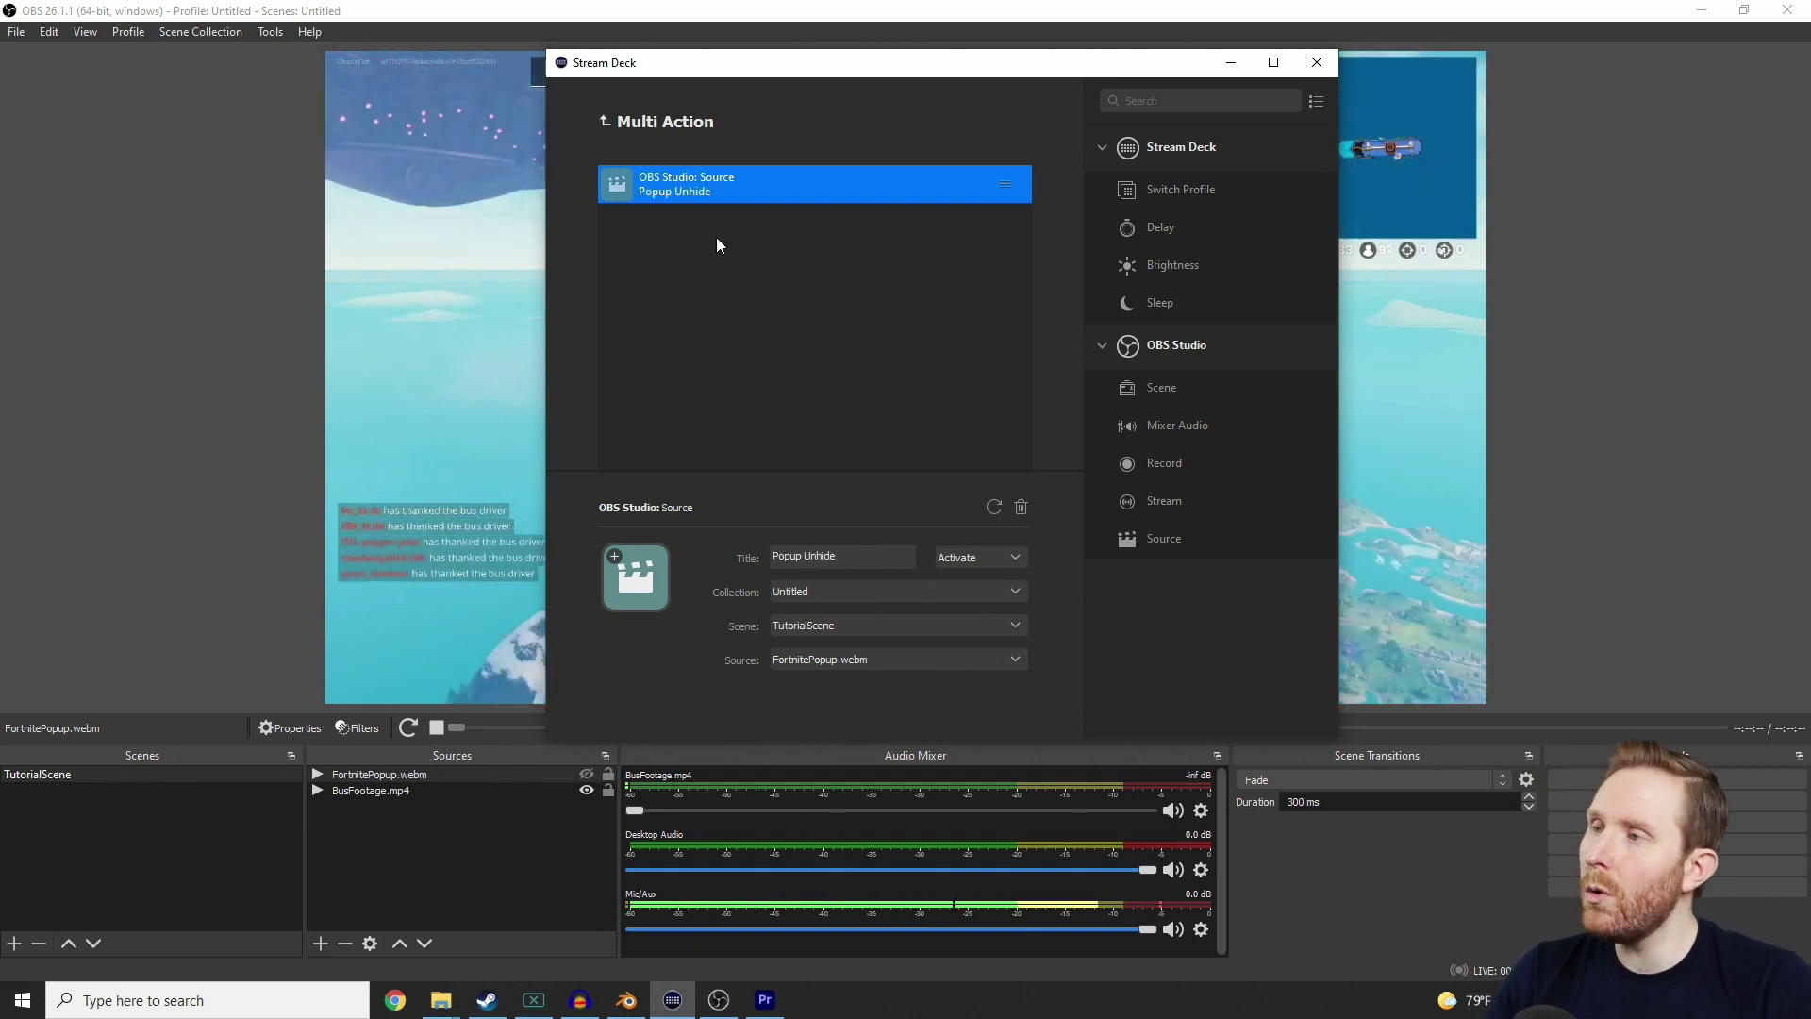
left_click(709, 281)
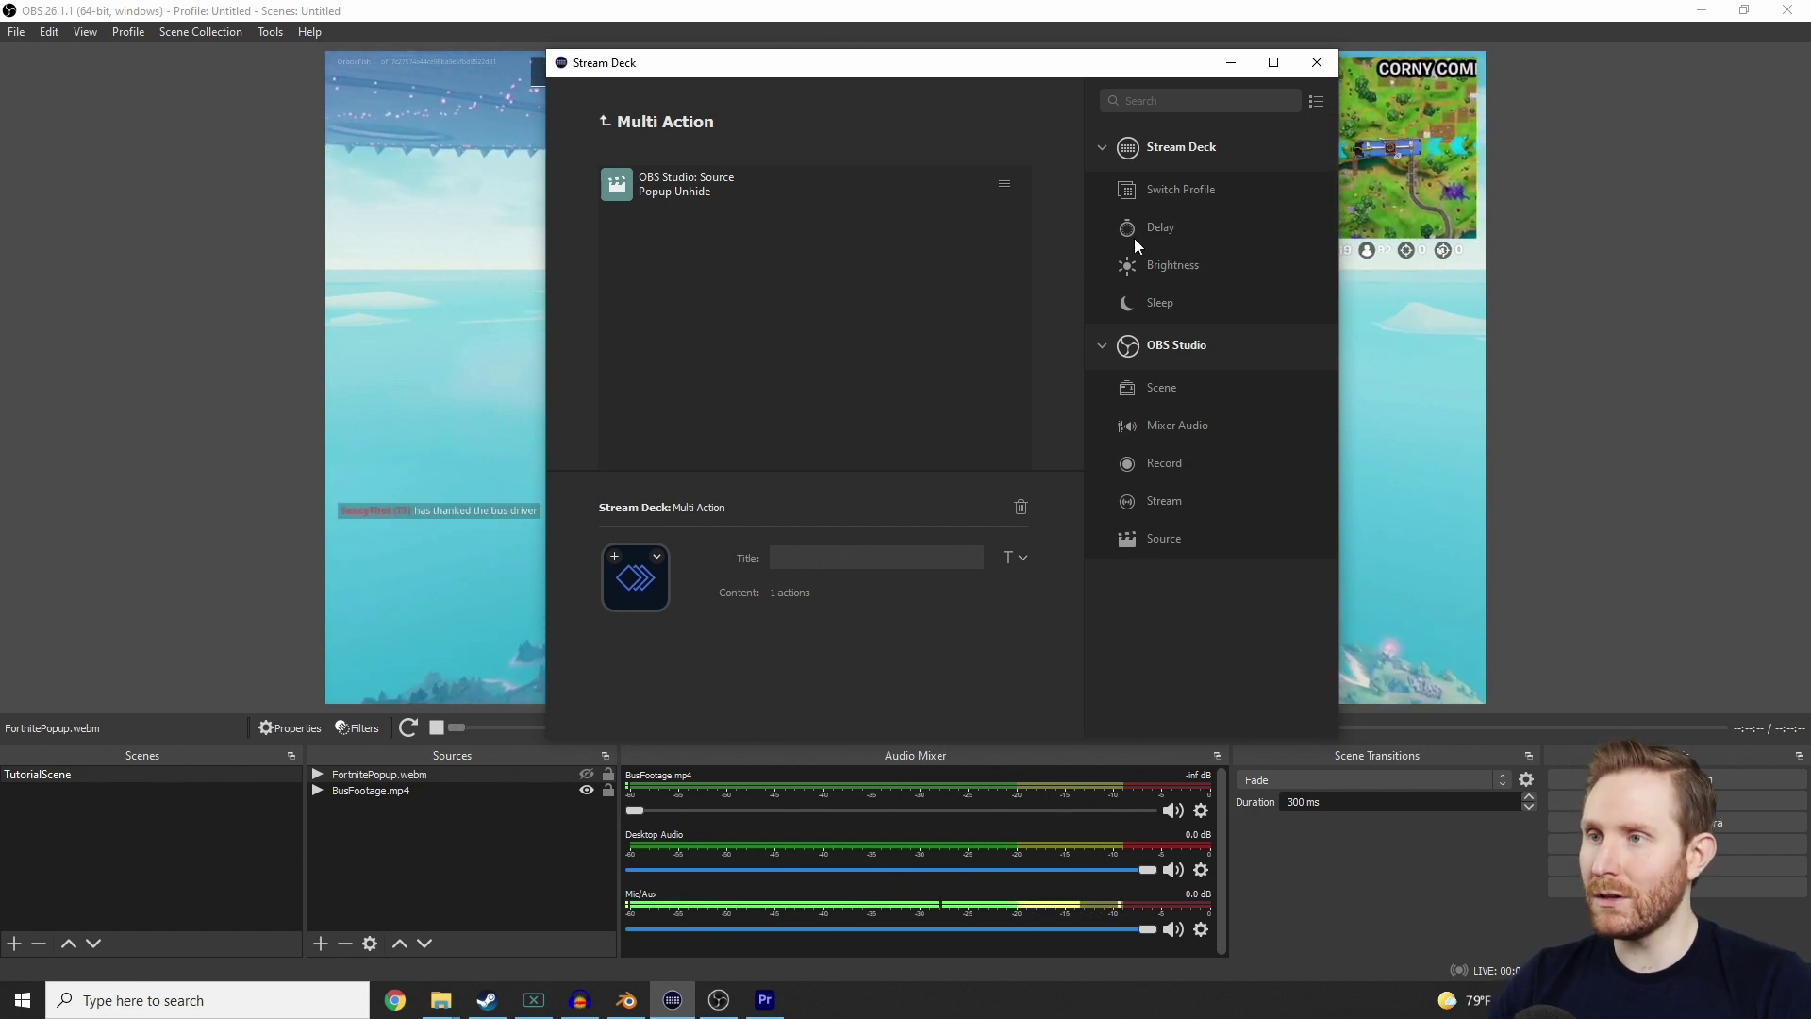
Step: Add a 4500 ms Delay step after Popup Unhide
left_click_drag(768, 286, 769, 292)
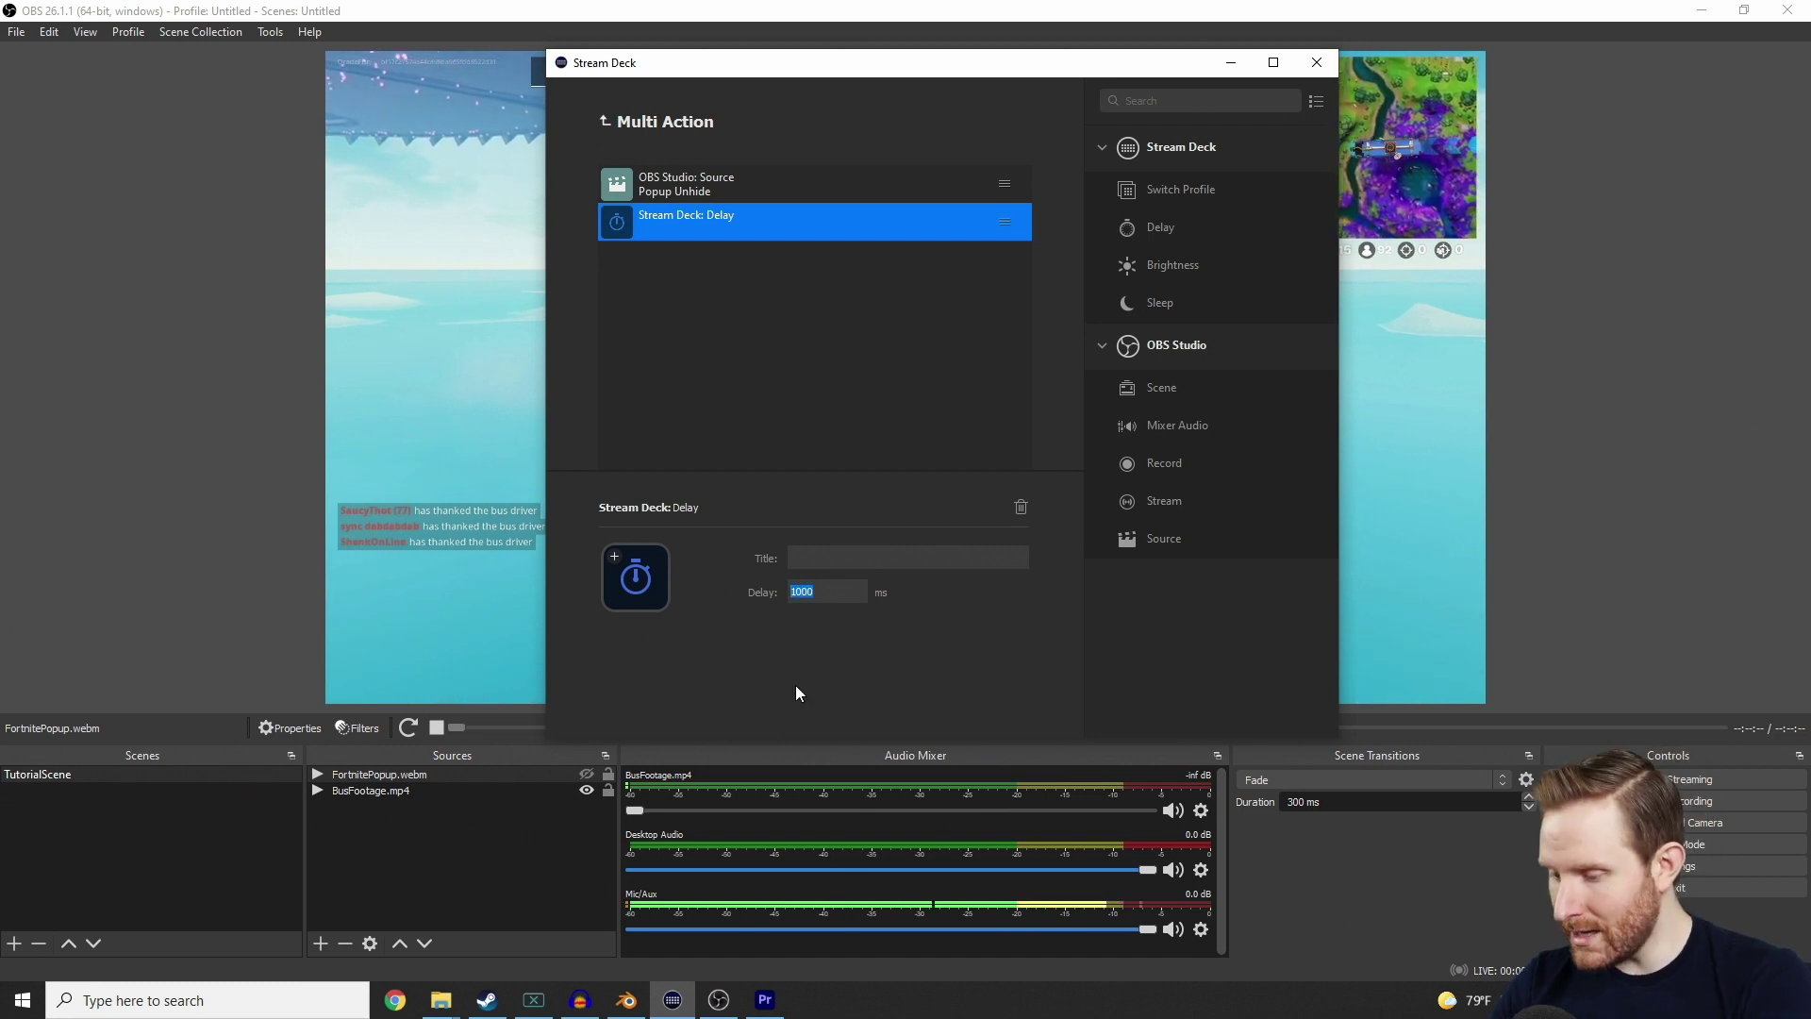
type("4500")
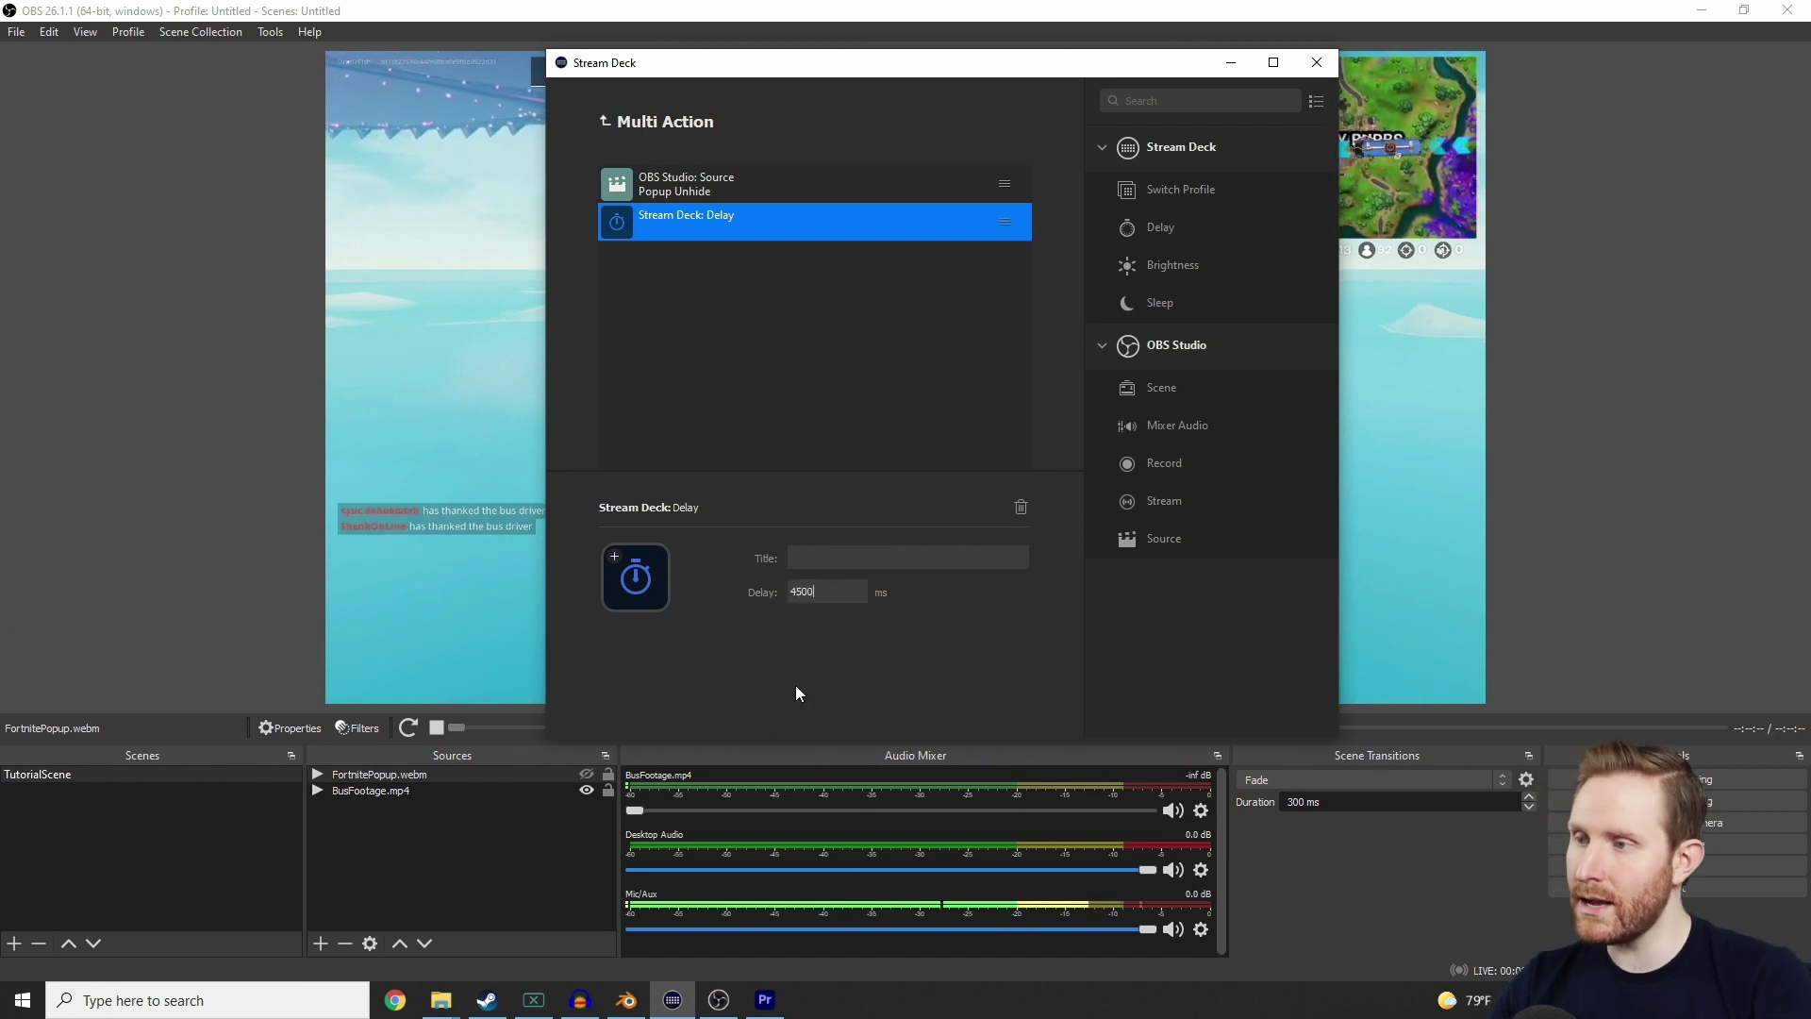
left_click(752, 446)
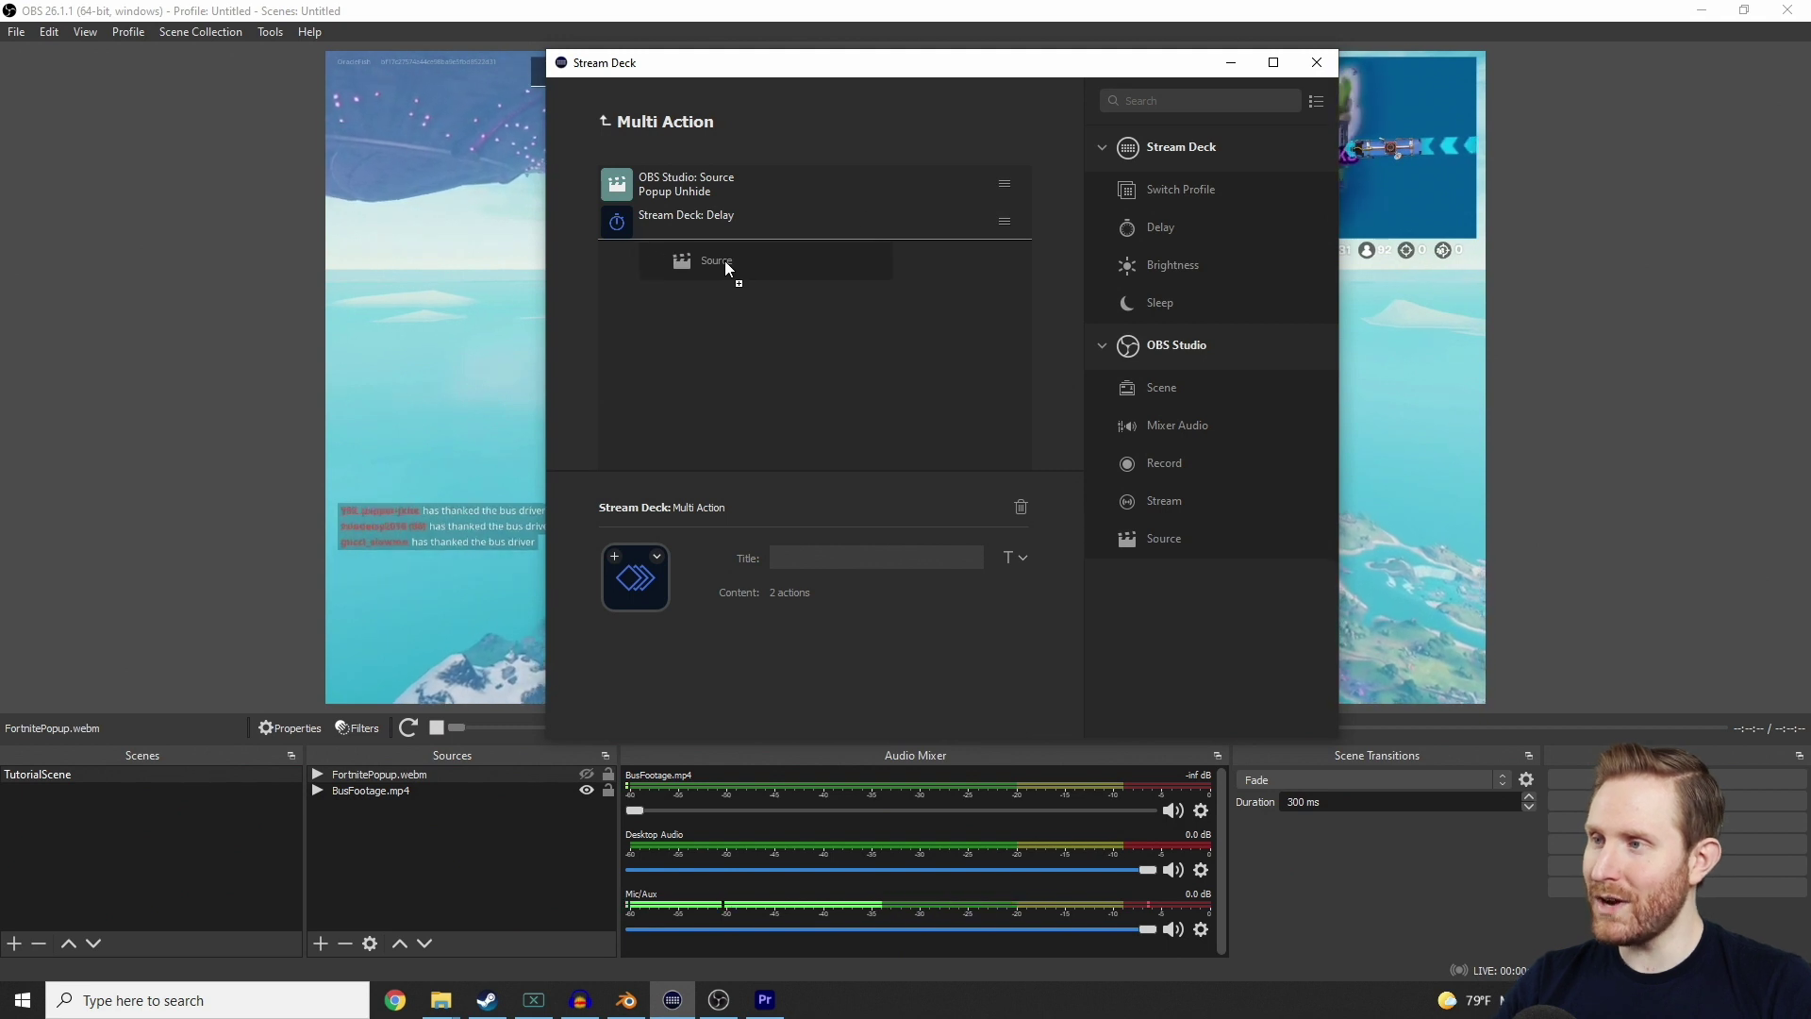
Step: Add a third source step, 'Popup Hide', that deactivates FortnitePopup.webm, then return to OBS
left_click_drag(703, 280, 691, 319)
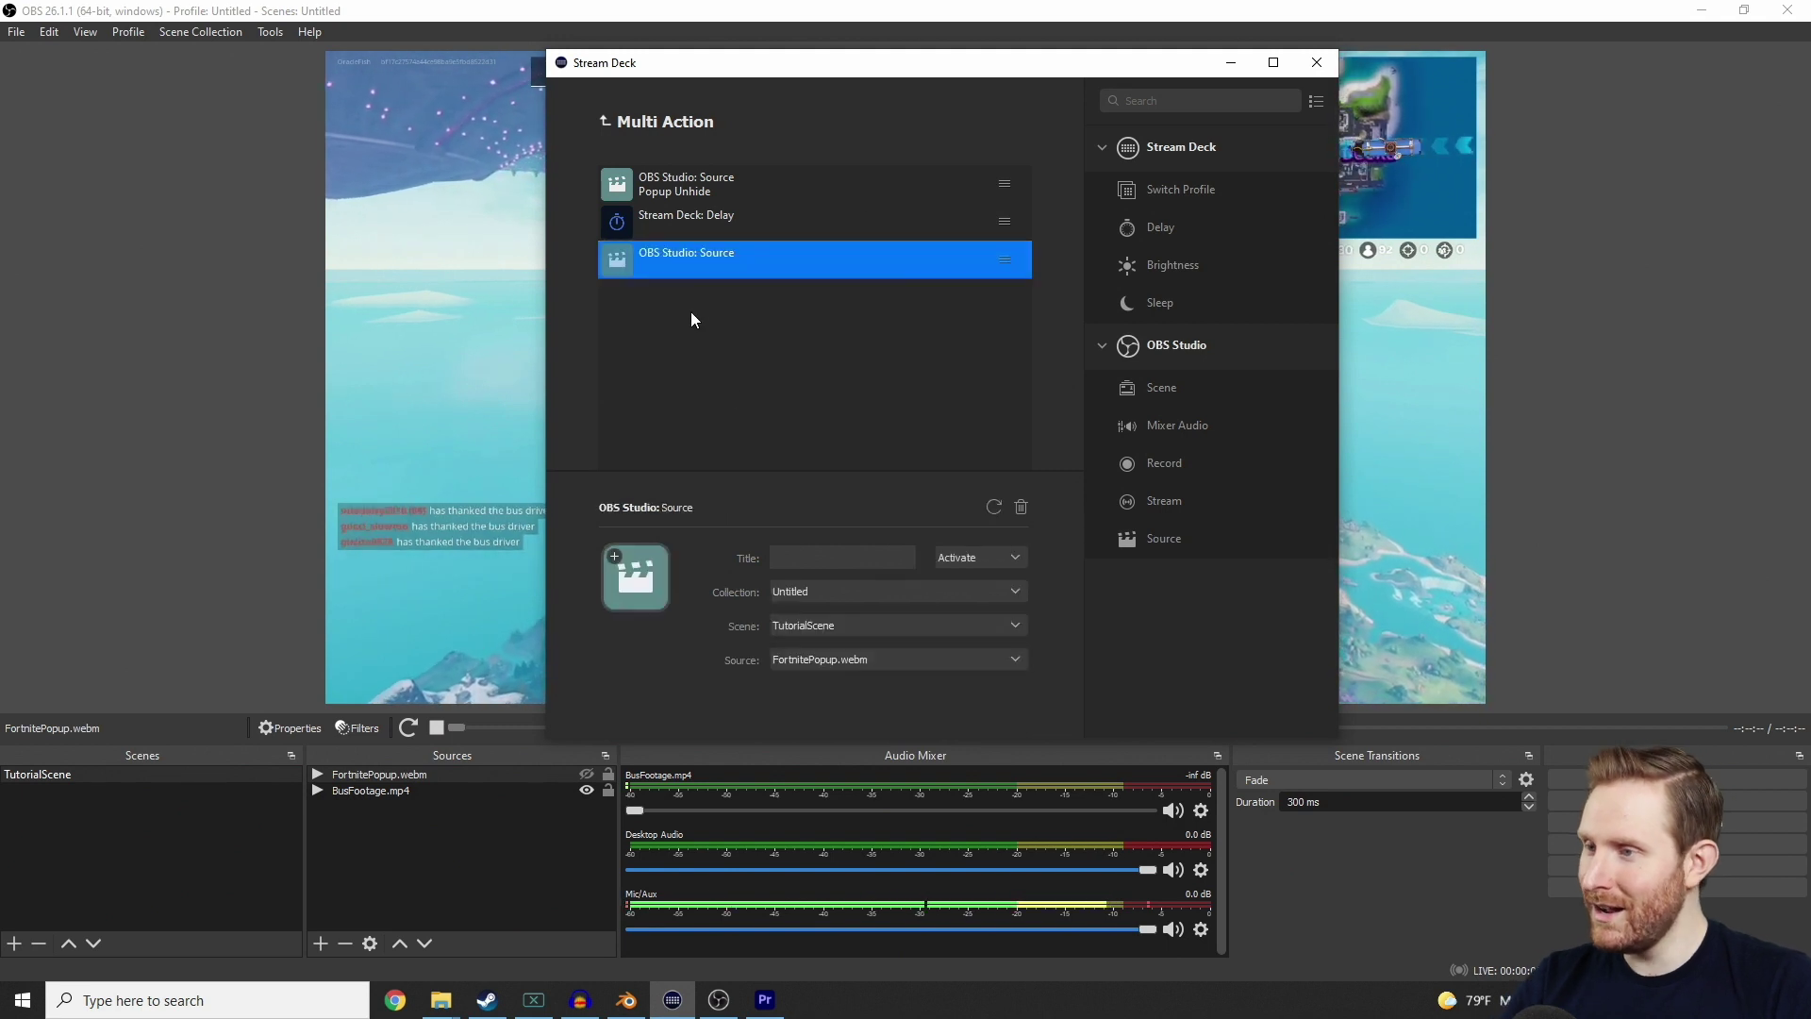
left_click(833, 558)
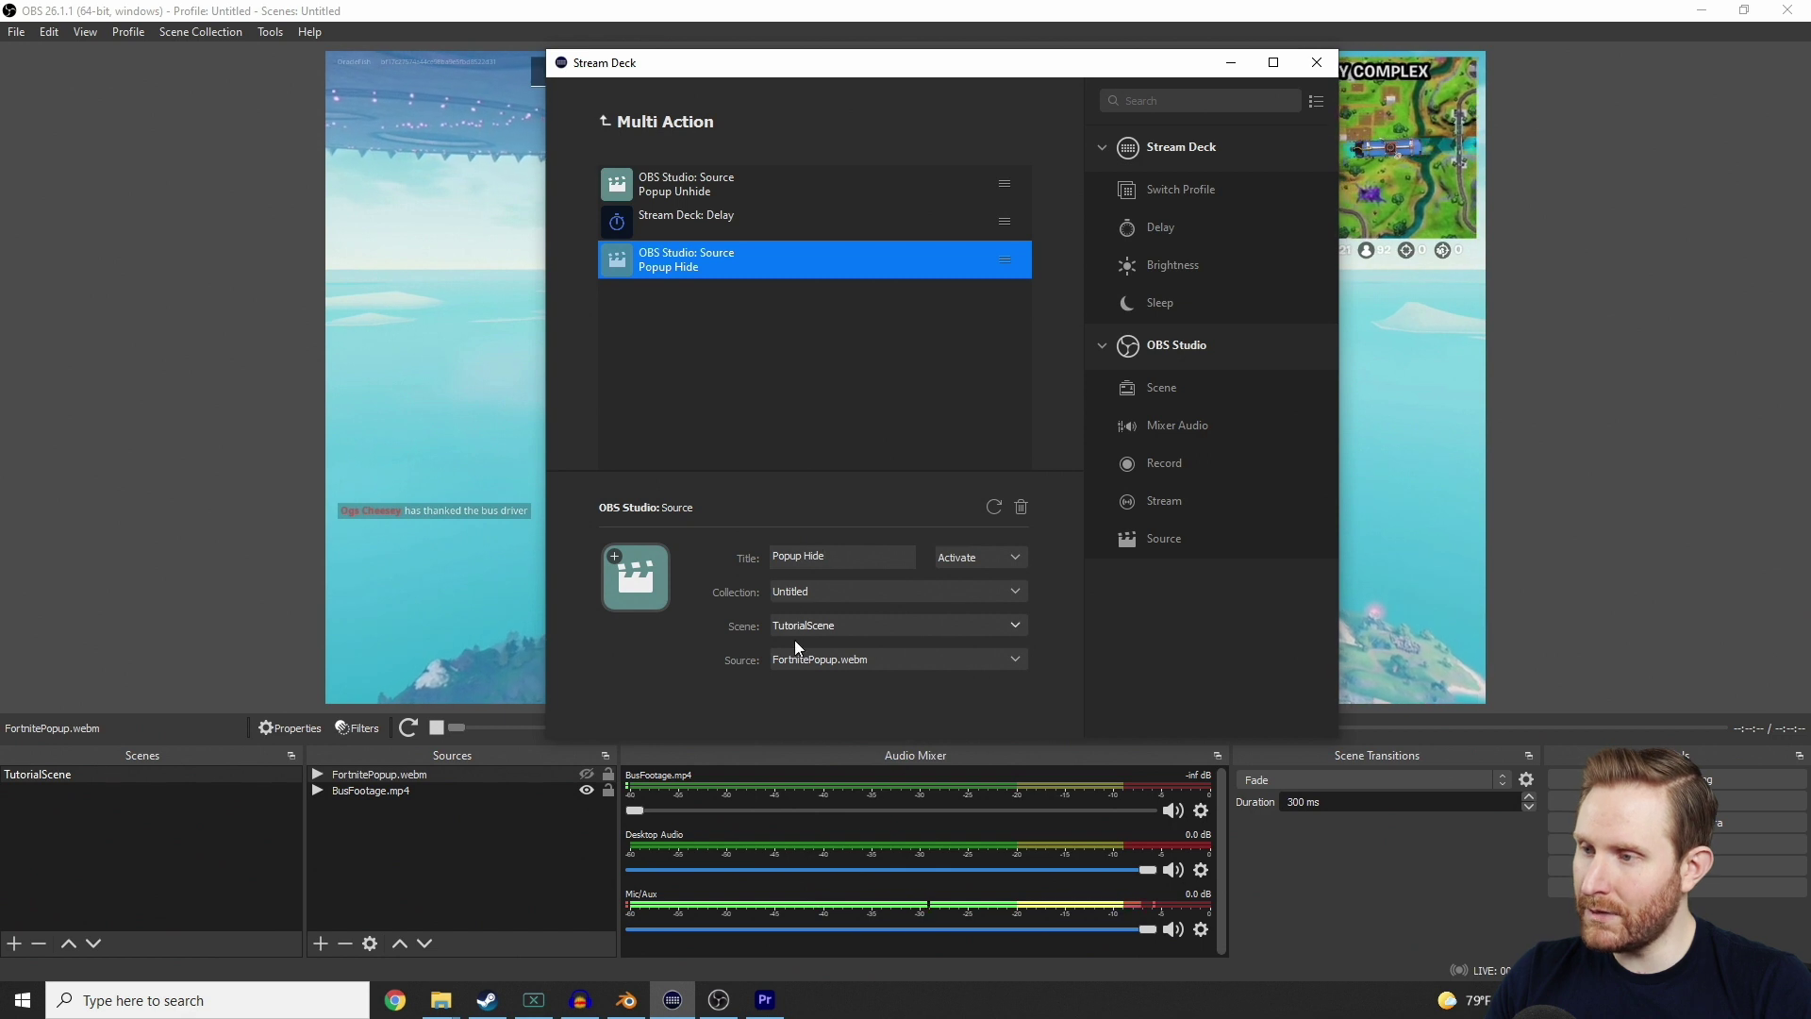
left_click(988, 557)
left_click(984, 602)
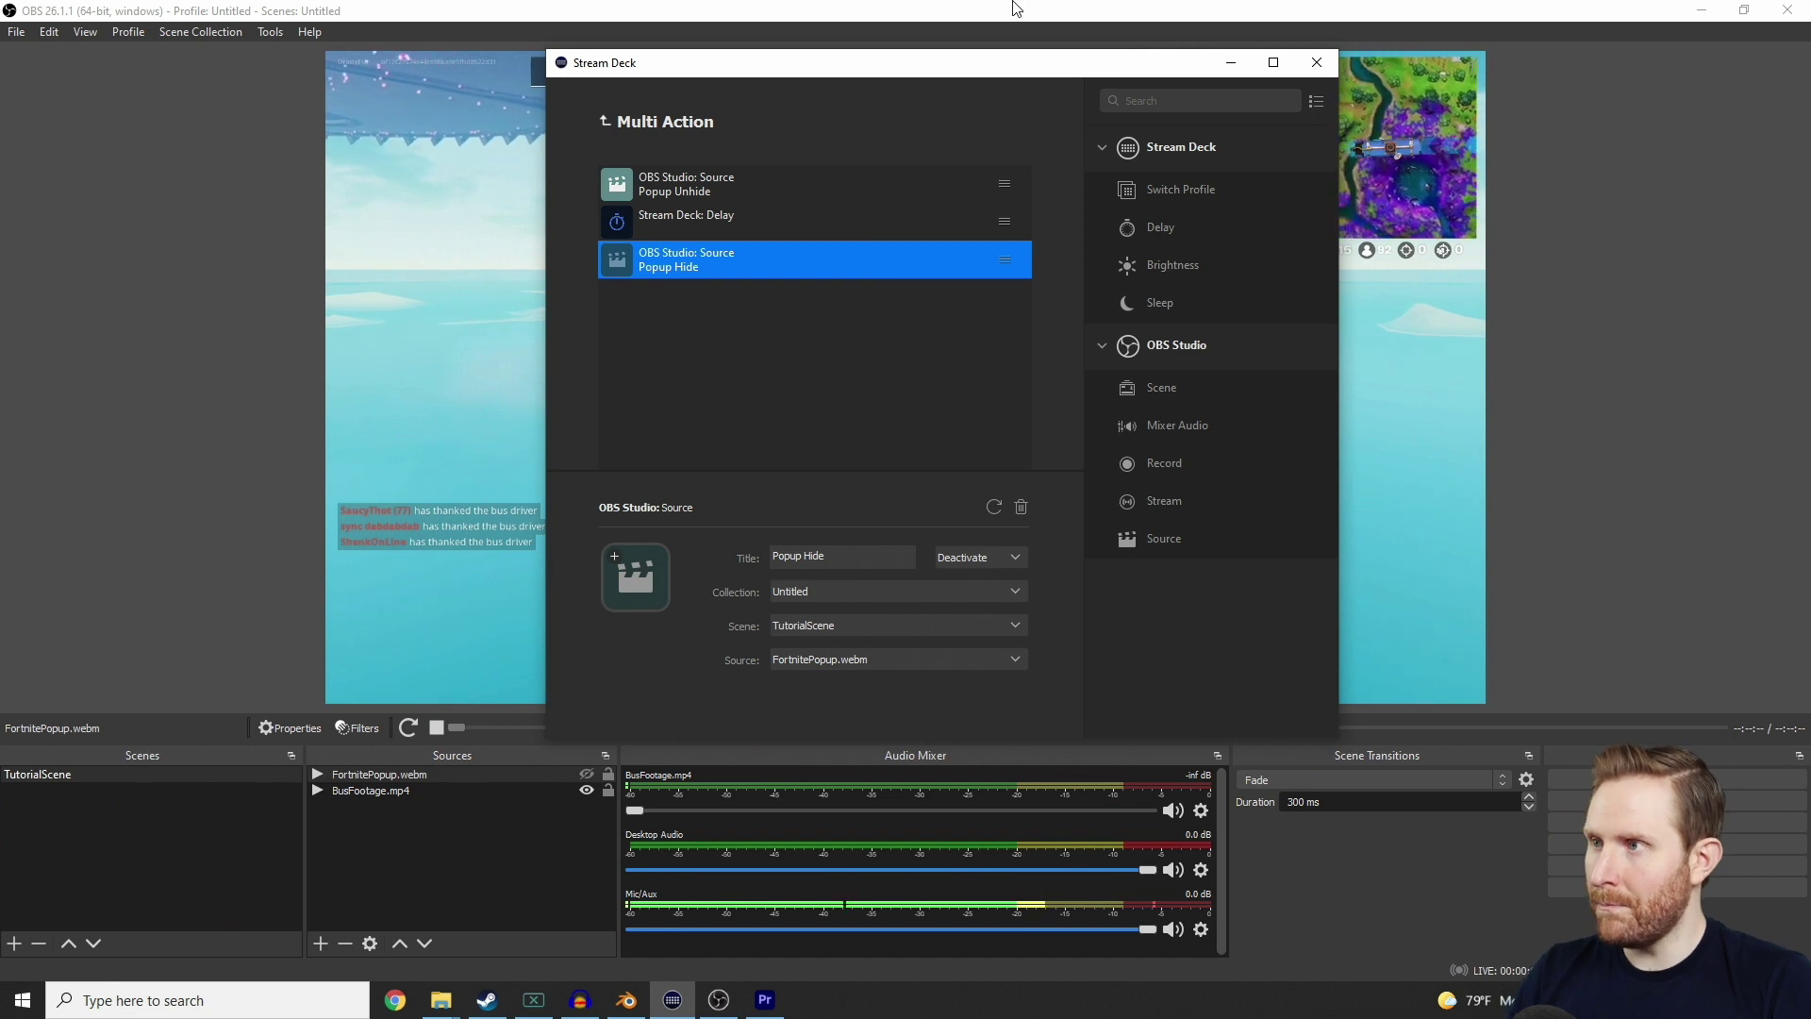
left_click(1173, 42)
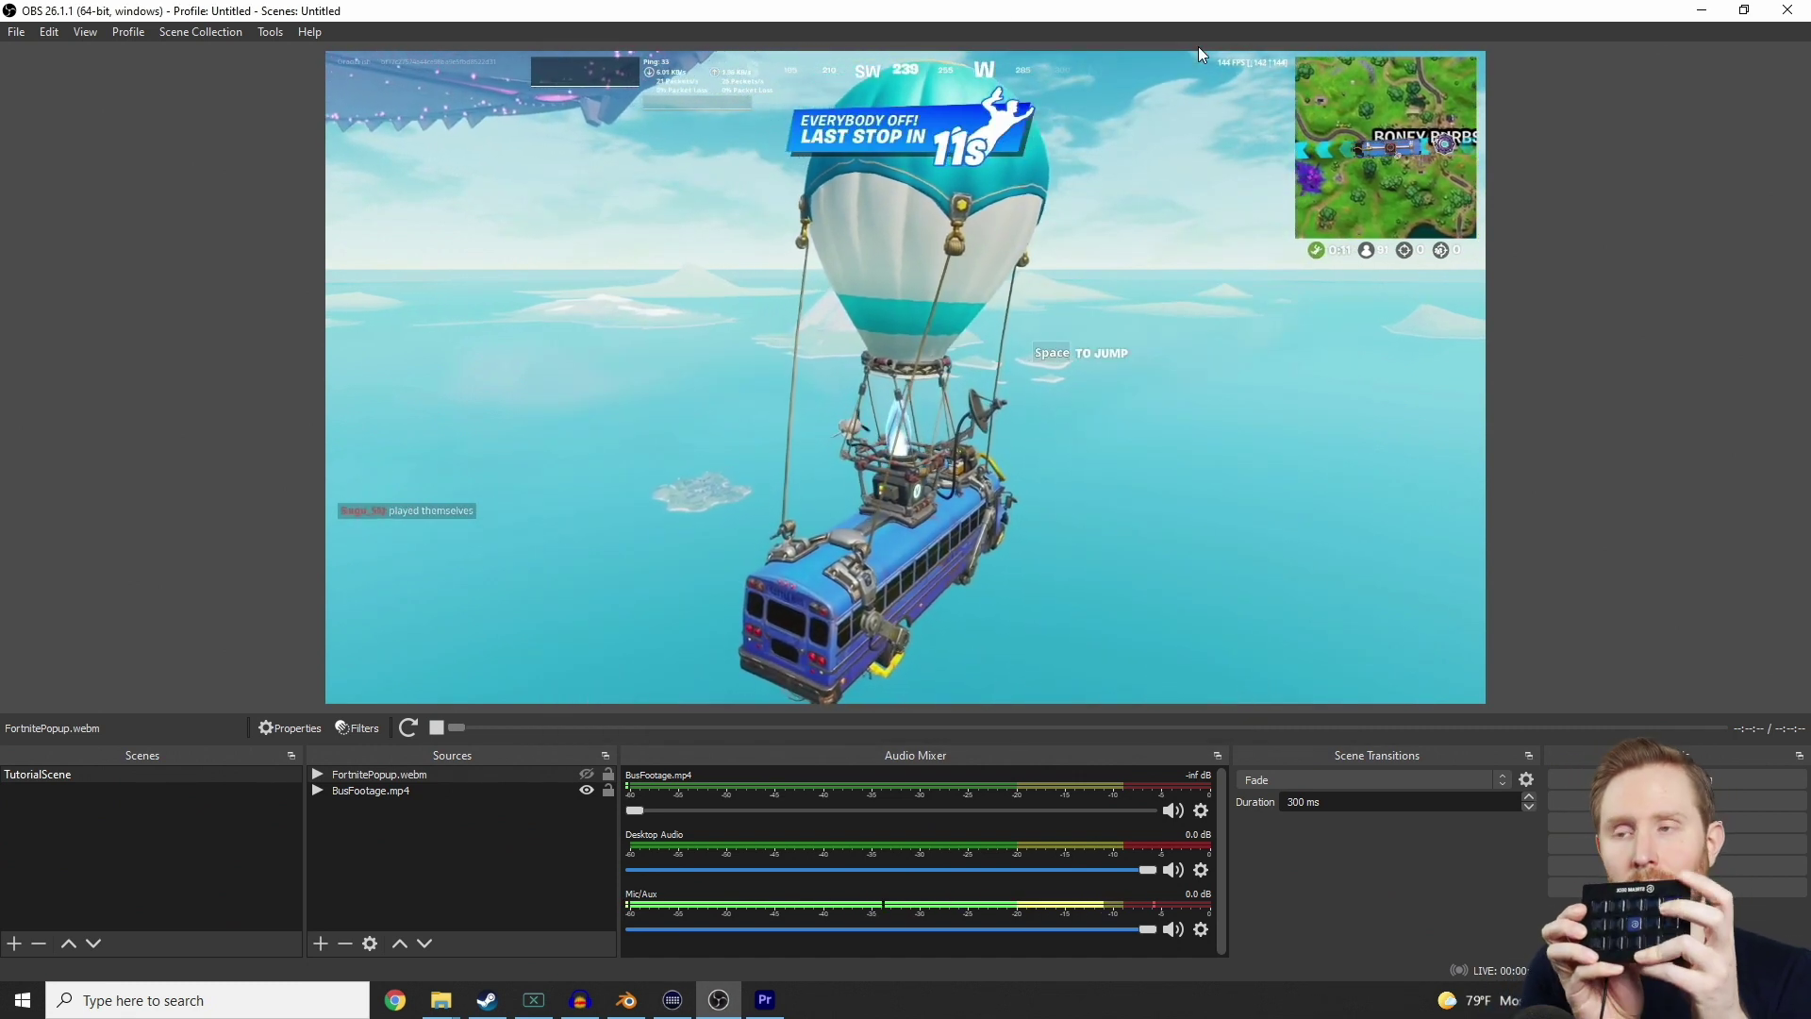
Step: Test the popup Stream Deck key (F13) twice, hiding the source between runs, then switch to Premiere
key("F13")
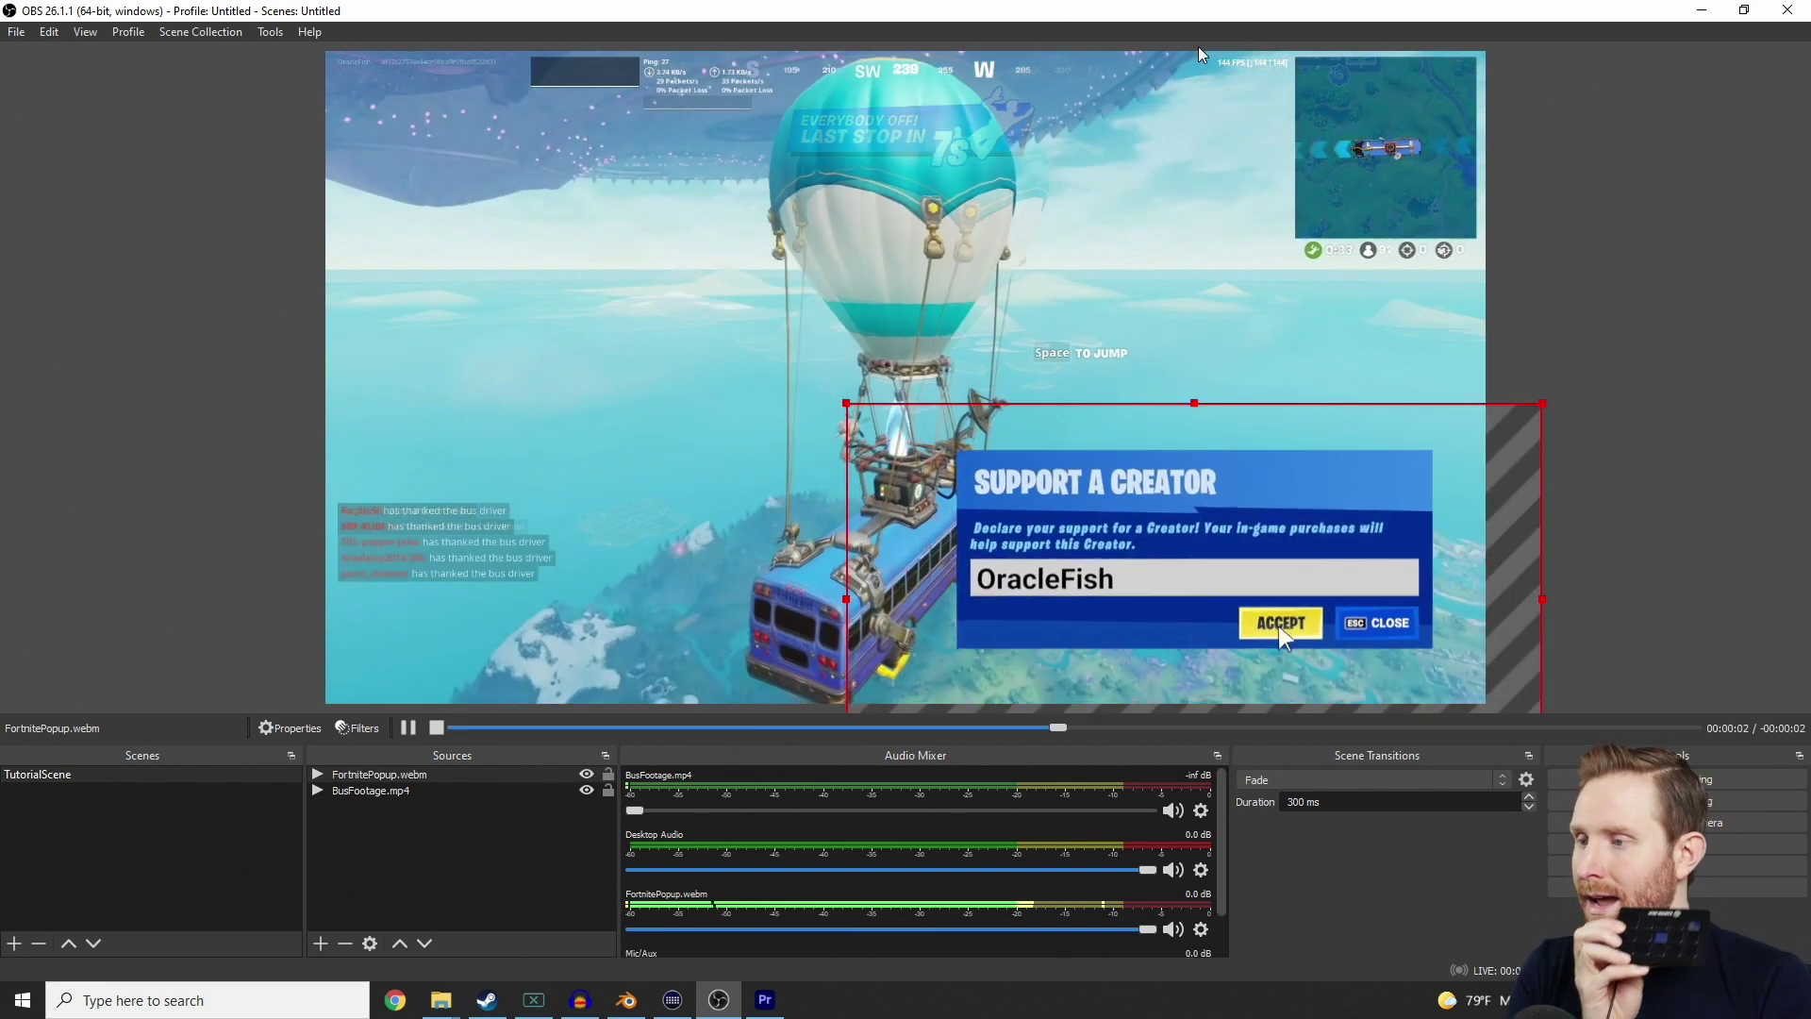
left_click(586, 774)
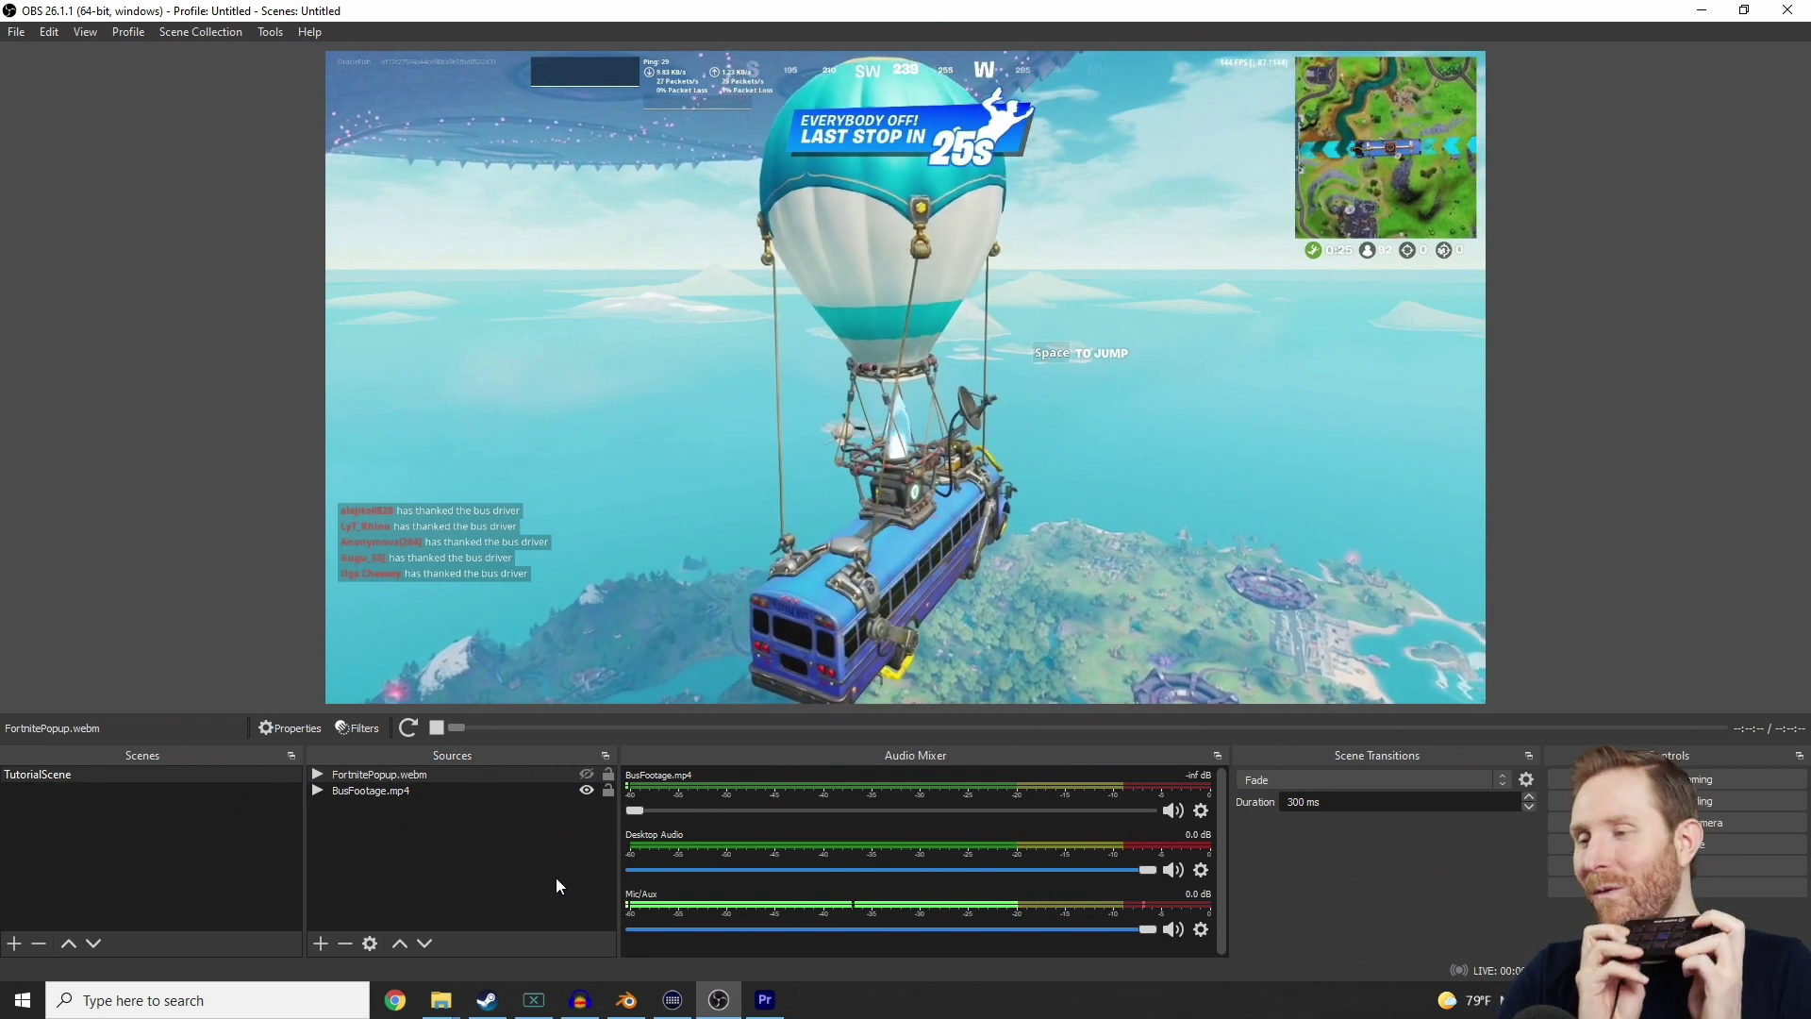
key("F13")
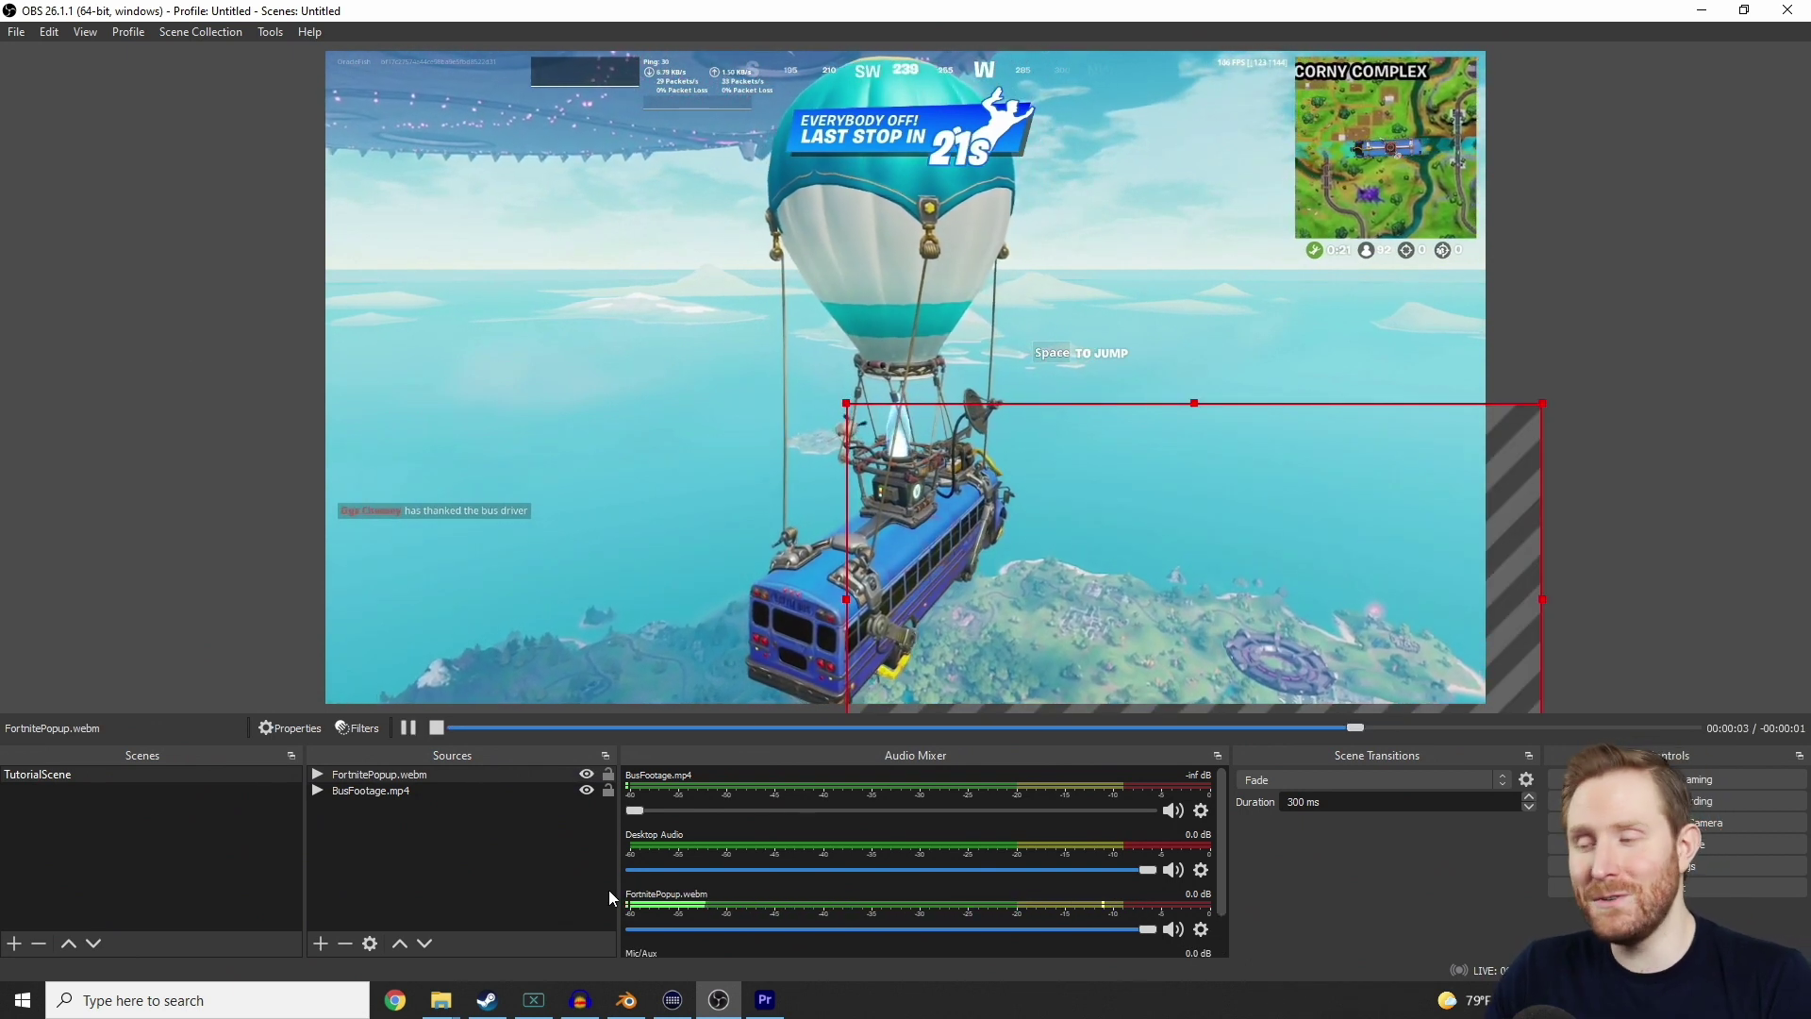
key("F14")
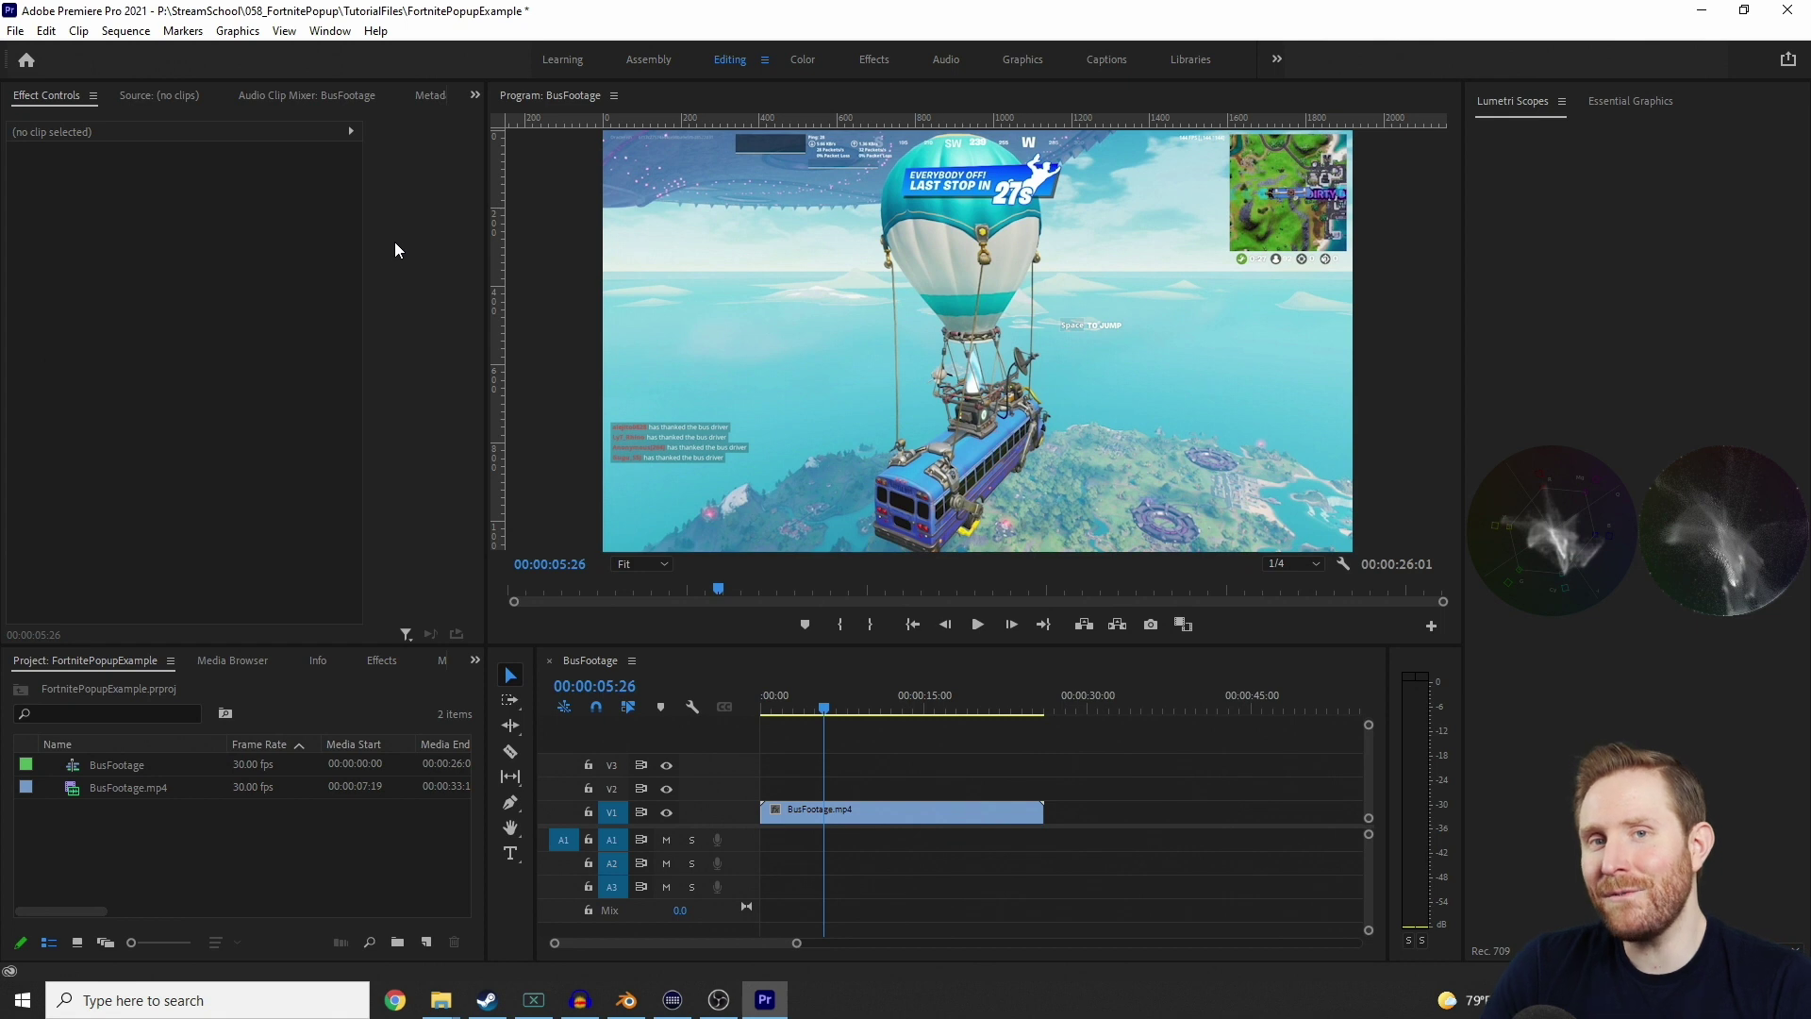
Step: Import FortnitePopup.001.png with Image Sequence ticked via File > Import
left_click(15, 30)
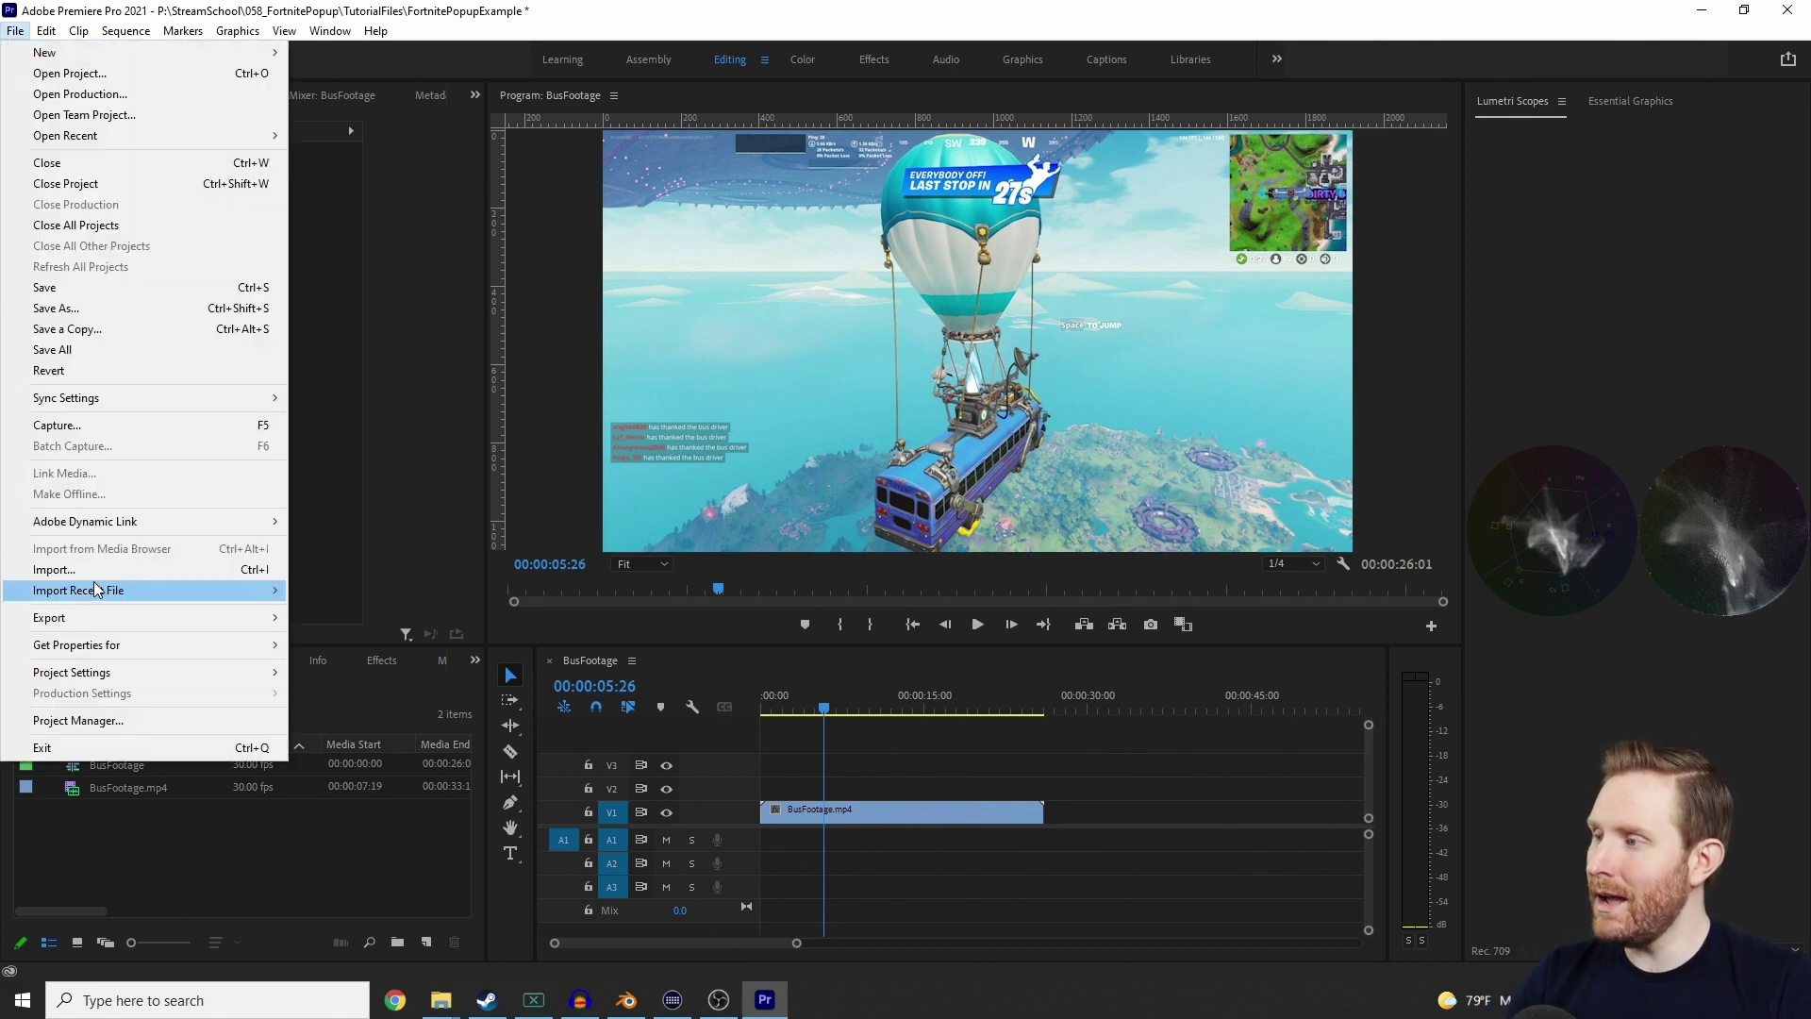
left_click(88, 572)
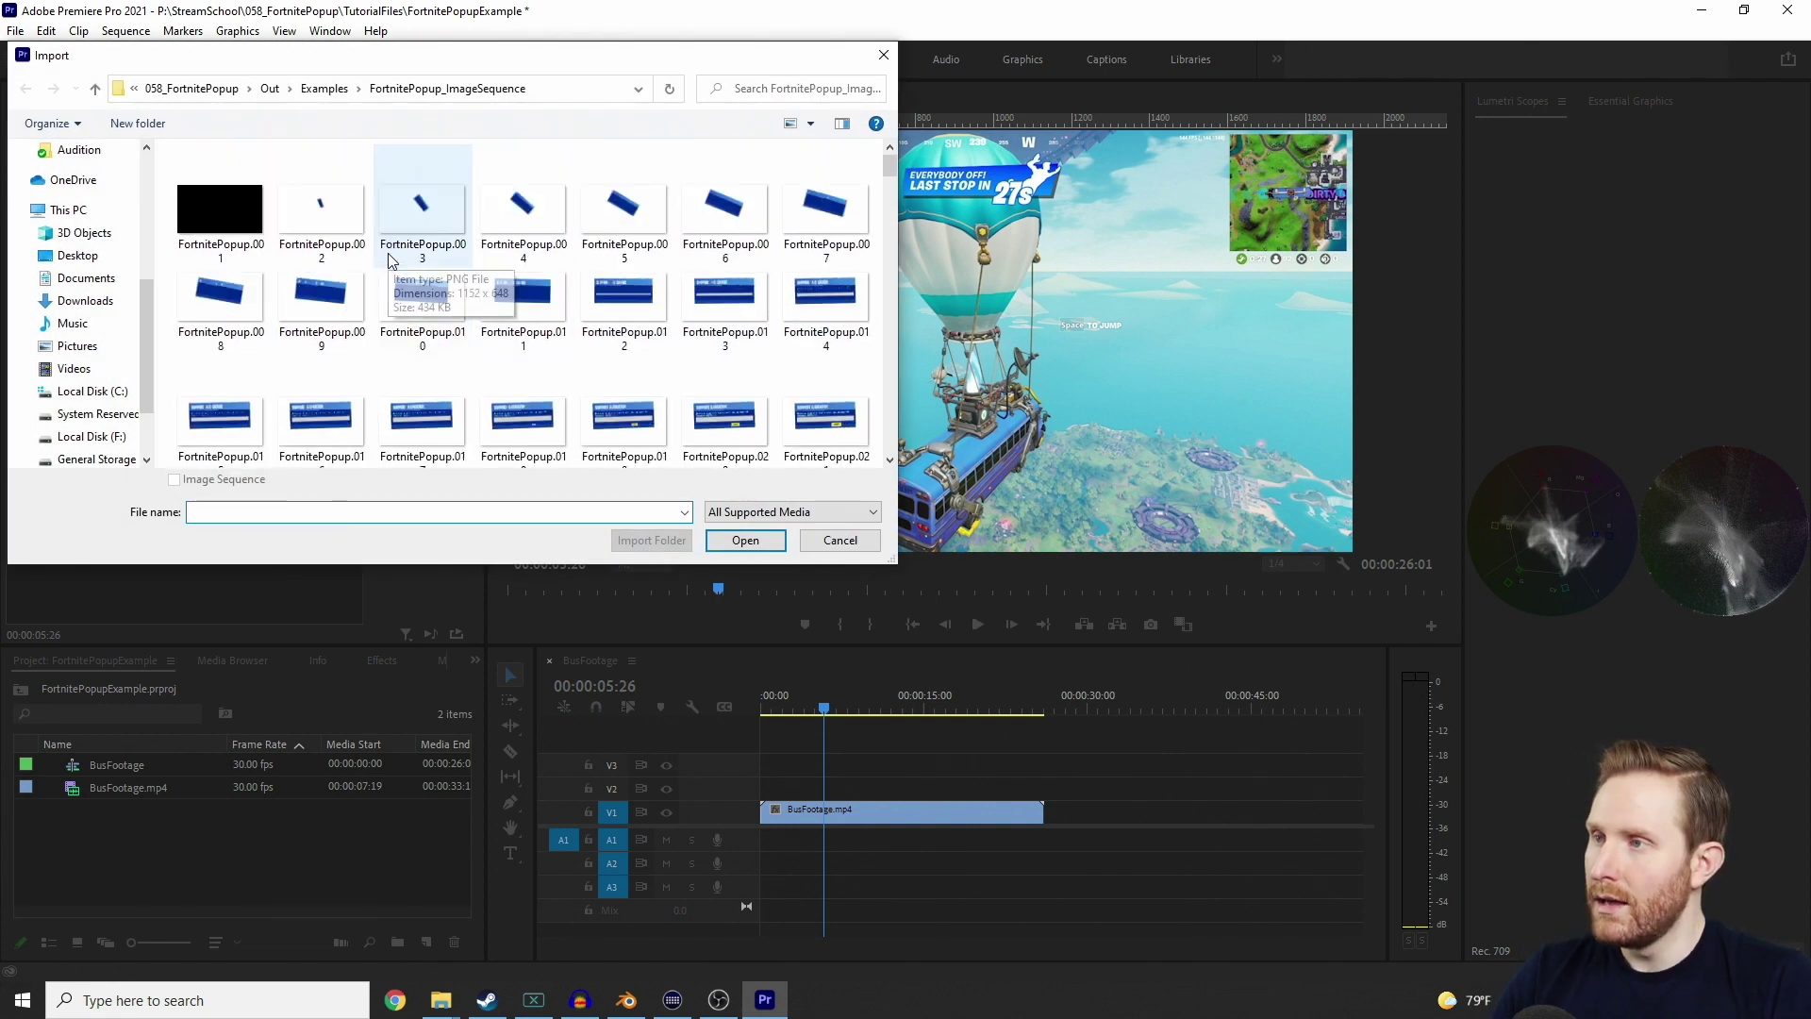
left_click(215, 234)
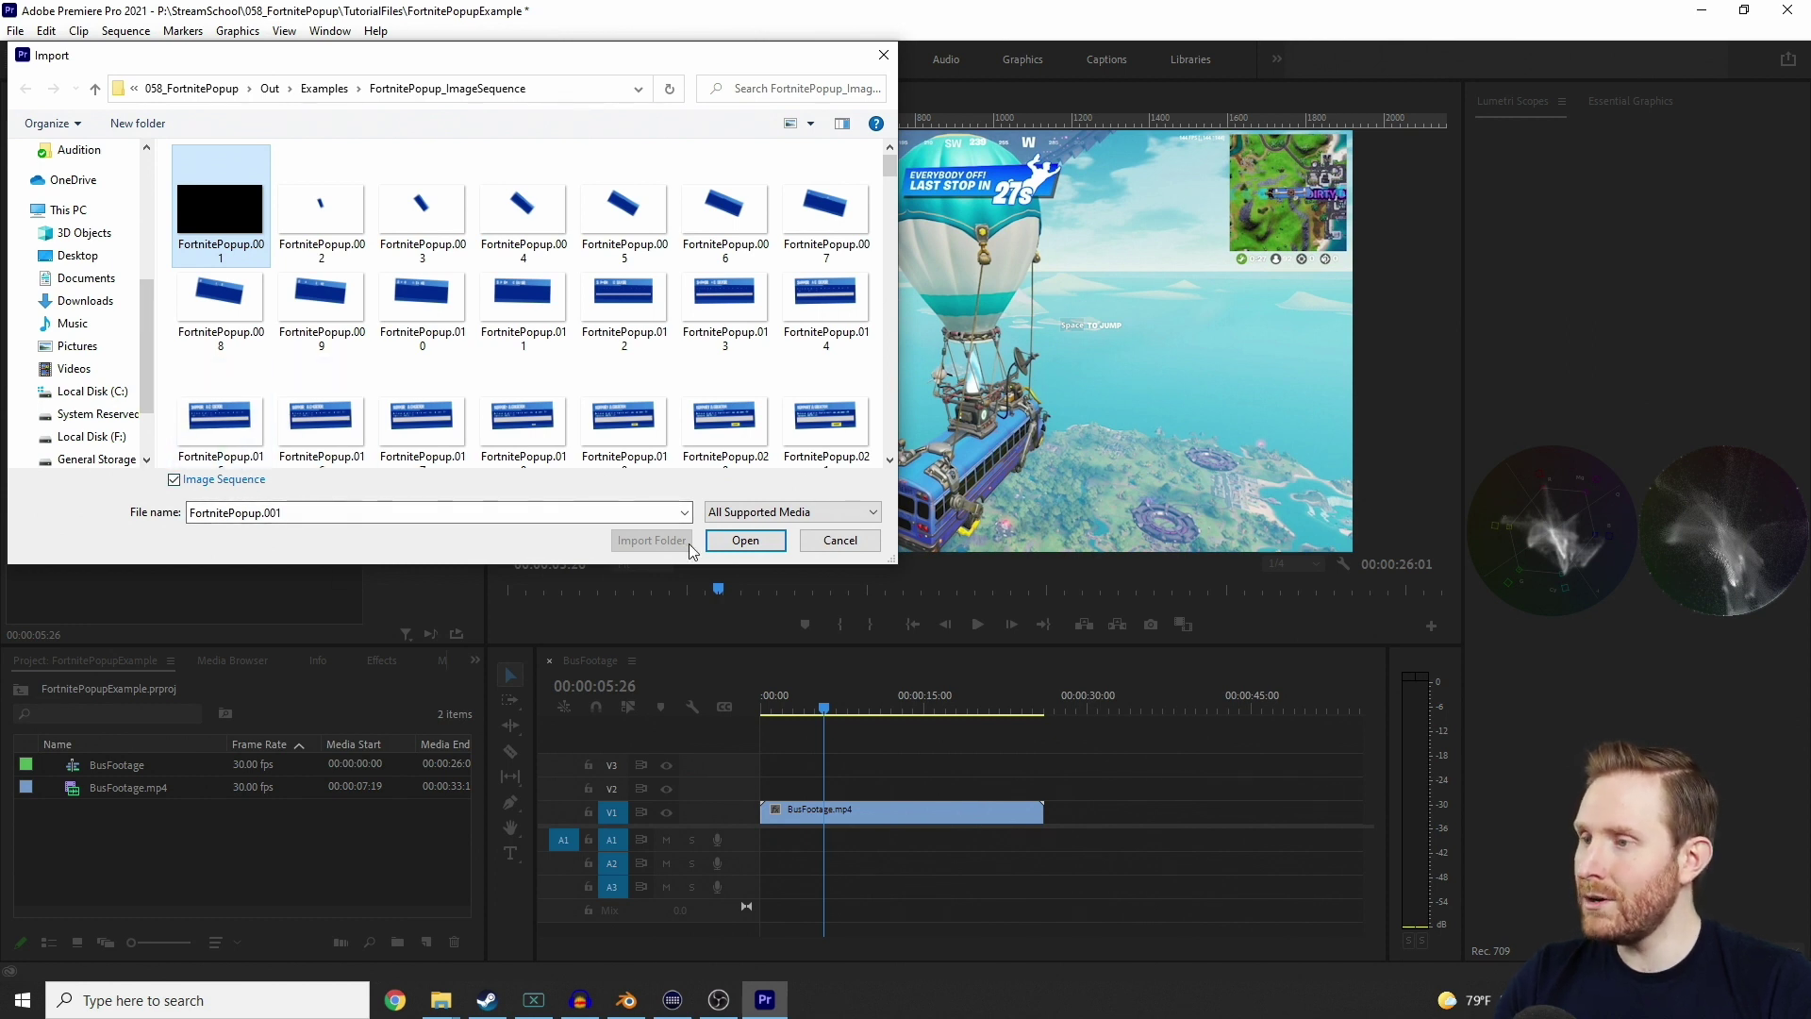
left_click(745, 542)
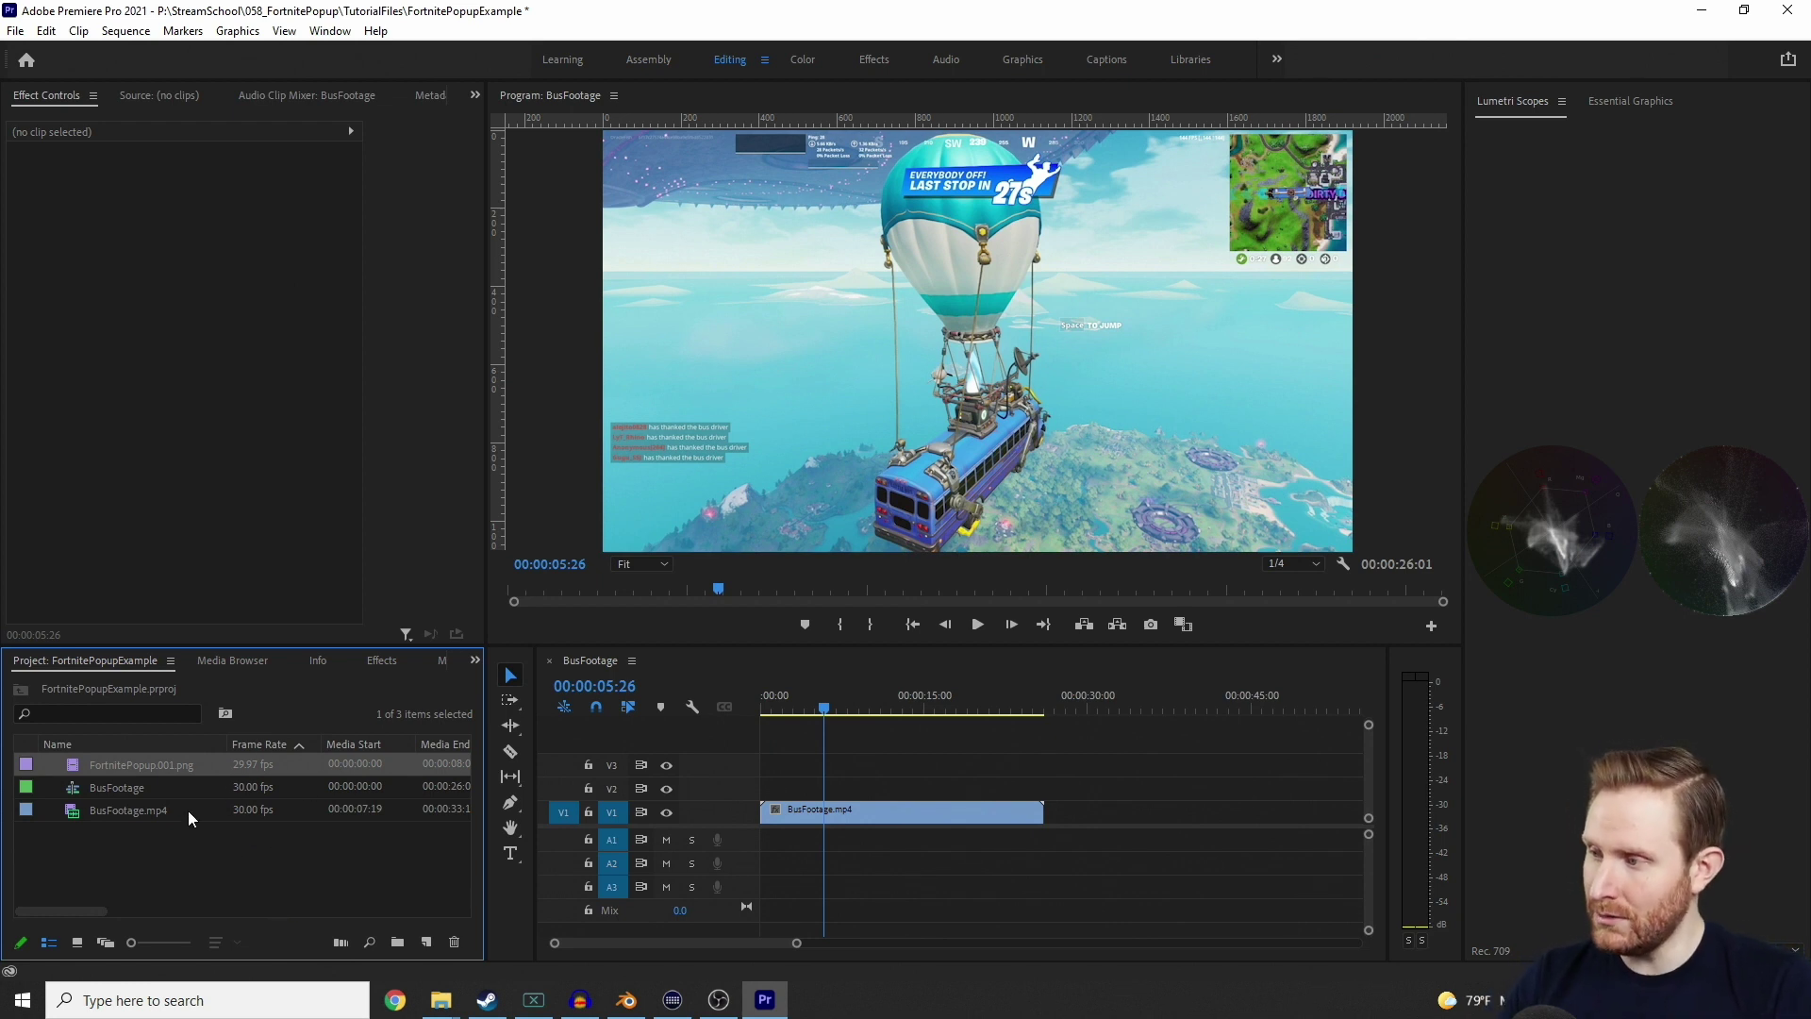
Step: Interpret the FortnitePopup.001.png sequence with 'Assume this frame rate' set to 60 fps
right_click(160, 768)
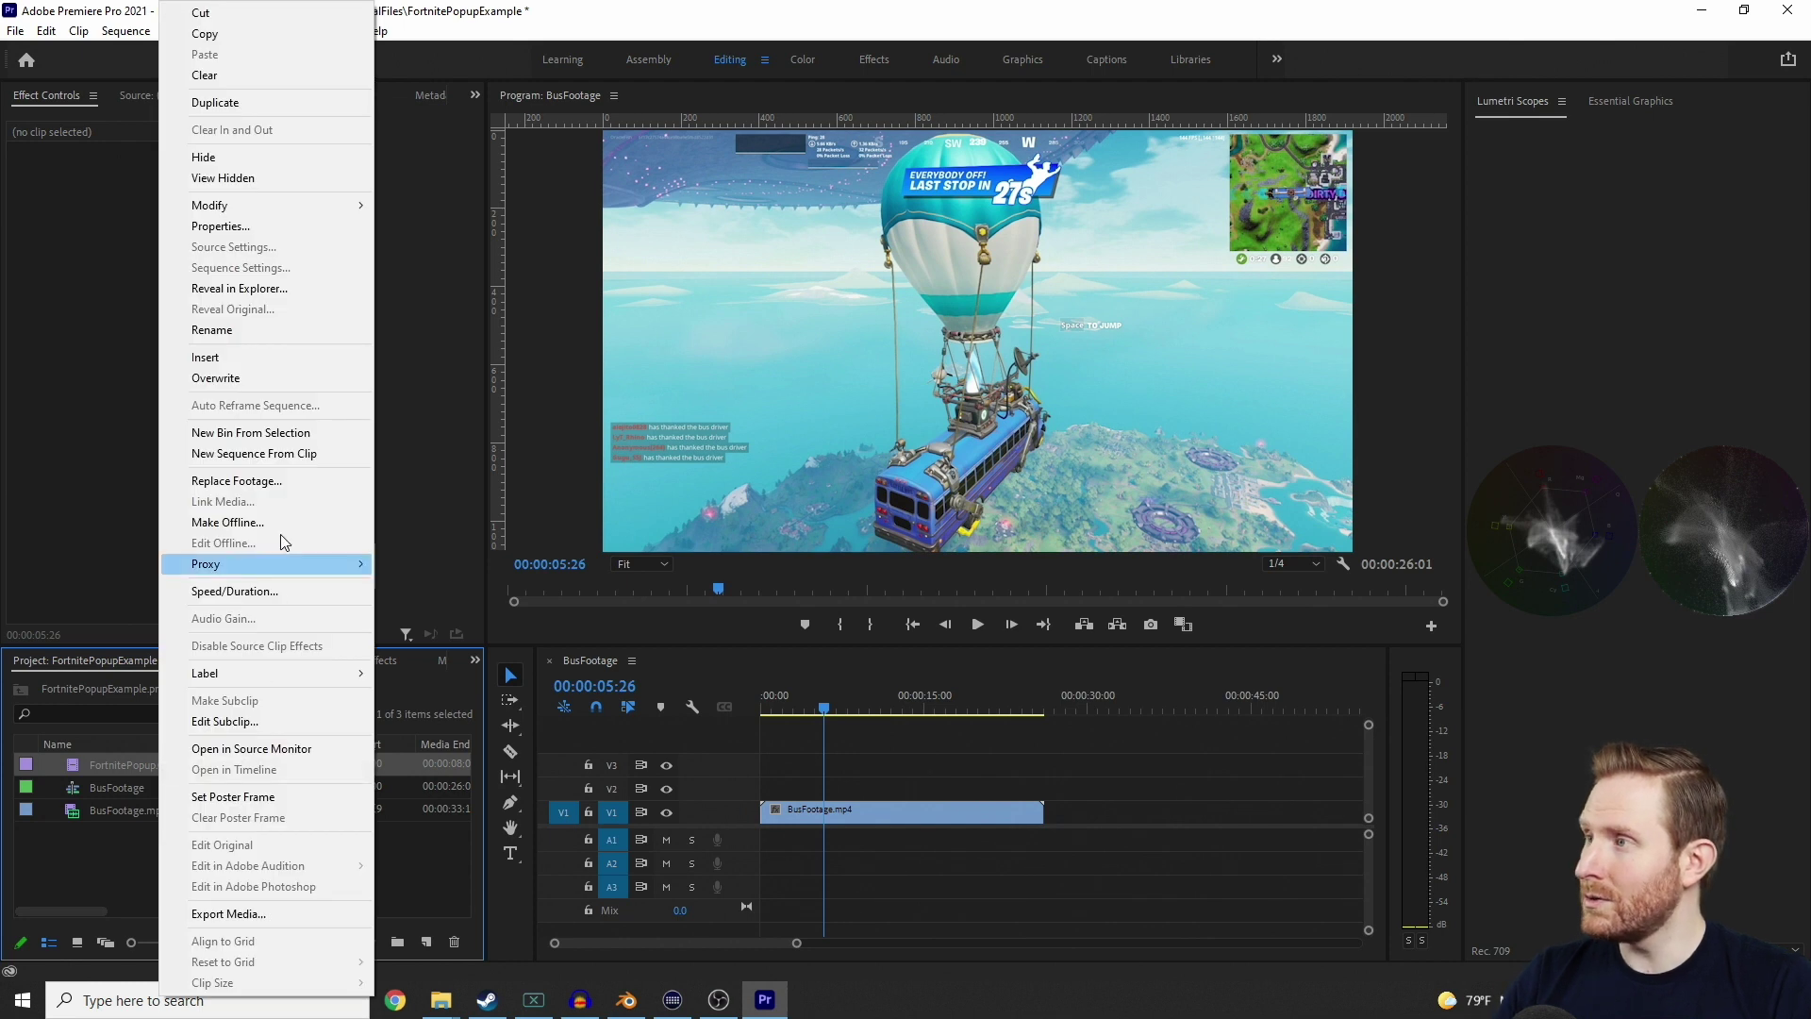
mouse_move(285, 206)
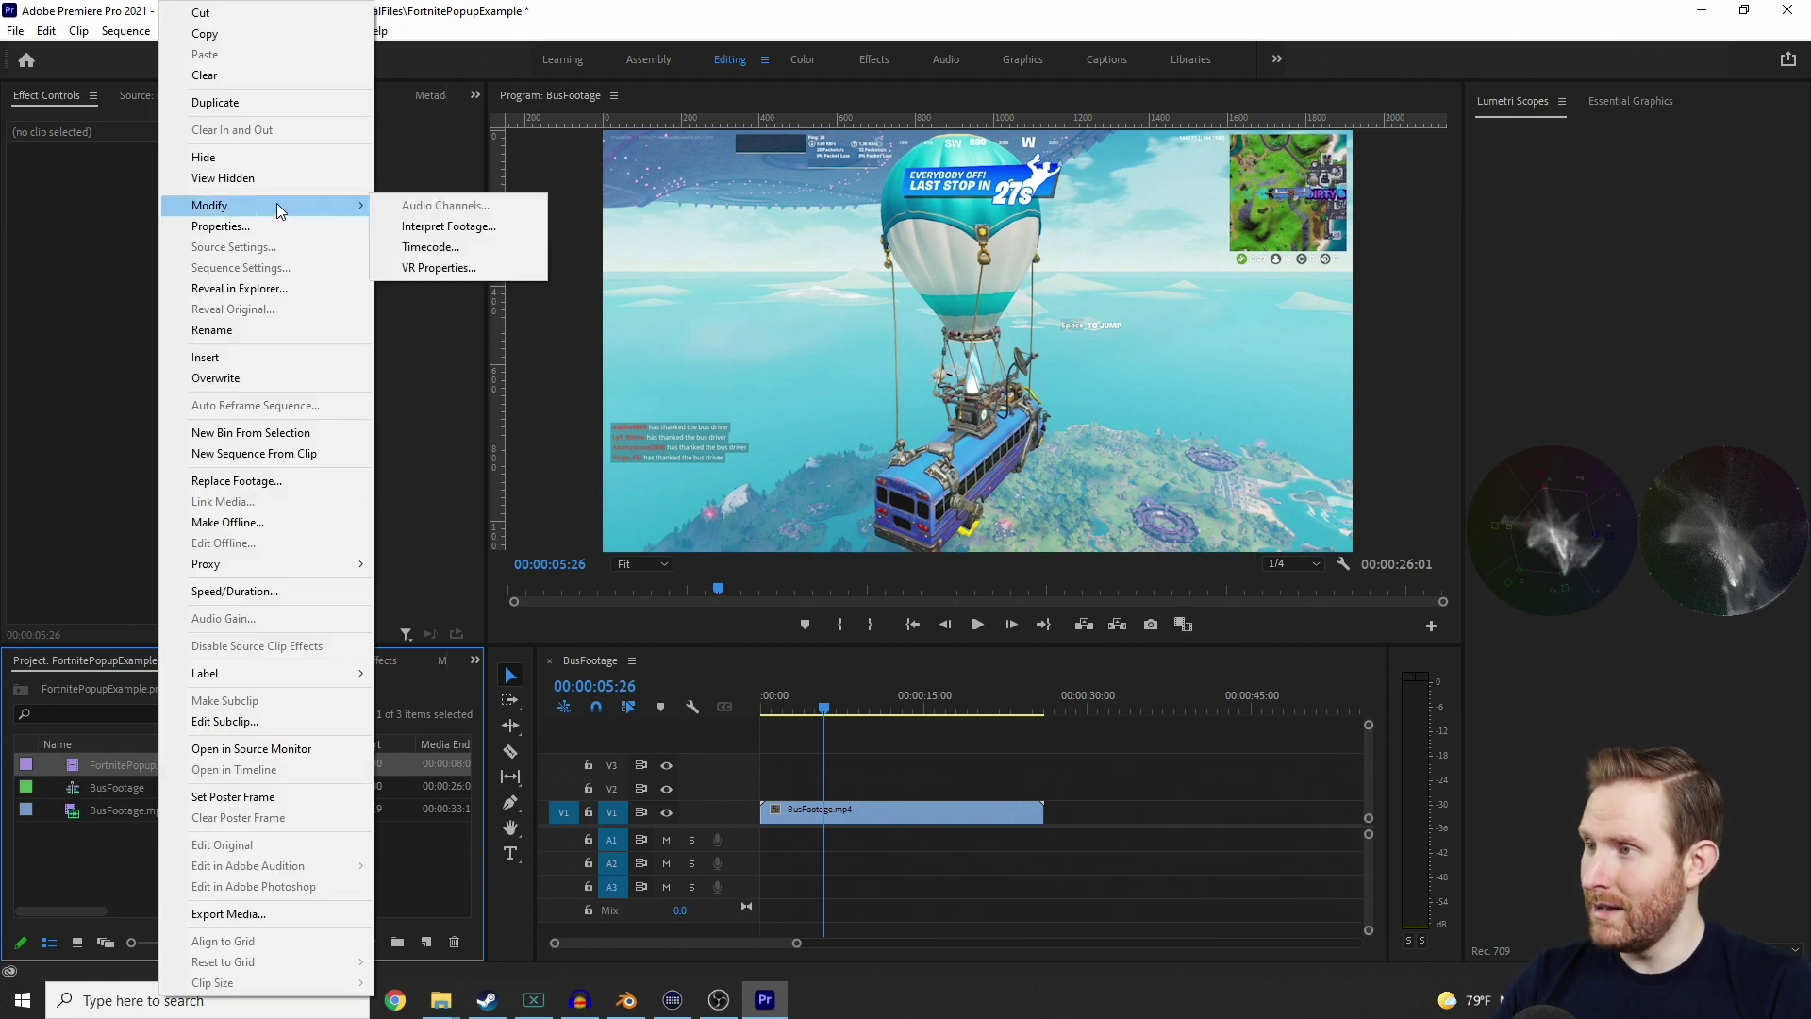
left_click(507, 231)
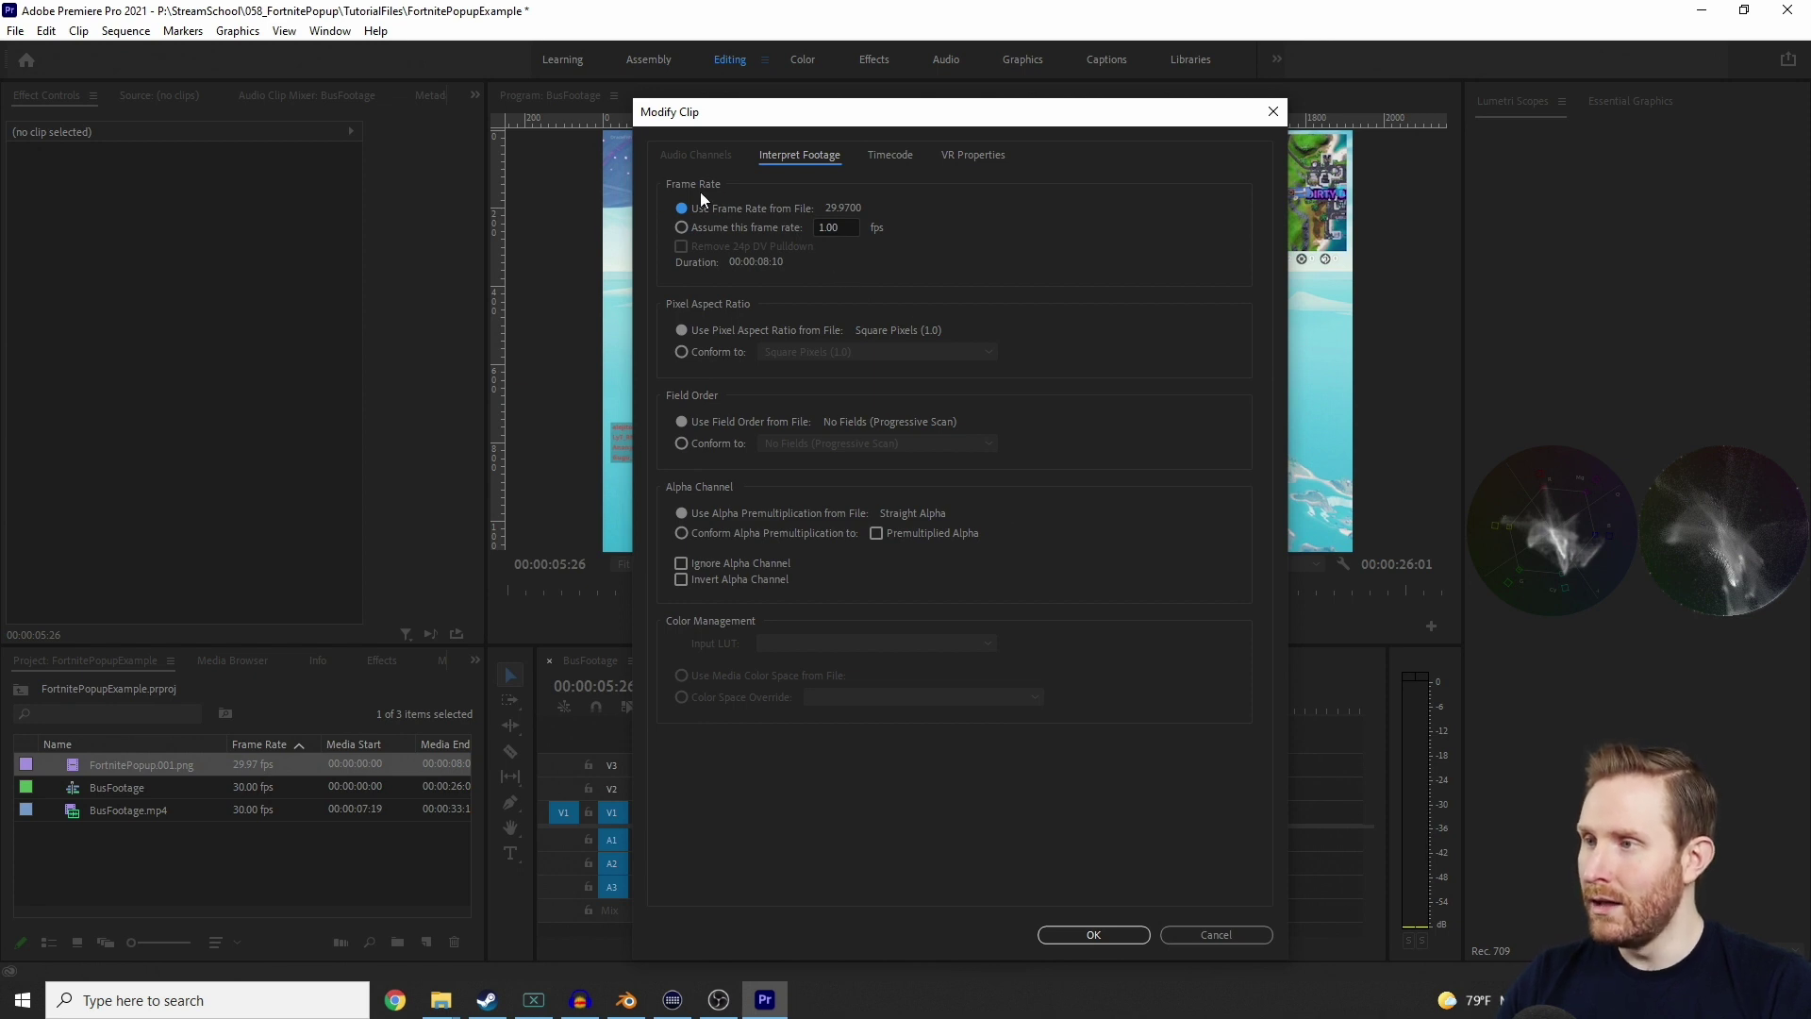
left_click(681, 228)
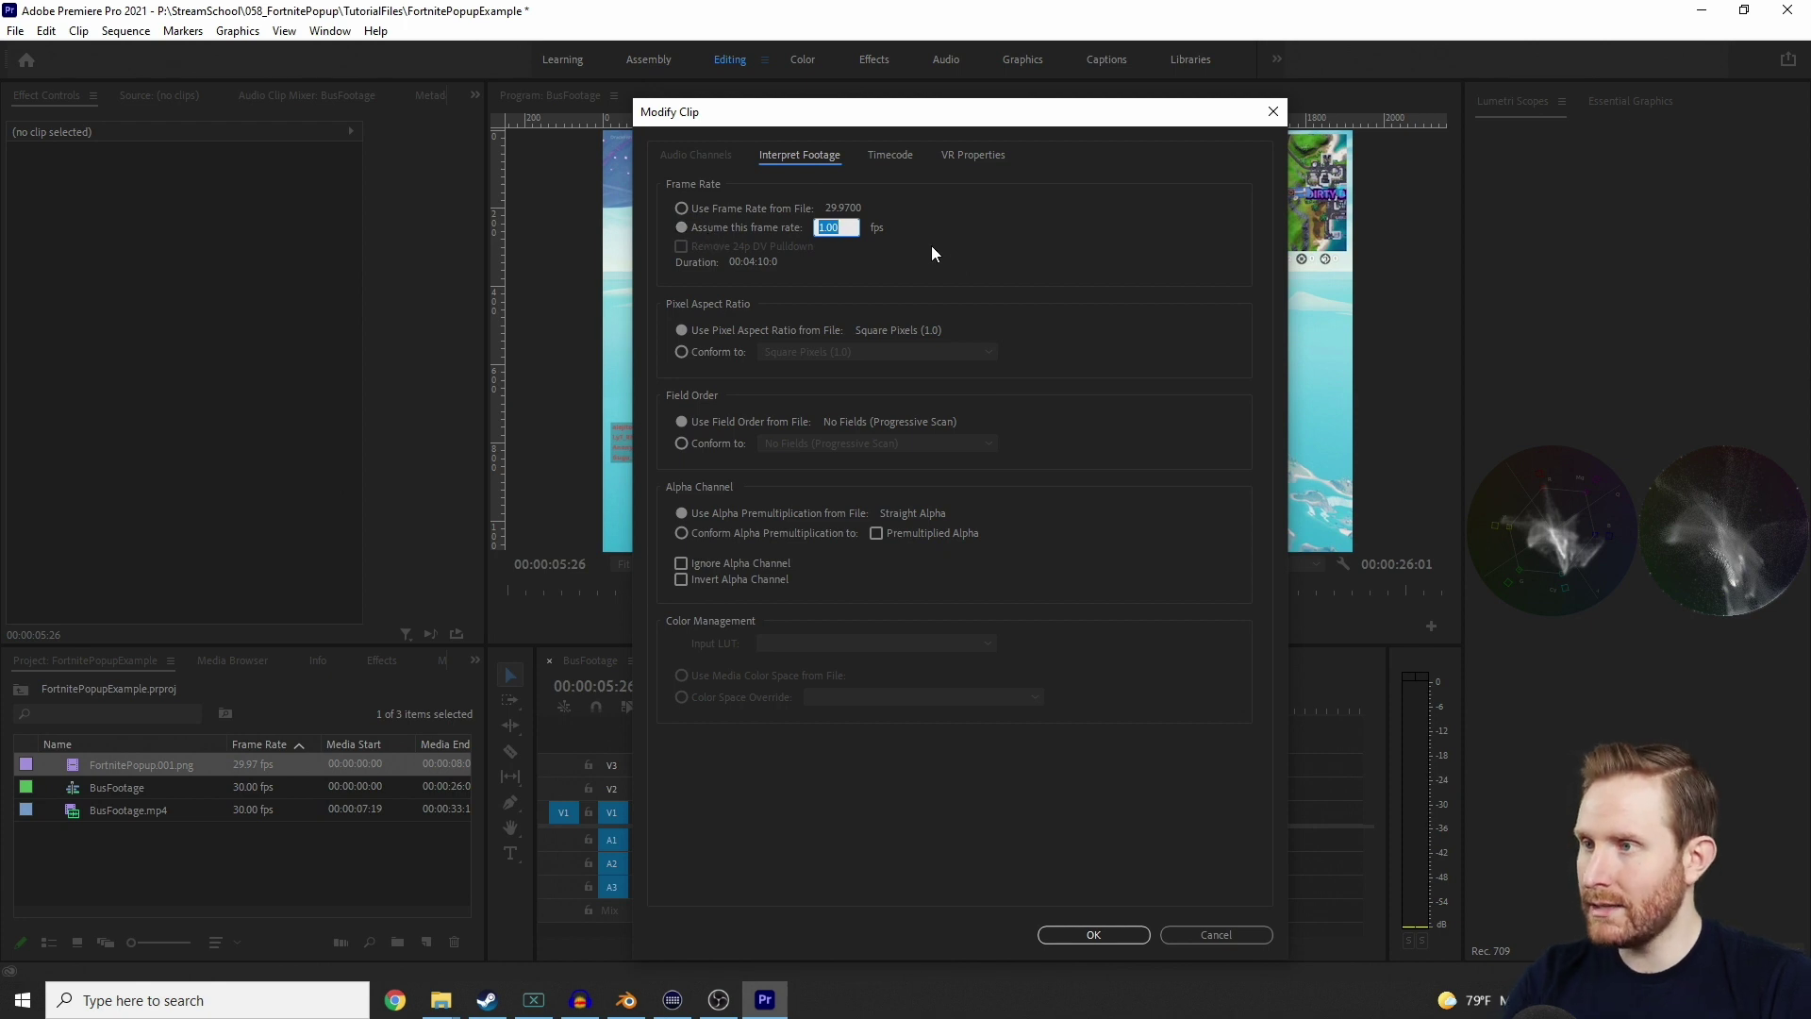
type("6")
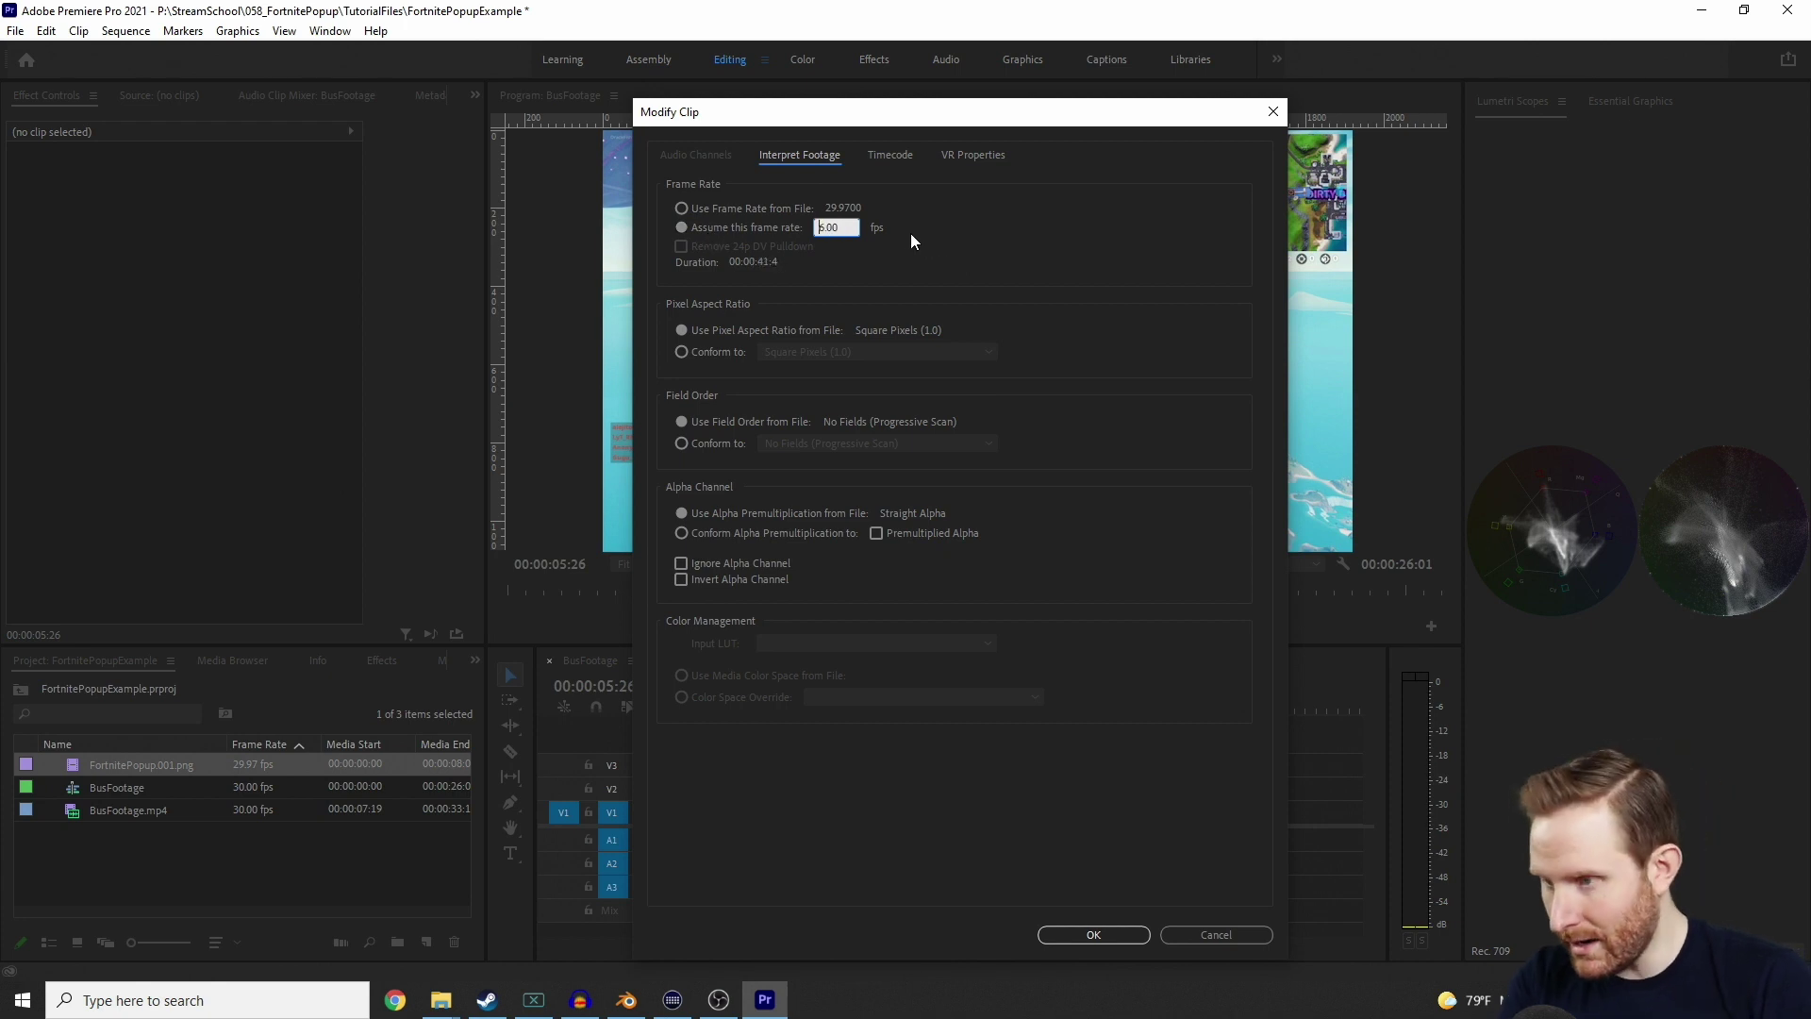
left_click_drag(851, 228, 800, 223)
type("60")
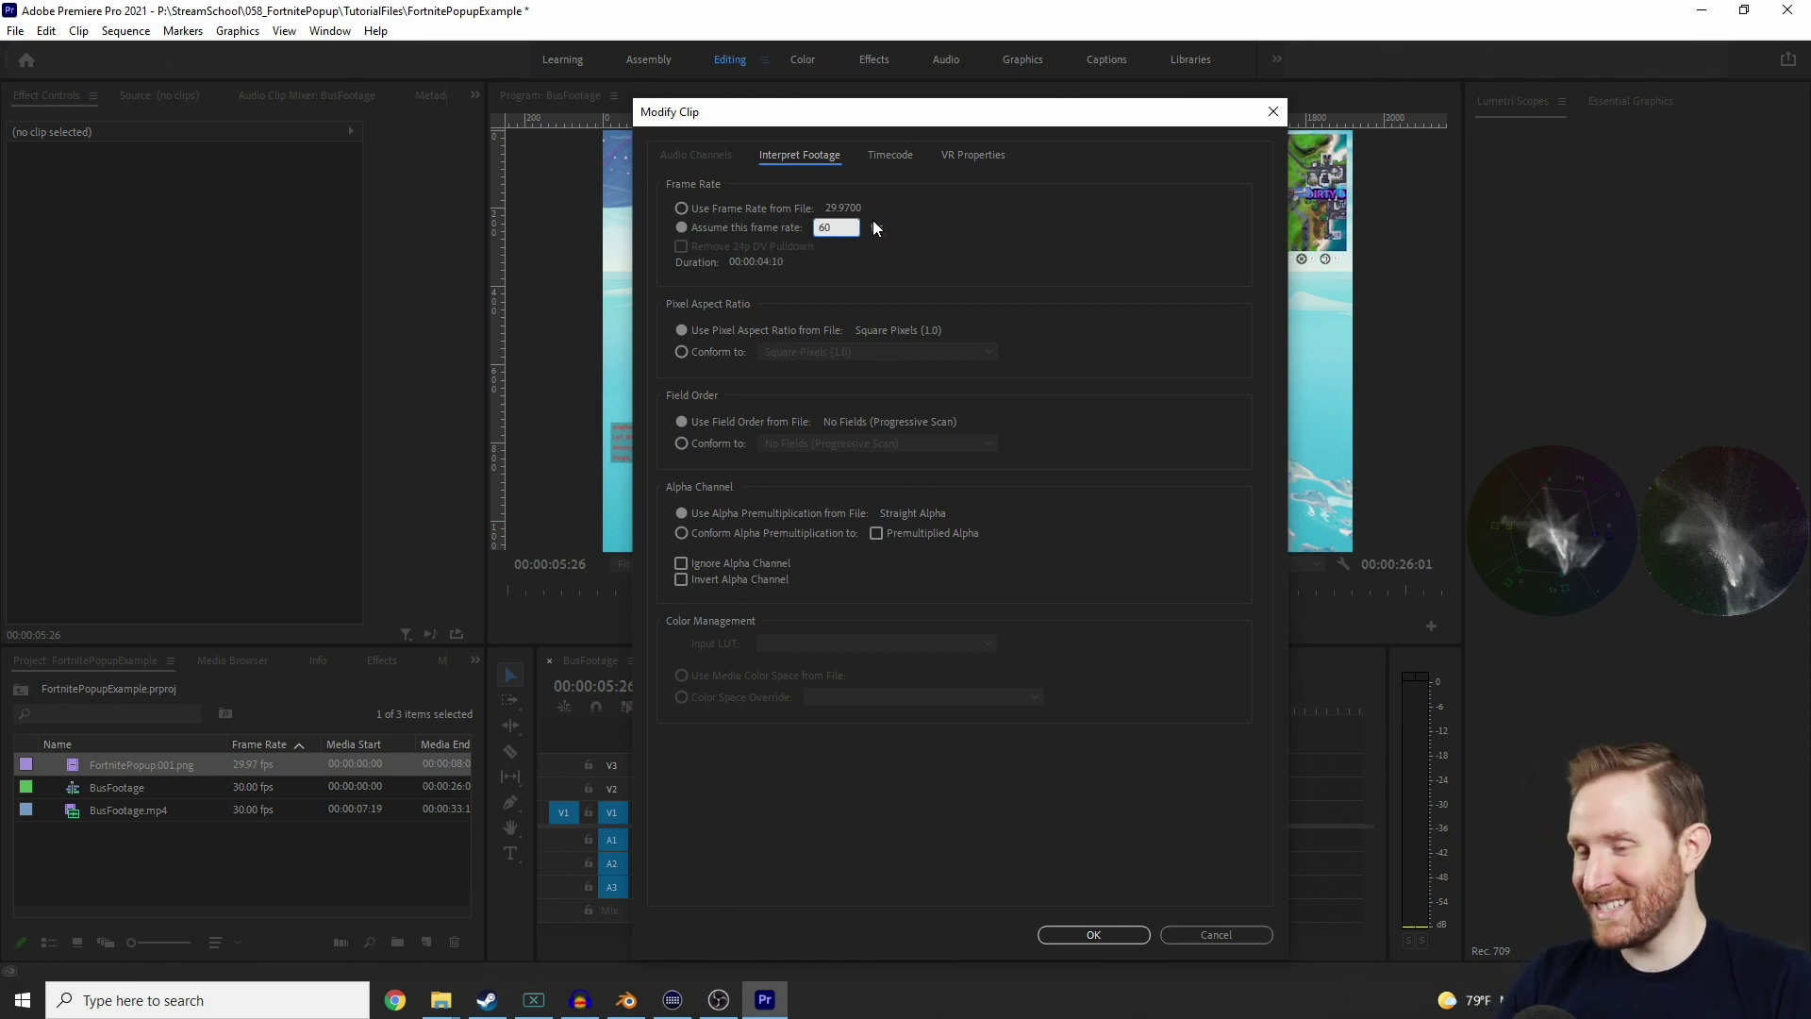
left_click(1091, 934)
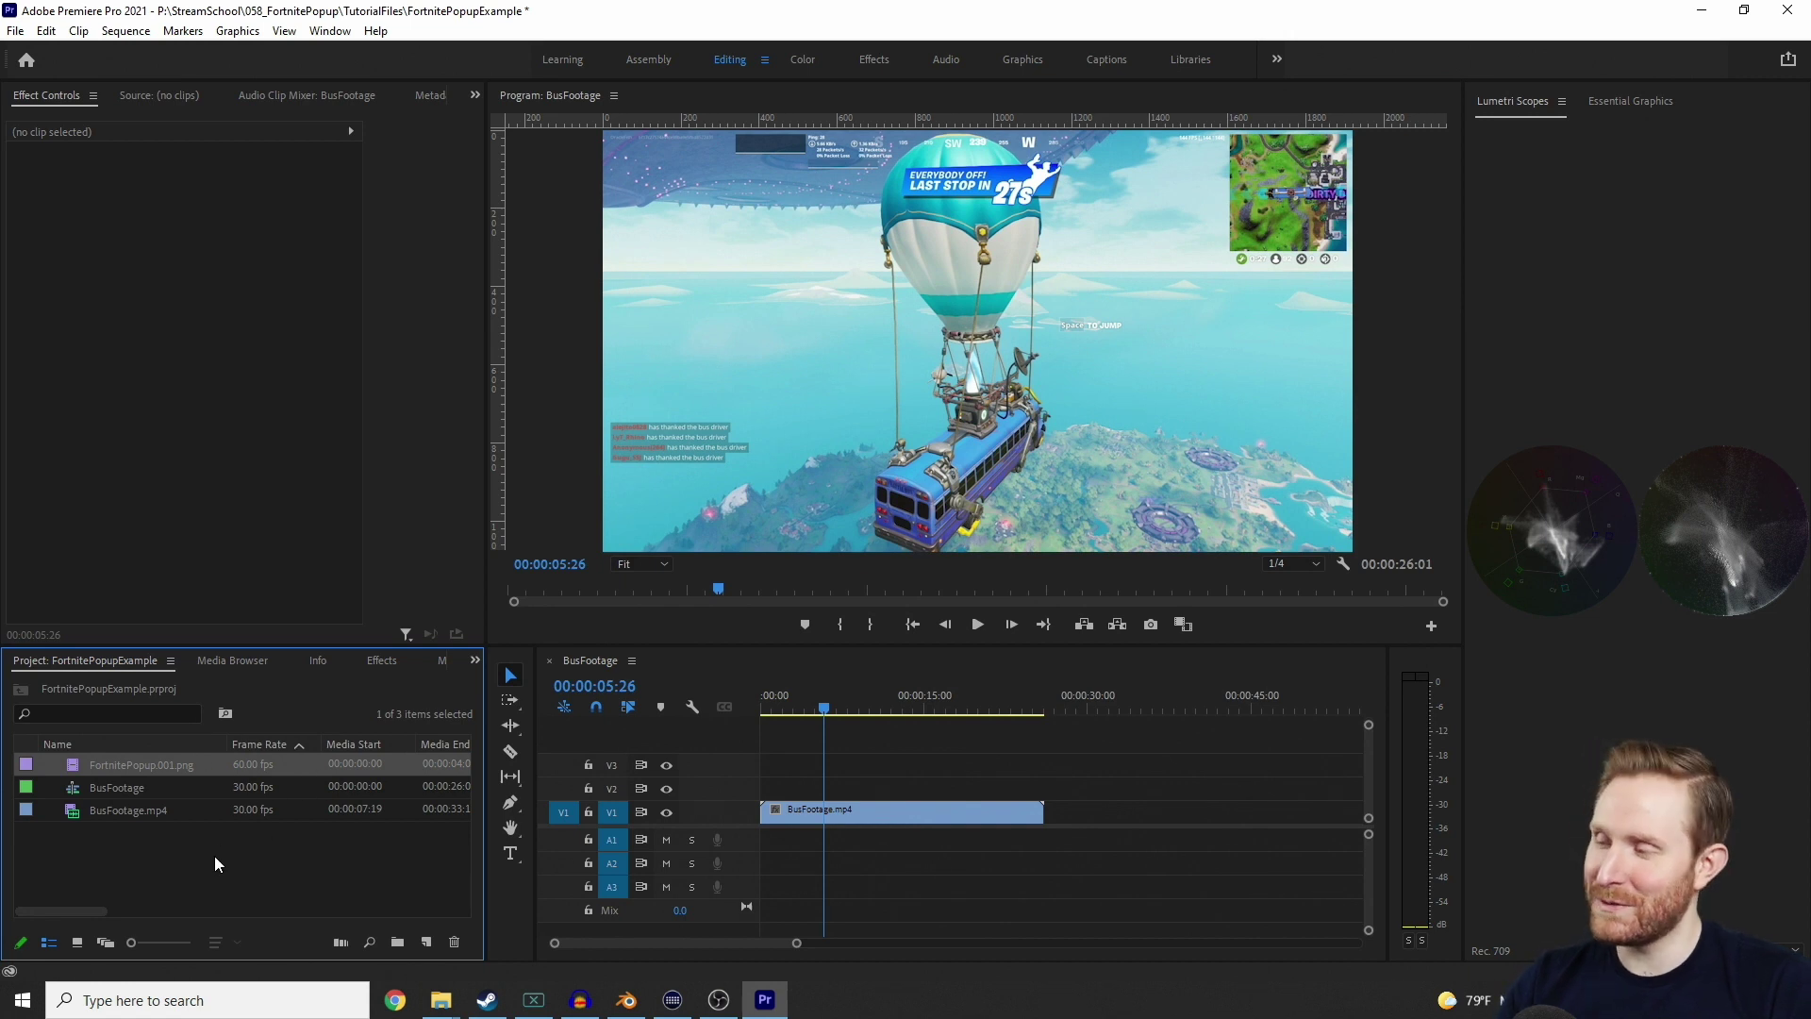
Step: Place the popup sequence on V2 above the bus footage at the playhead and preview it
left_click_drag(153, 776, 830, 788)
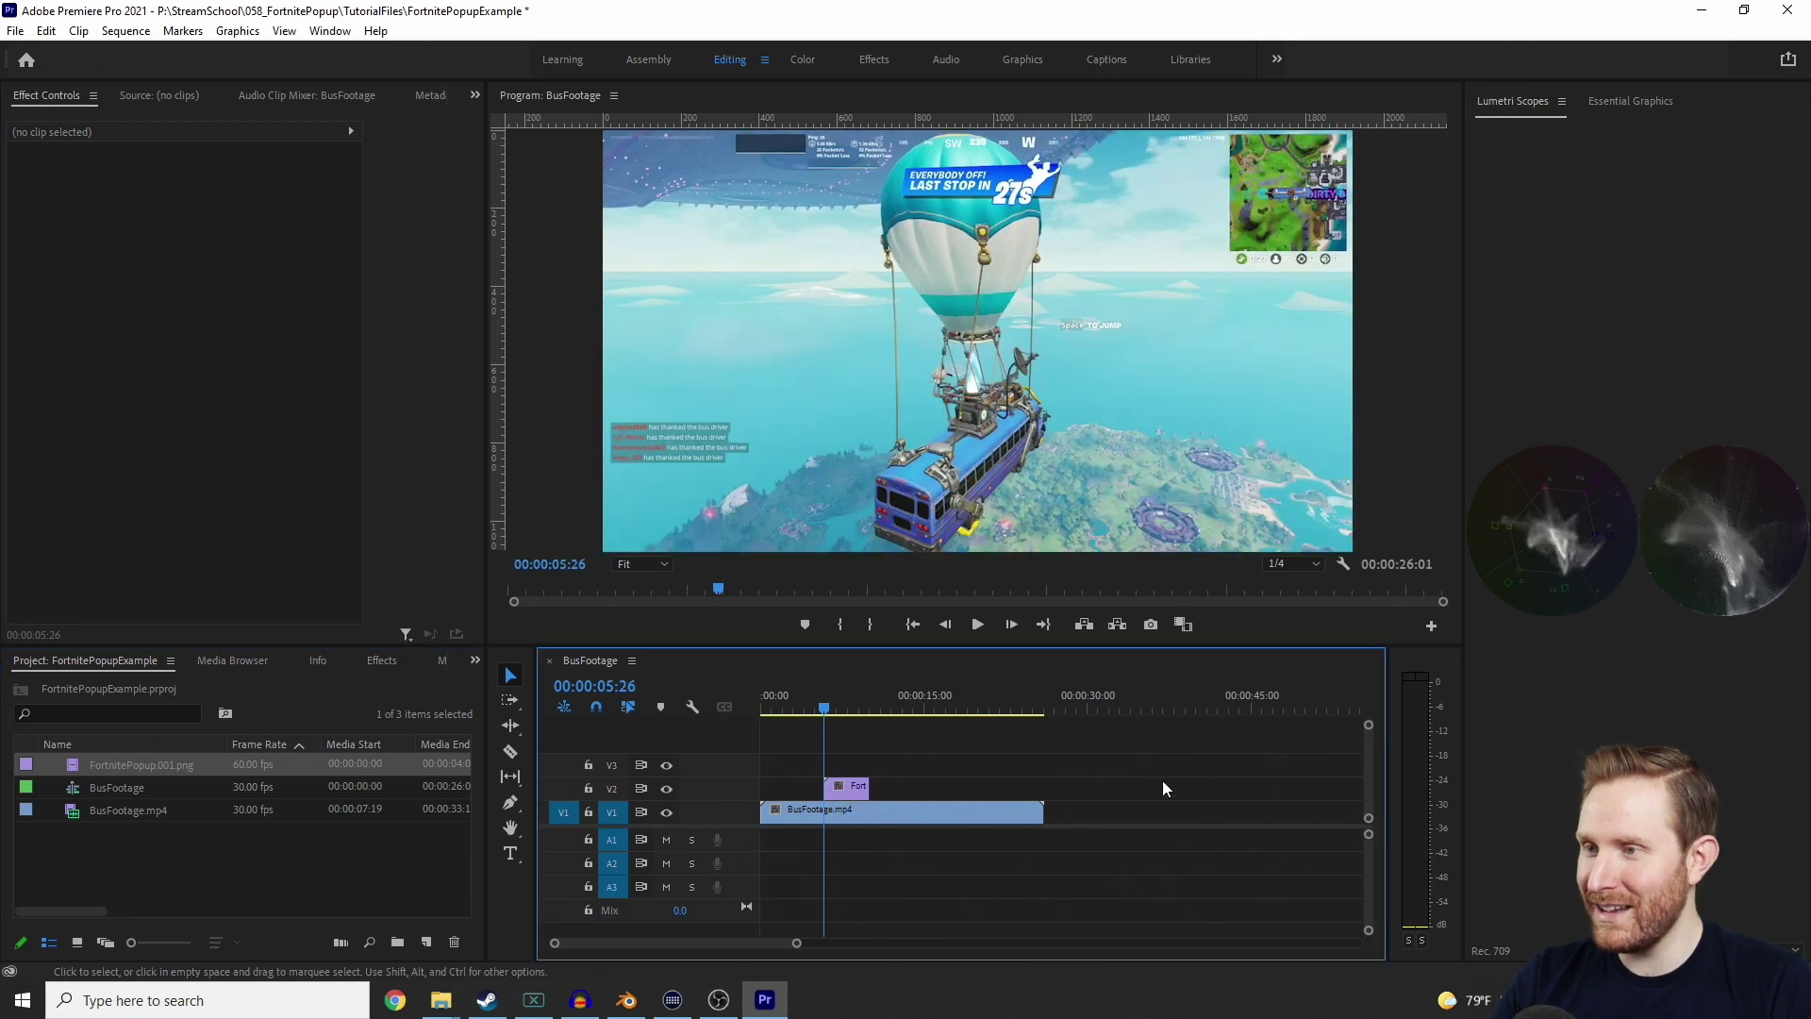
key("space")
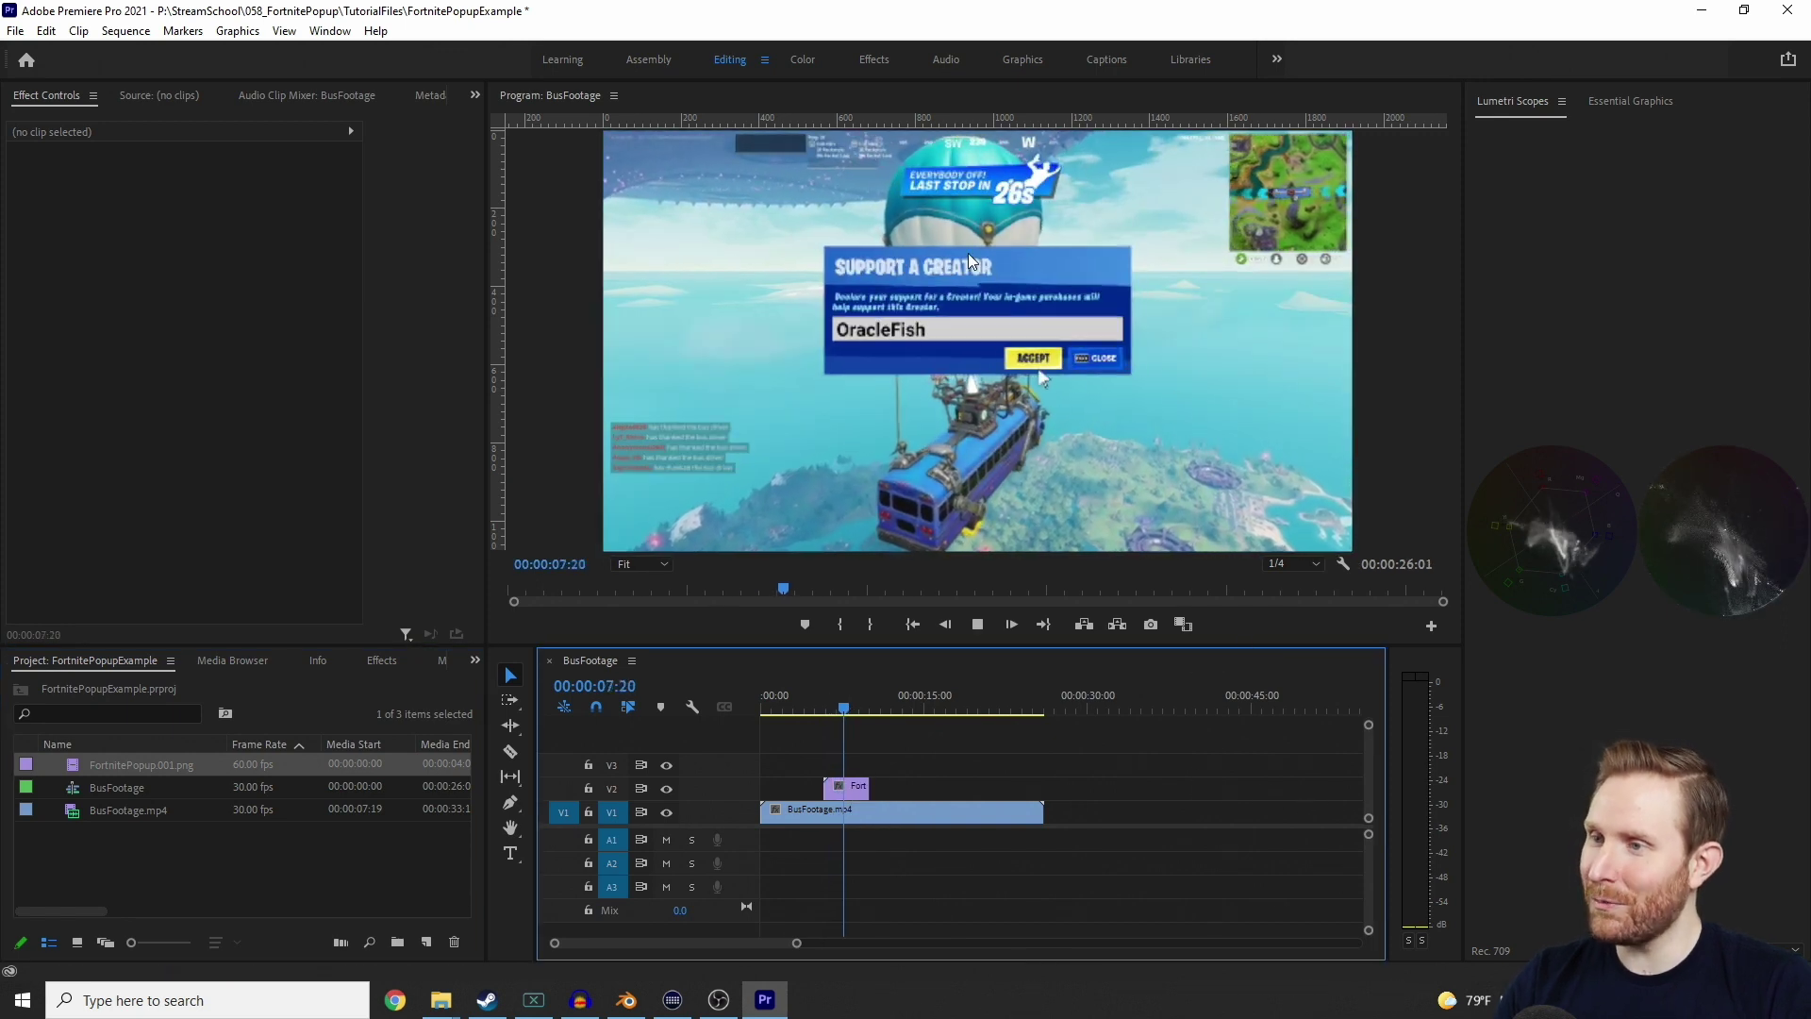
left_click_drag(867, 719, 840, 712)
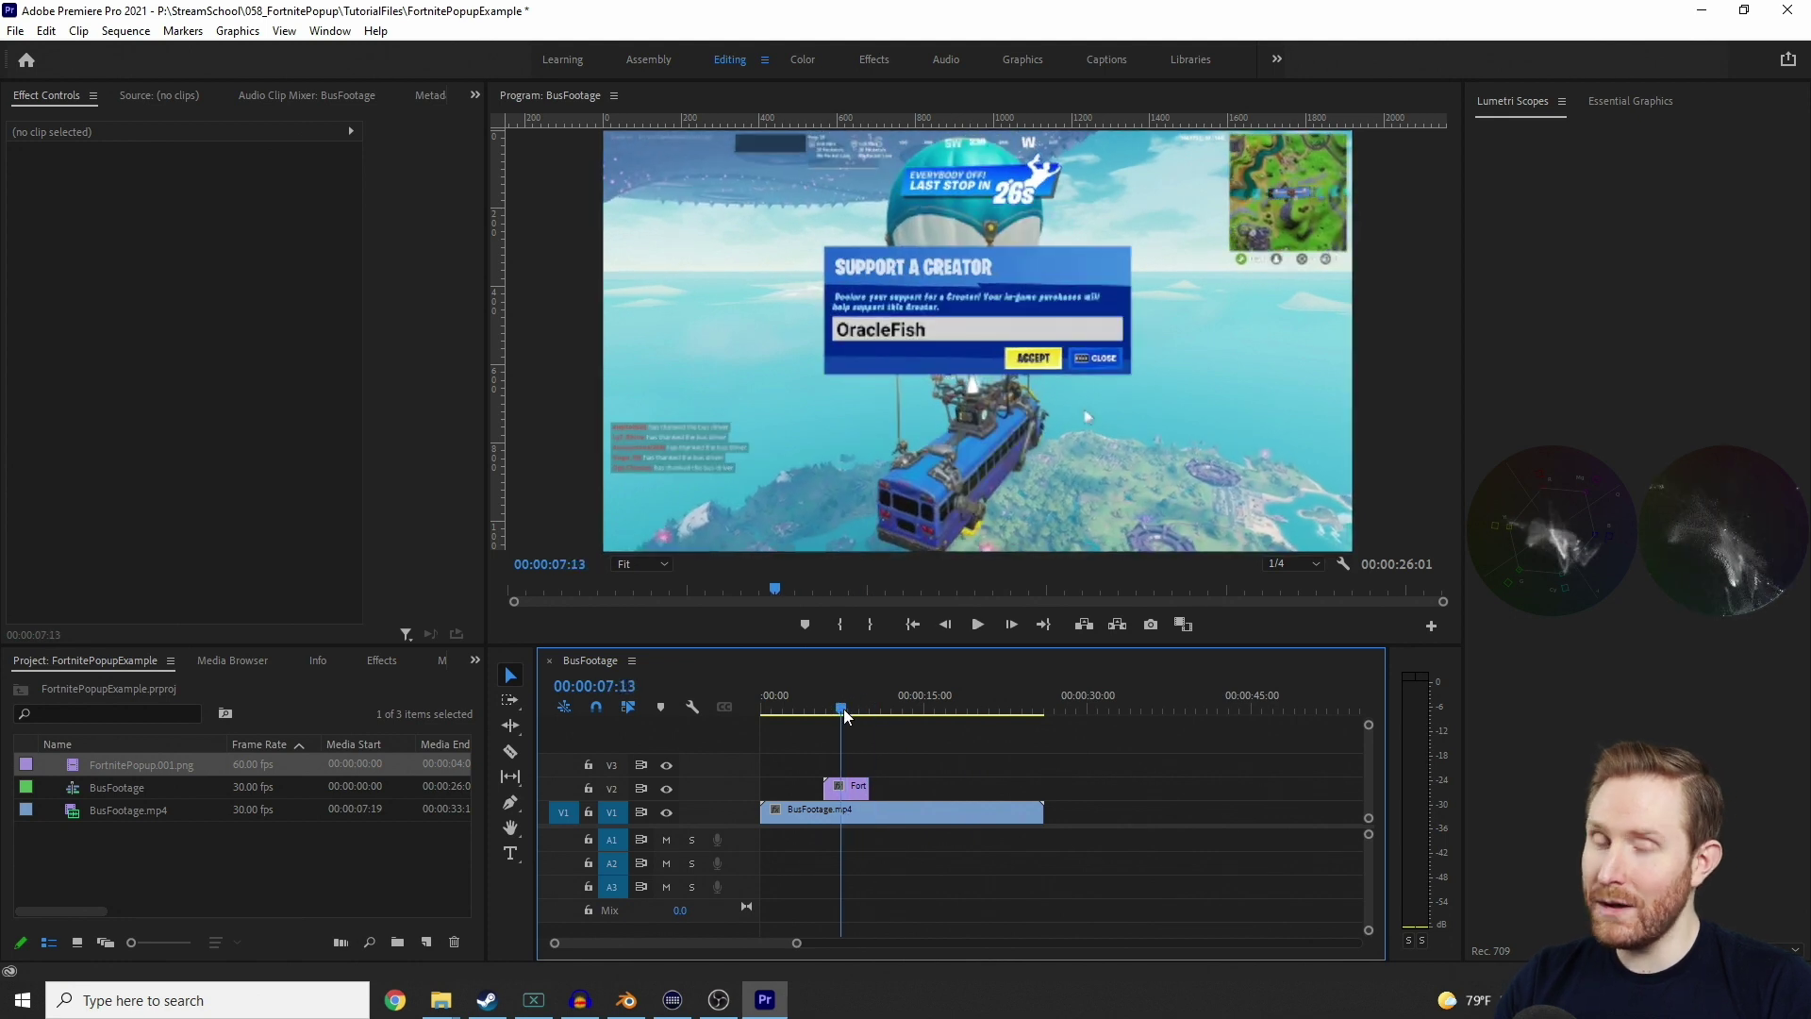
Step: Position the popup clip in the frame's lower-right at 1467.2, 929.0 using Motion, then preview it
left_click(857, 789)
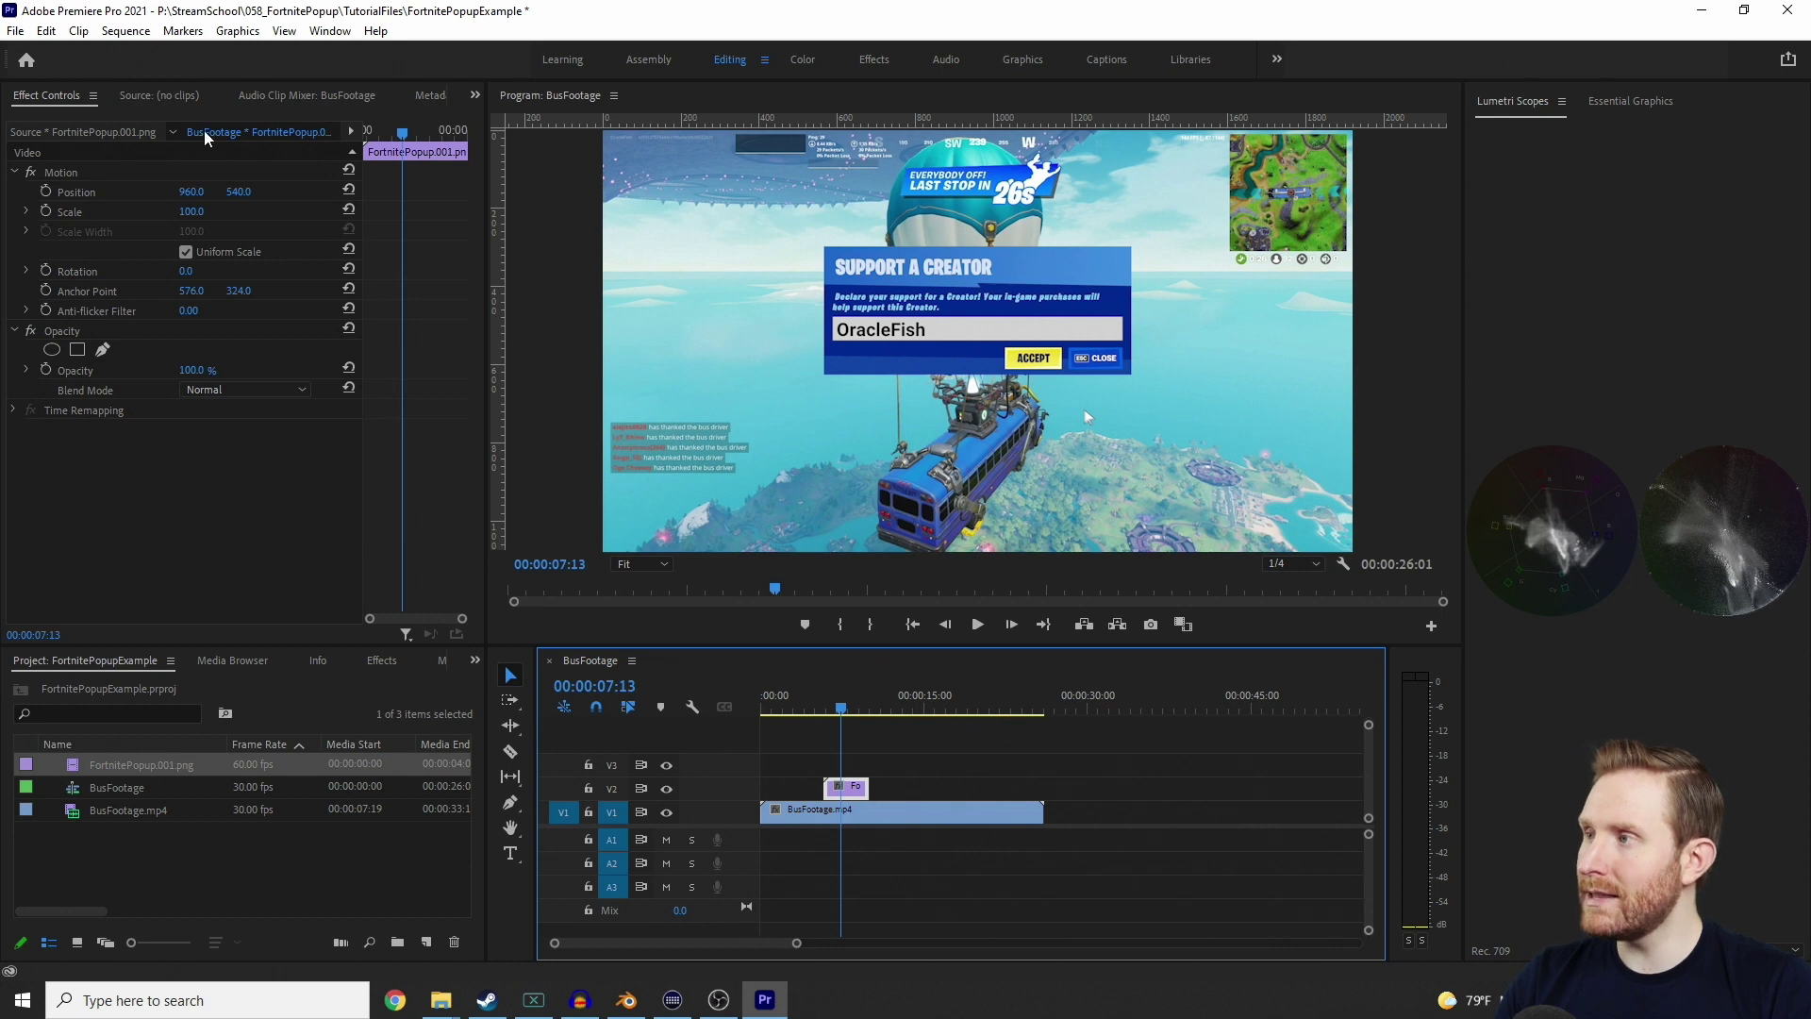
left_click(60, 173)
left_click_drag(997, 311, 1202, 461)
left_click(815, 702)
key("space")
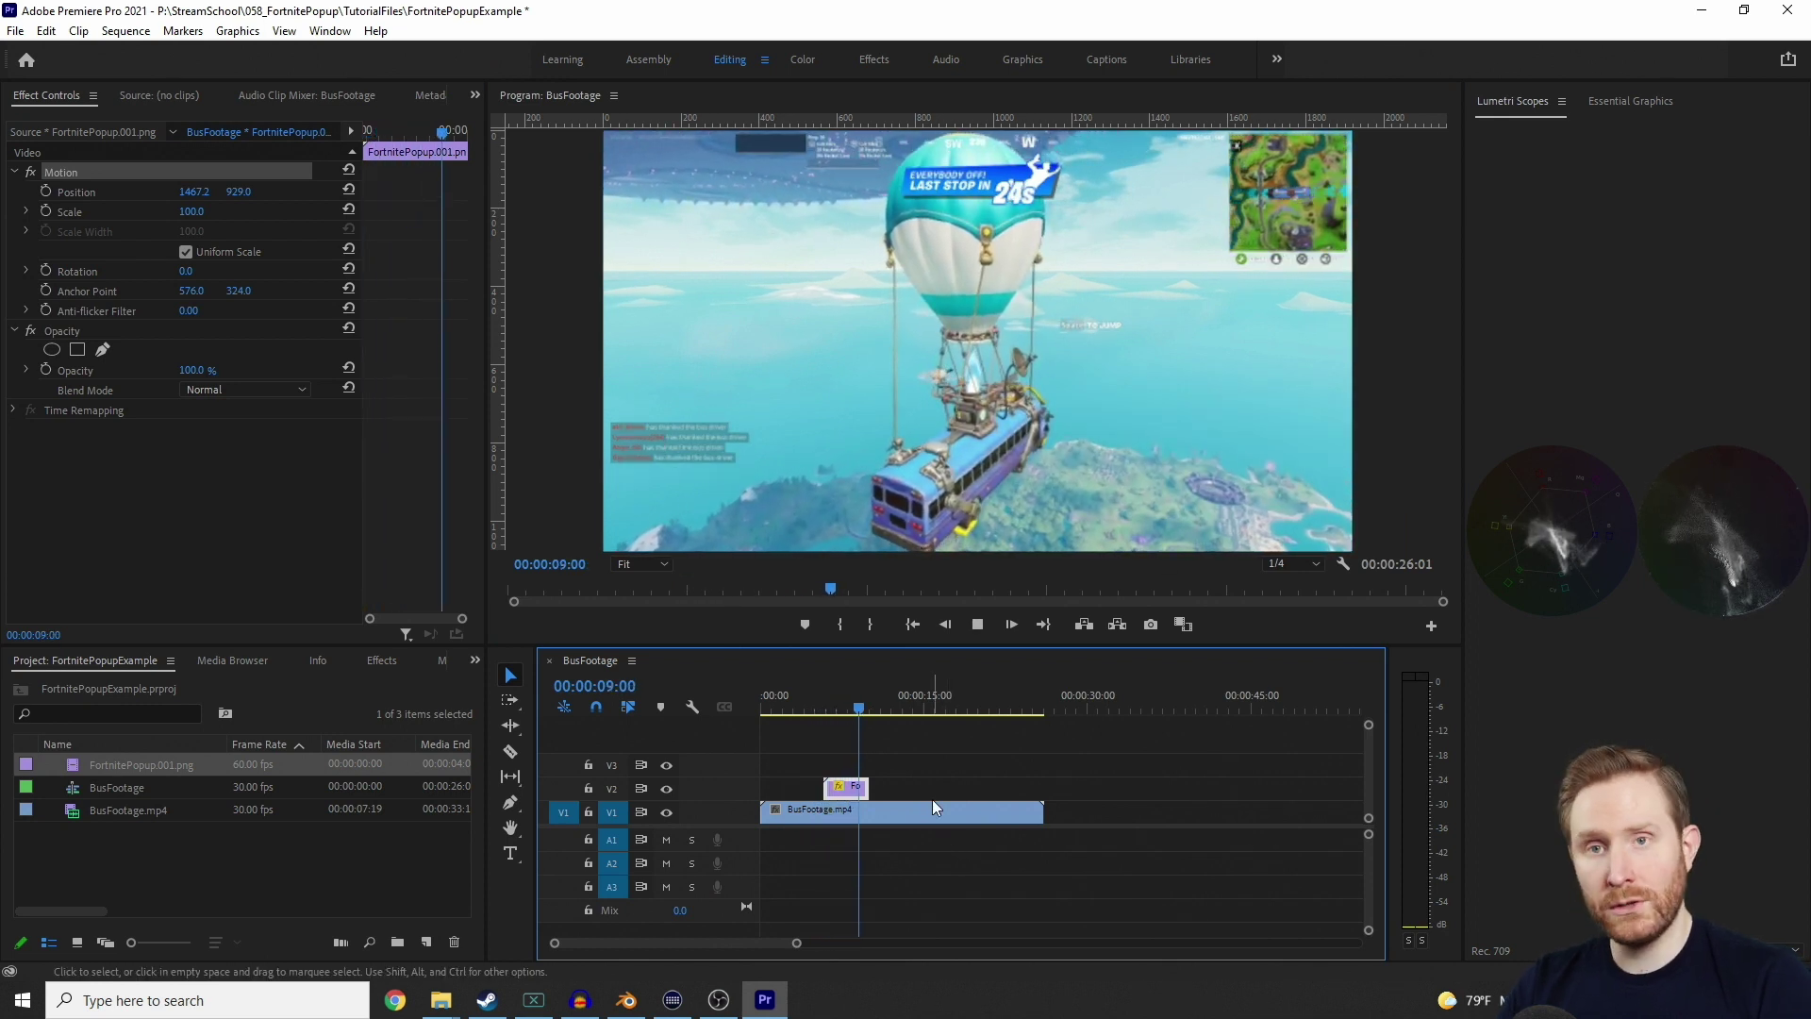
left_click(838, 708)
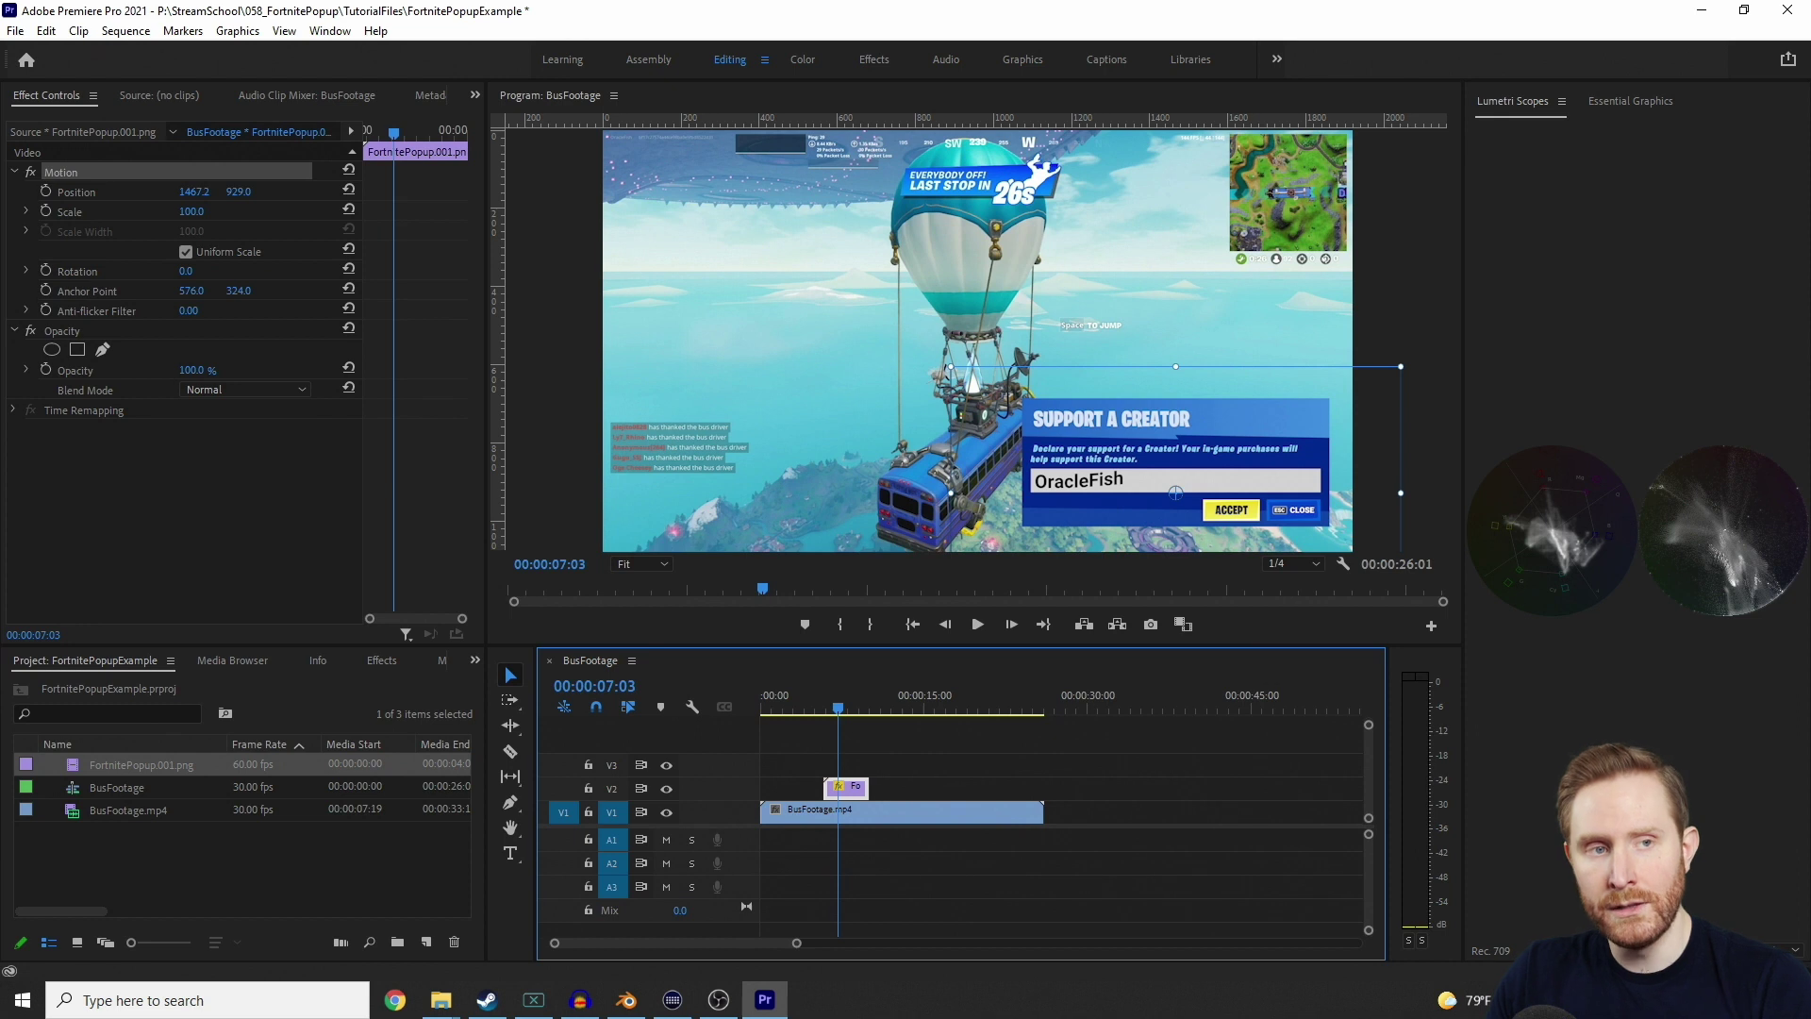
left_click(440, 1000)
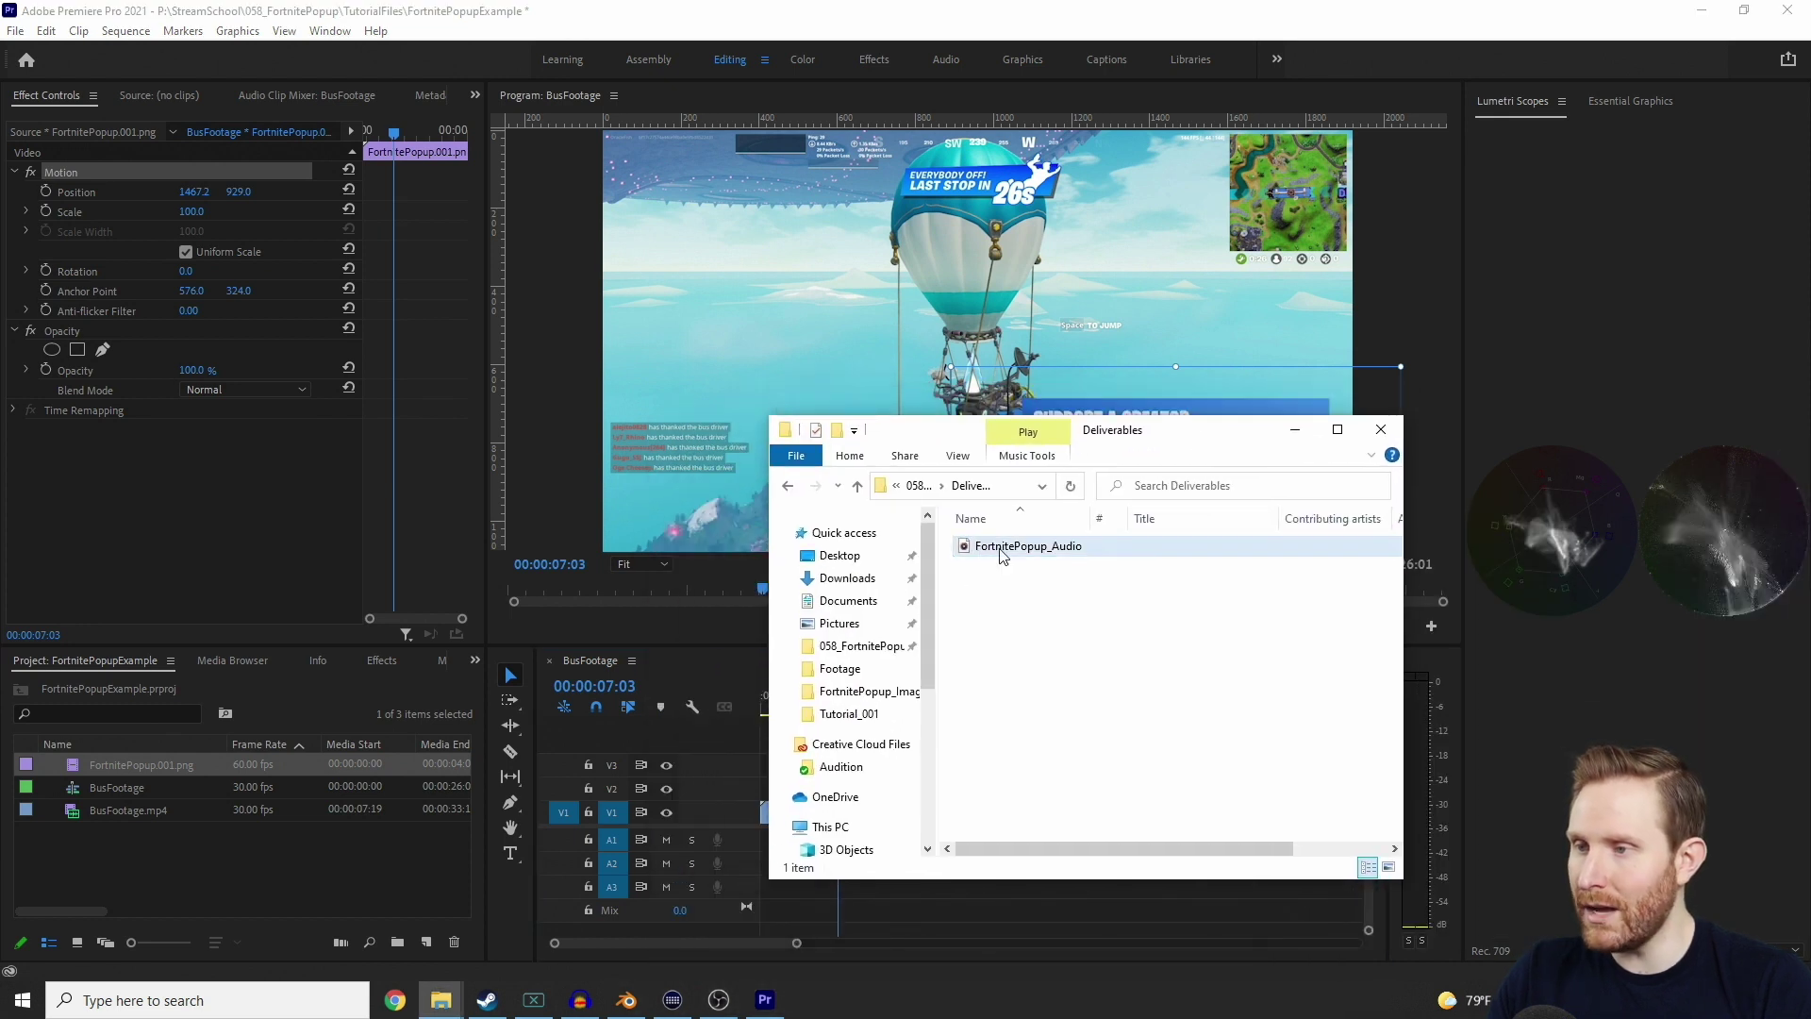
Step: Import FortnitePopup_Audio.wav, place it on A1 beneath the popup clip, and play back to check
left_click_drag(1023, 550, 308, 892)
left_click(302, 881)
left_click_drag(160, 834, 826, 840)
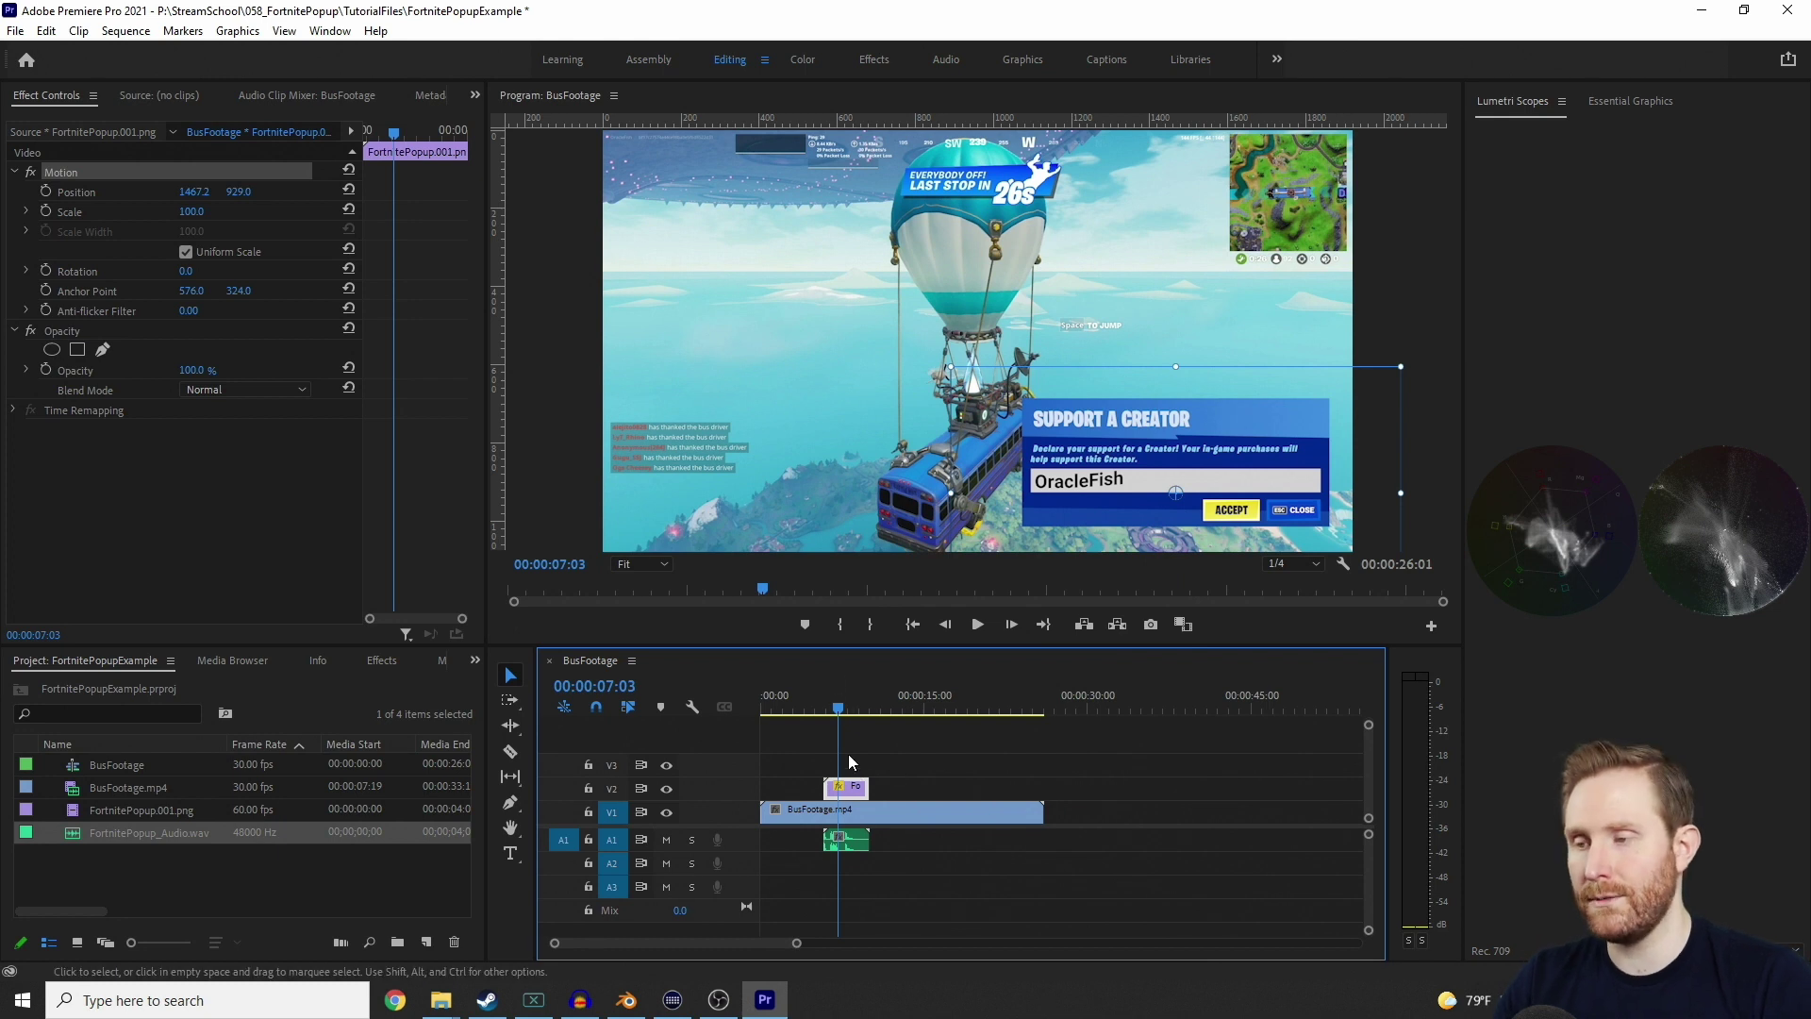
left_click_drag(840, 709, 809, 707)
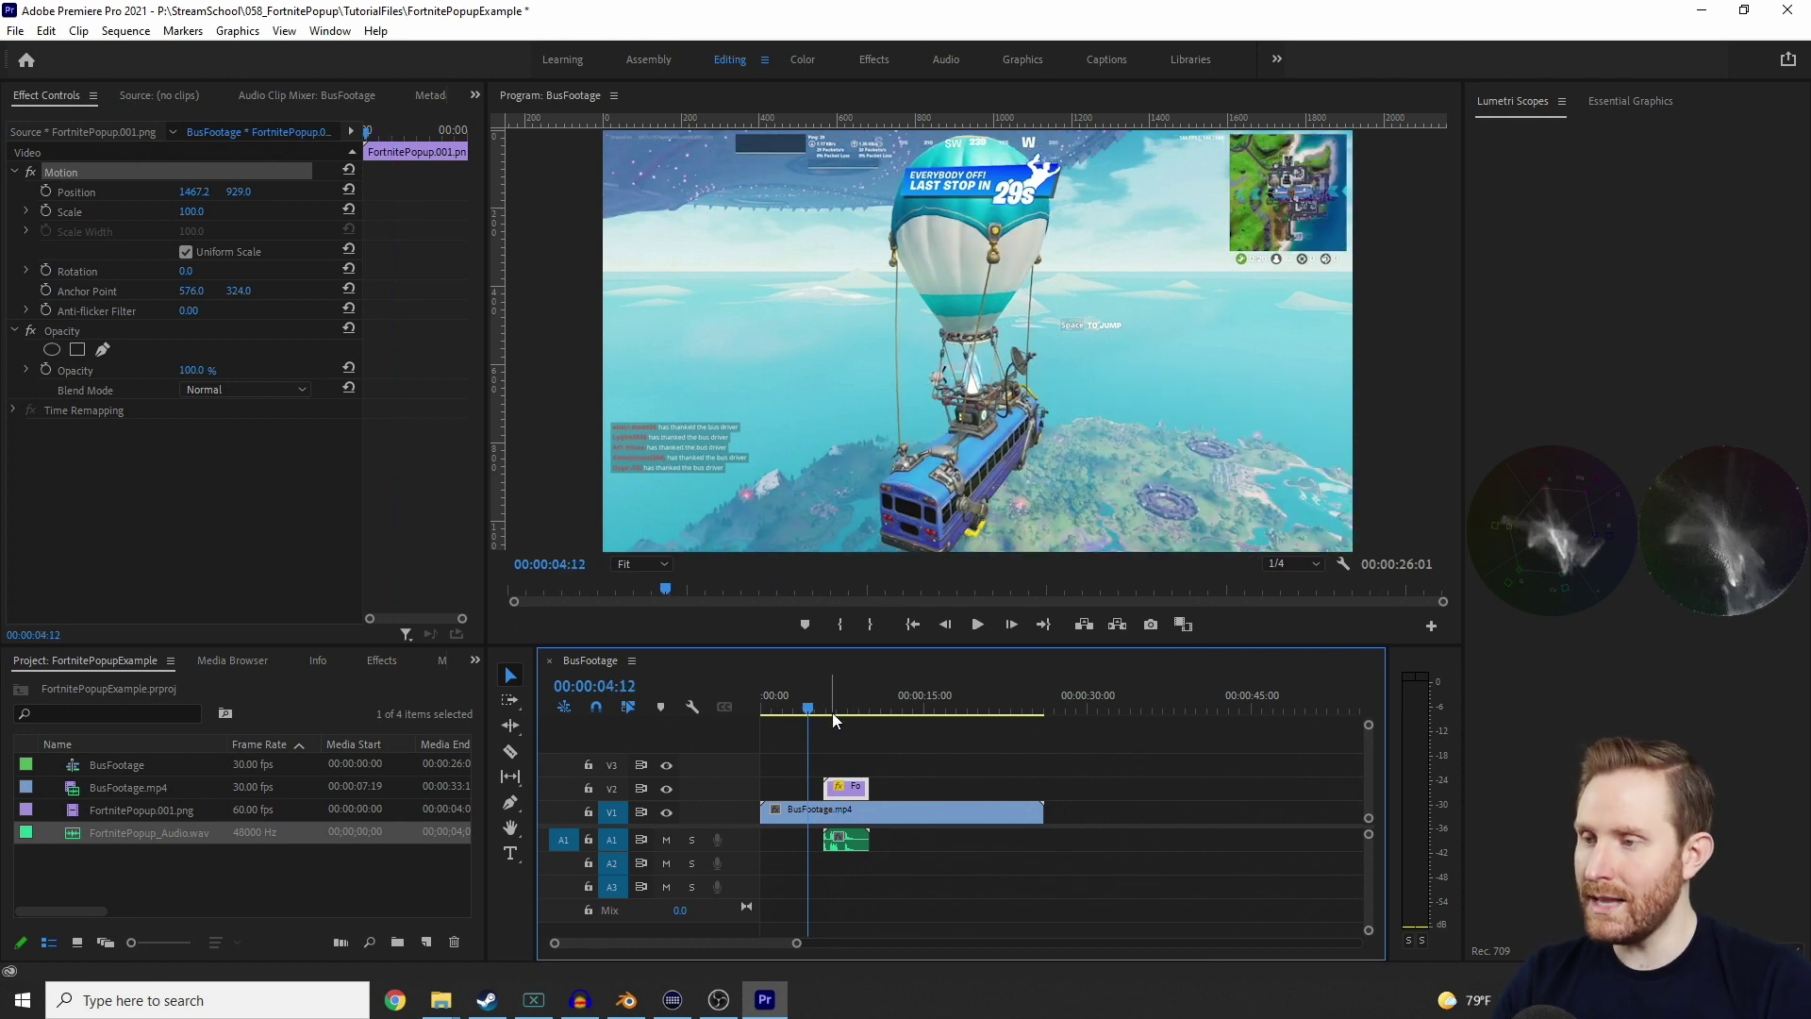
key("space")
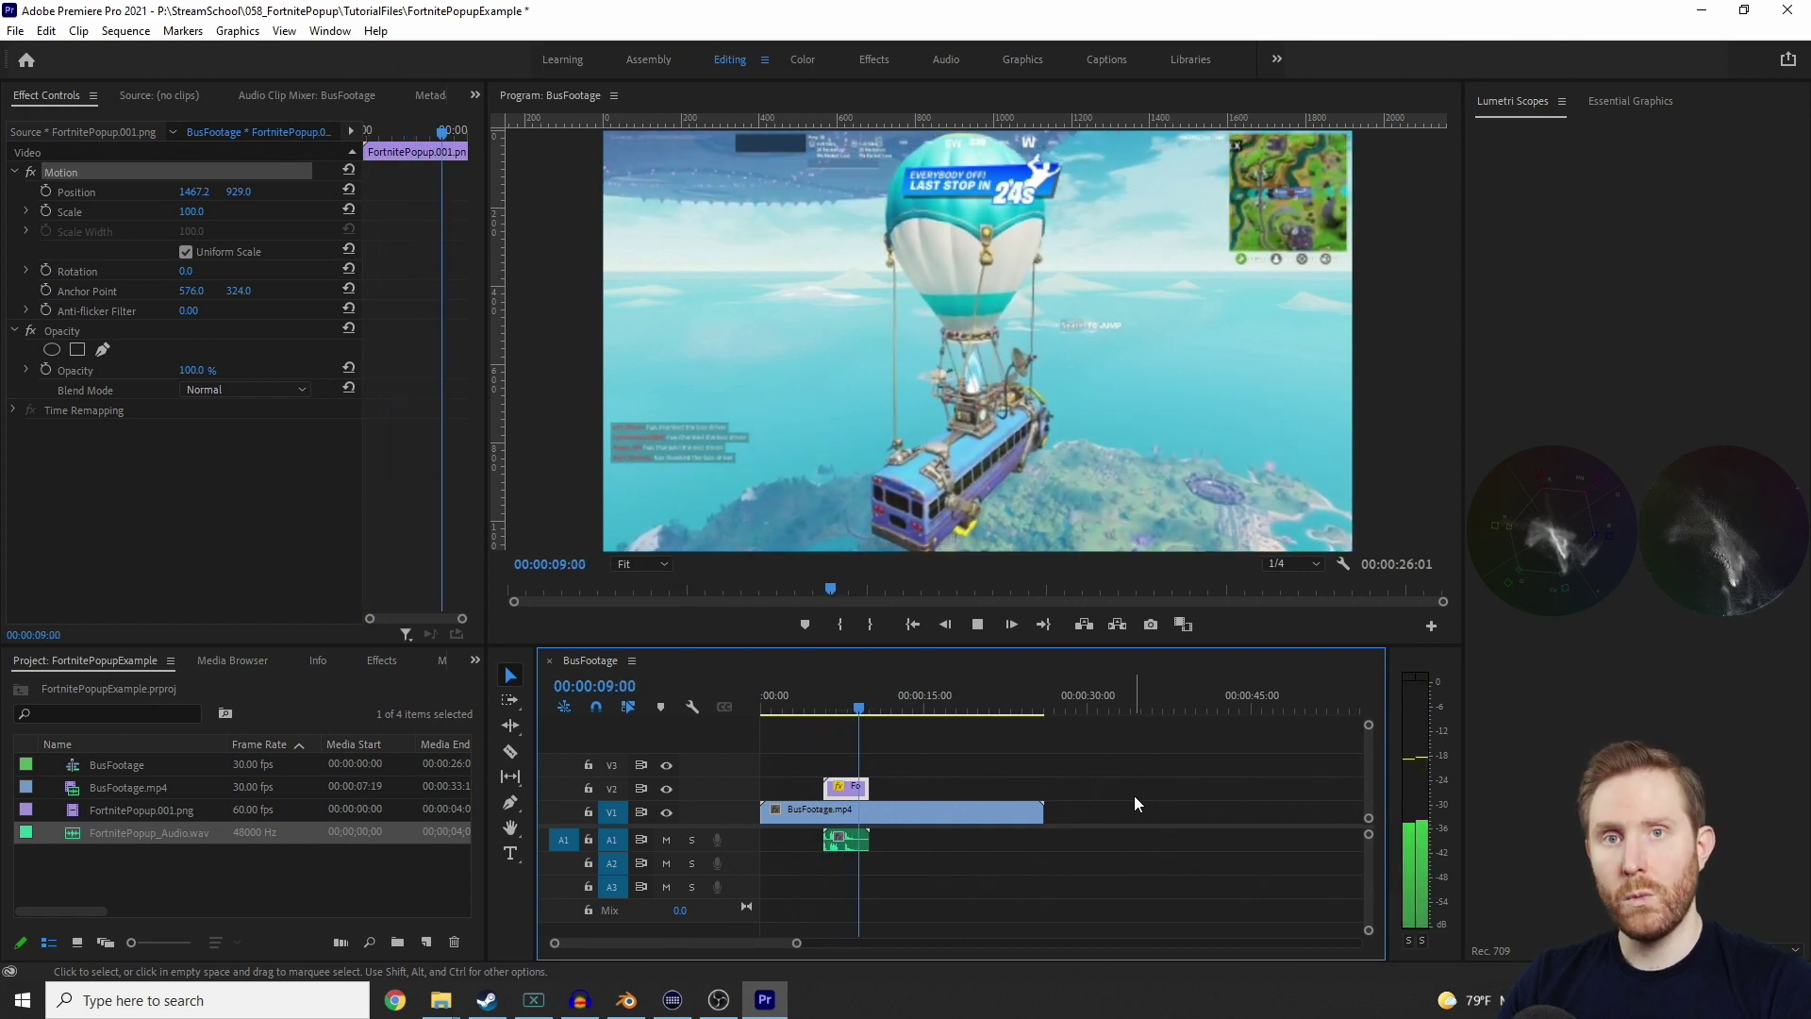
key("space")
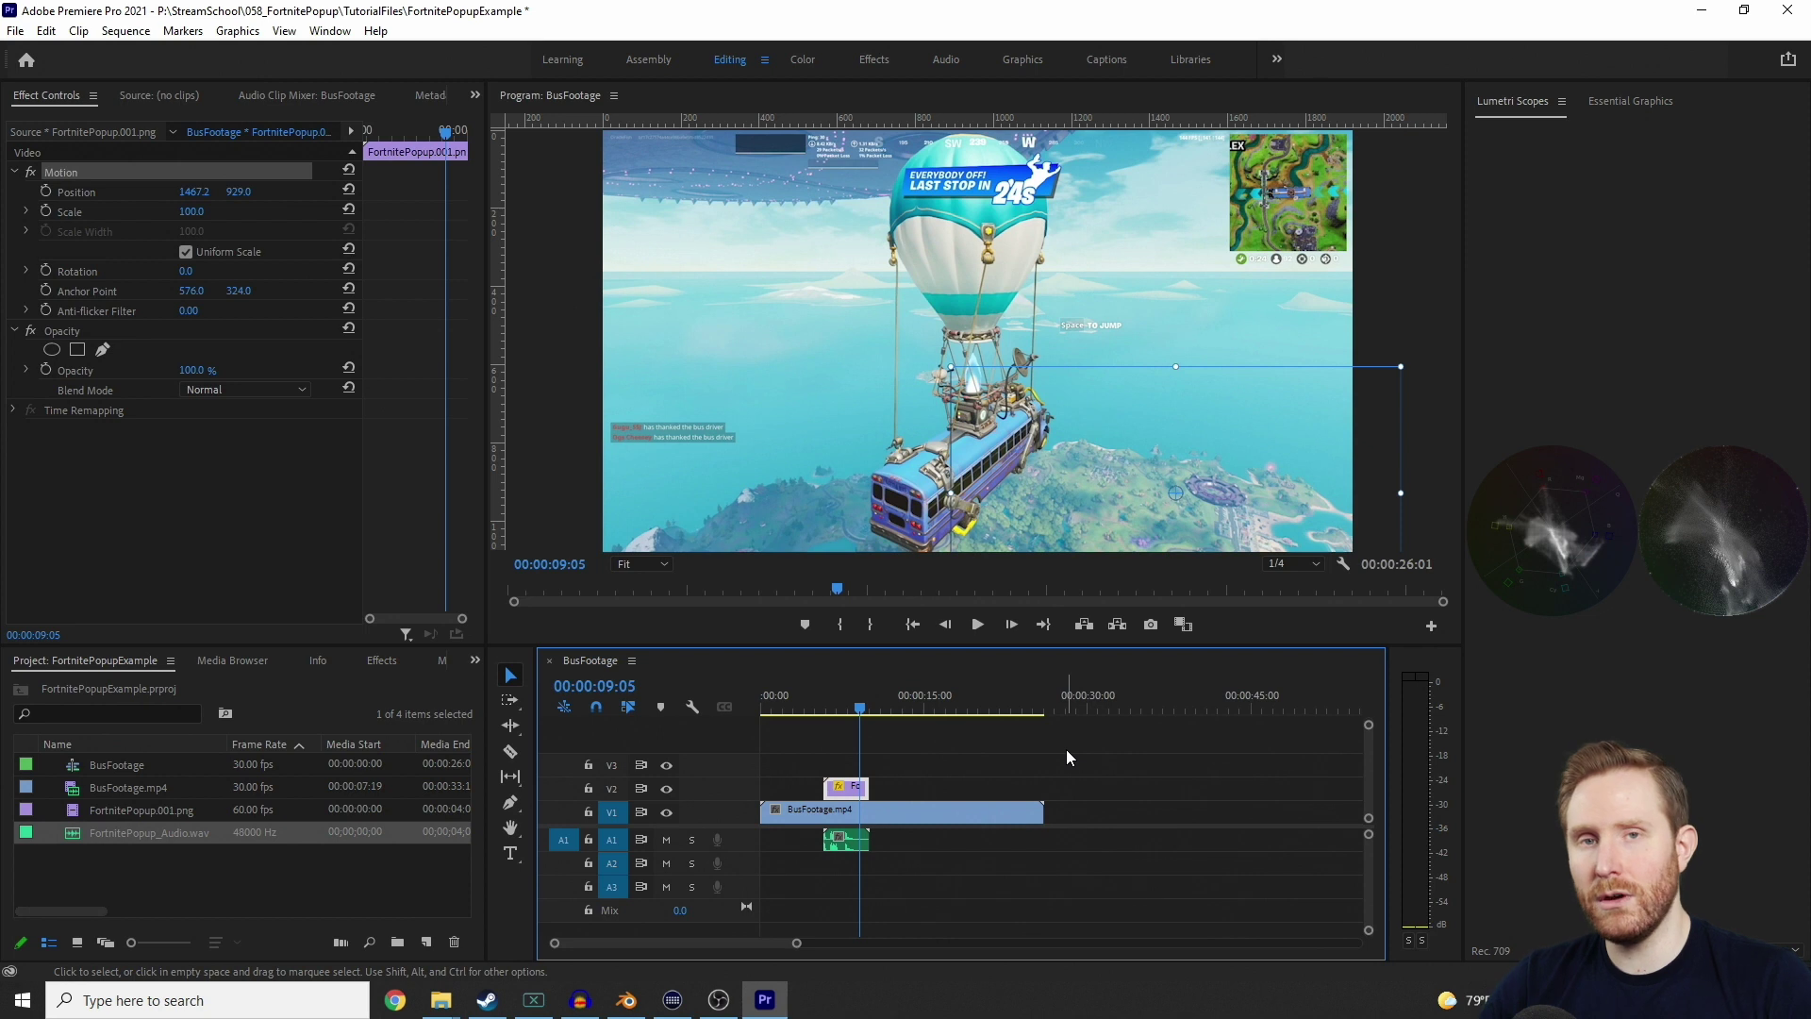
left_click(897, 708)
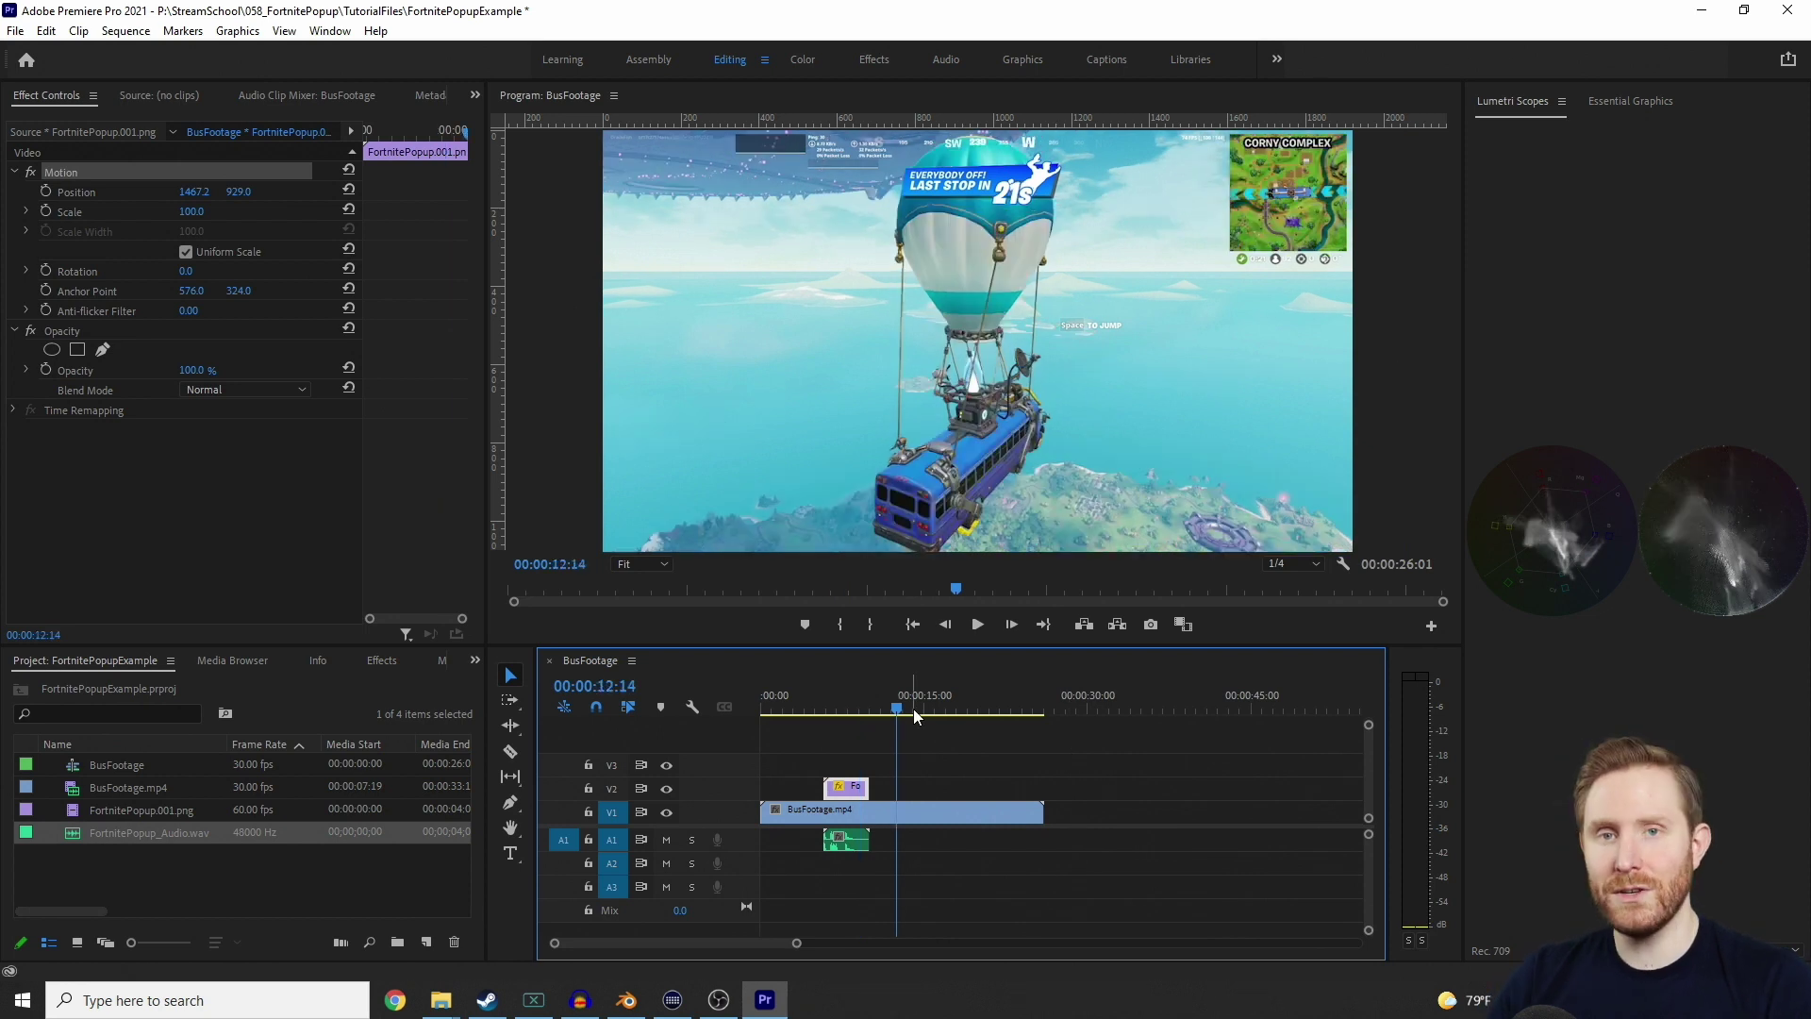